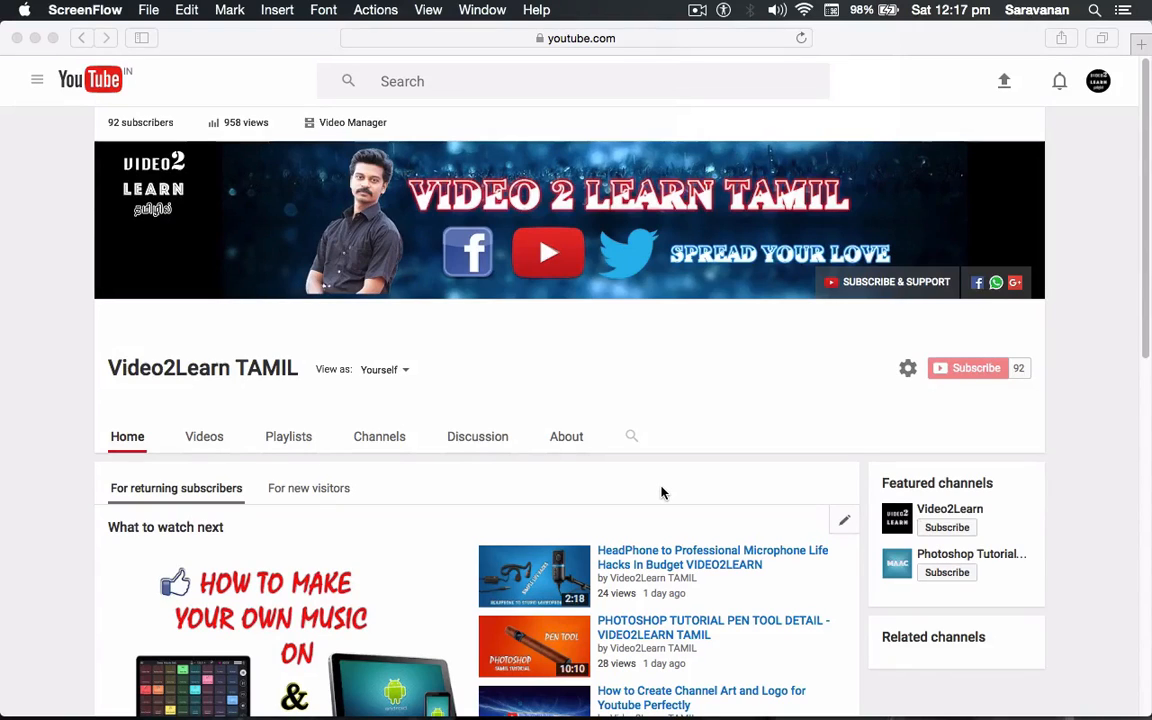
# - Look over the Video2Learn TAMIL channel page, including its recommended videos, featured channels and popular uploads
pyautogui.scroll(-3, 661, 492)
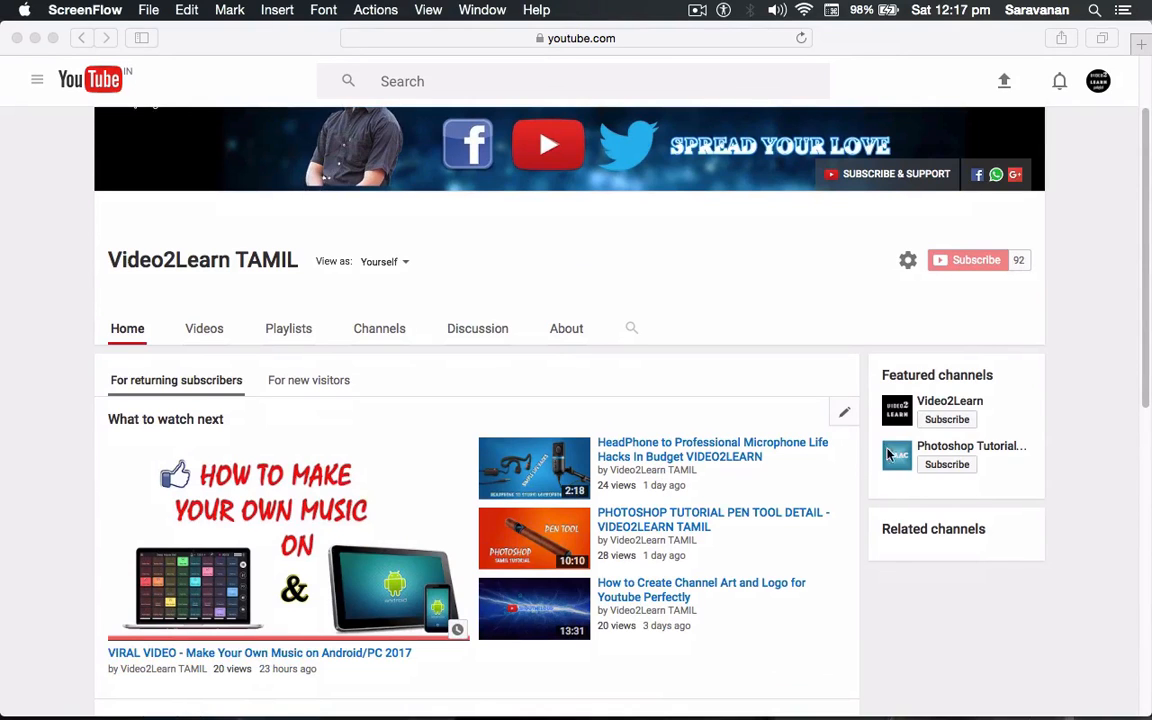
pyautogui.scroll(-2, 742, 477)
pyautogui.scroll(5, 742, 477)
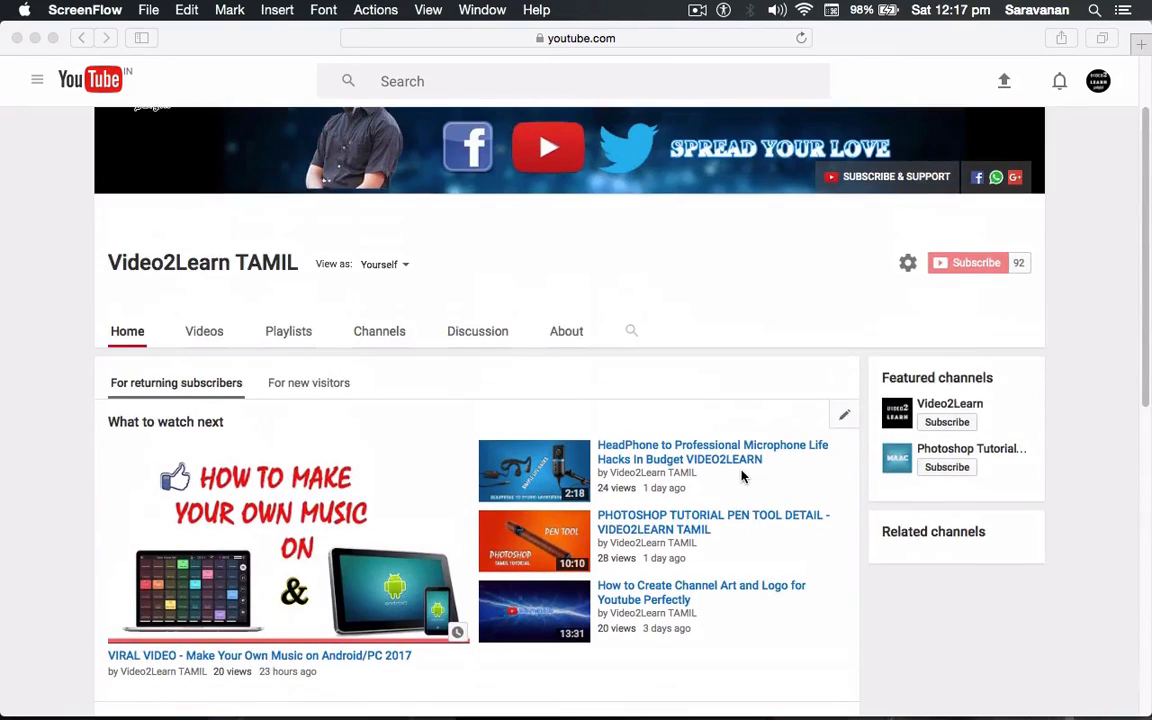
pyautogui.scroll(-1, 812, 568)
pyautogui.scroll(-3, 1059, 566)
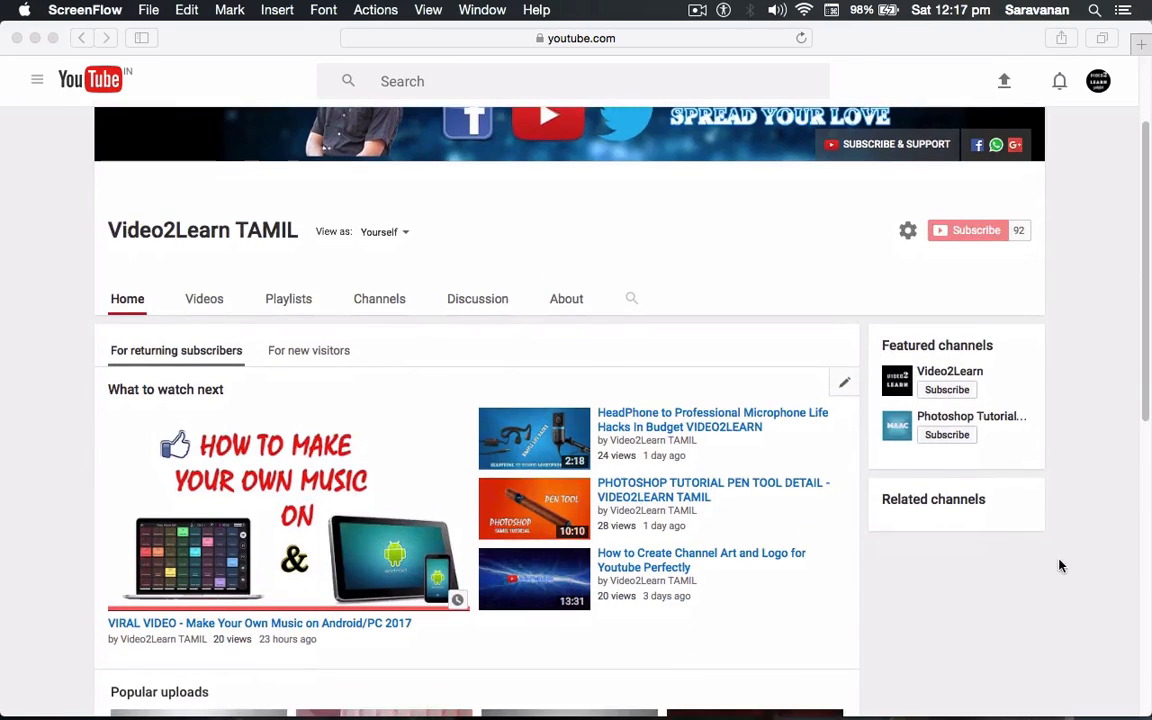
pyautogui.scroll(-1, 1060, 585)
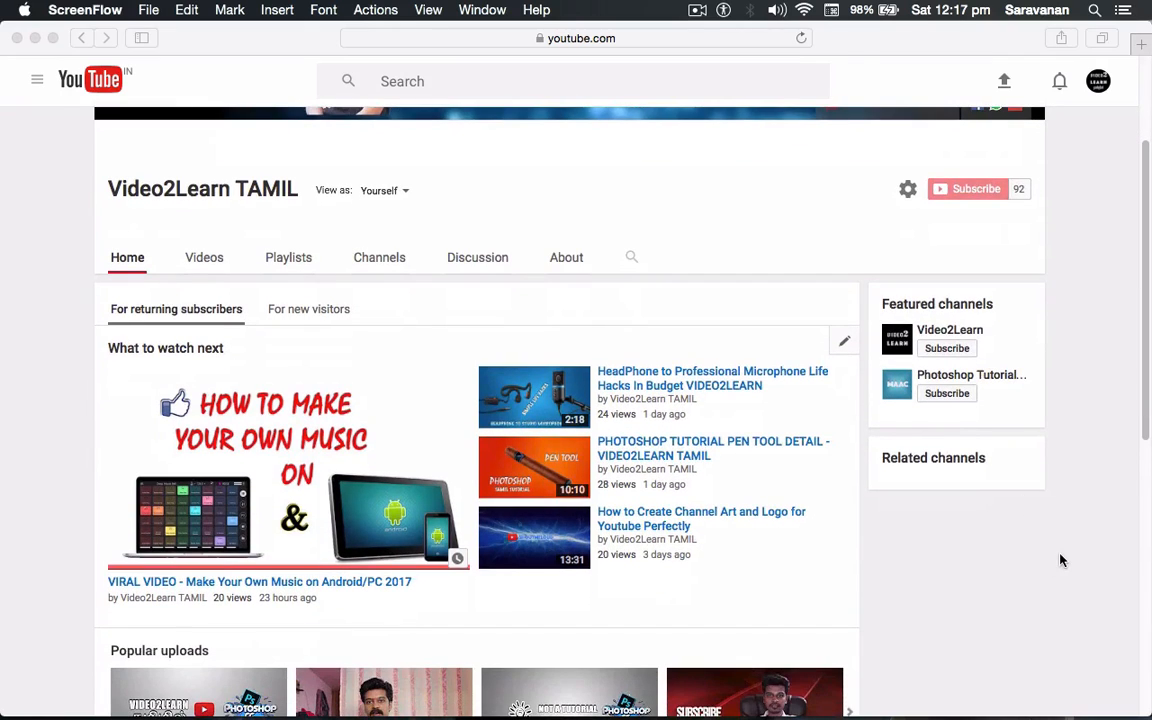
pyautogui.scroll(3, 1060, 560)
pyautogui.scroll(2, 1090, 506)
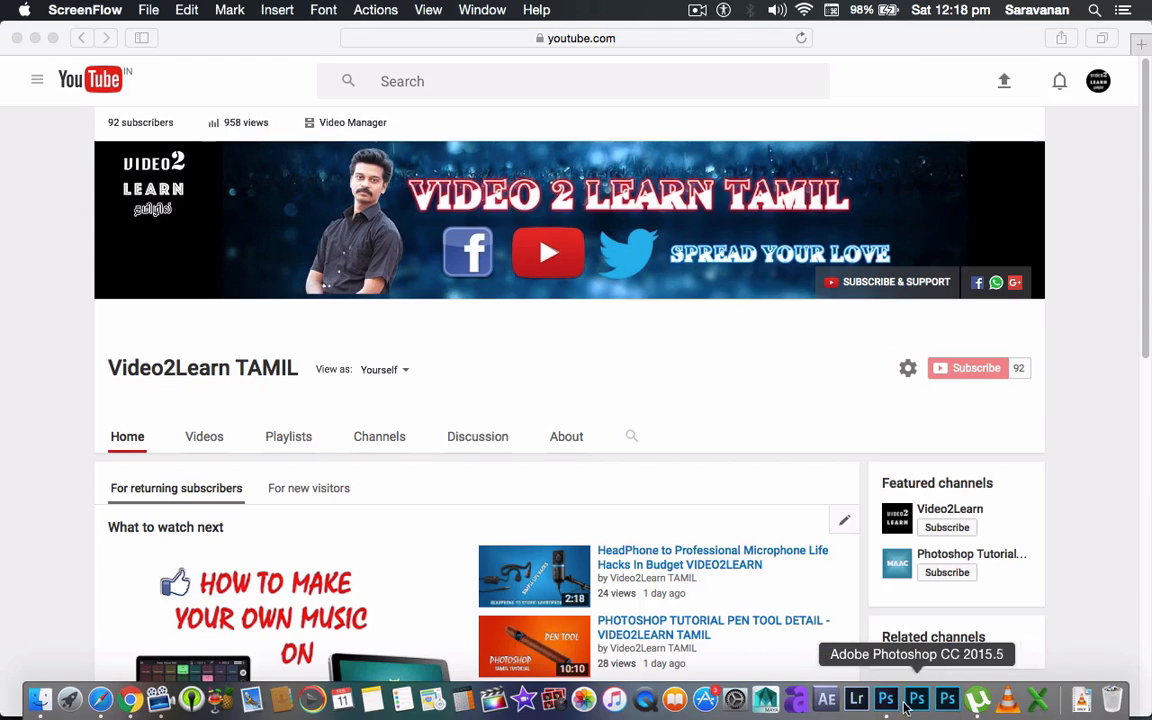
# - Switch to Photoshop and examine the website watermark strip along the lower edge of the beach photo
pyautogui.click(885, 702)
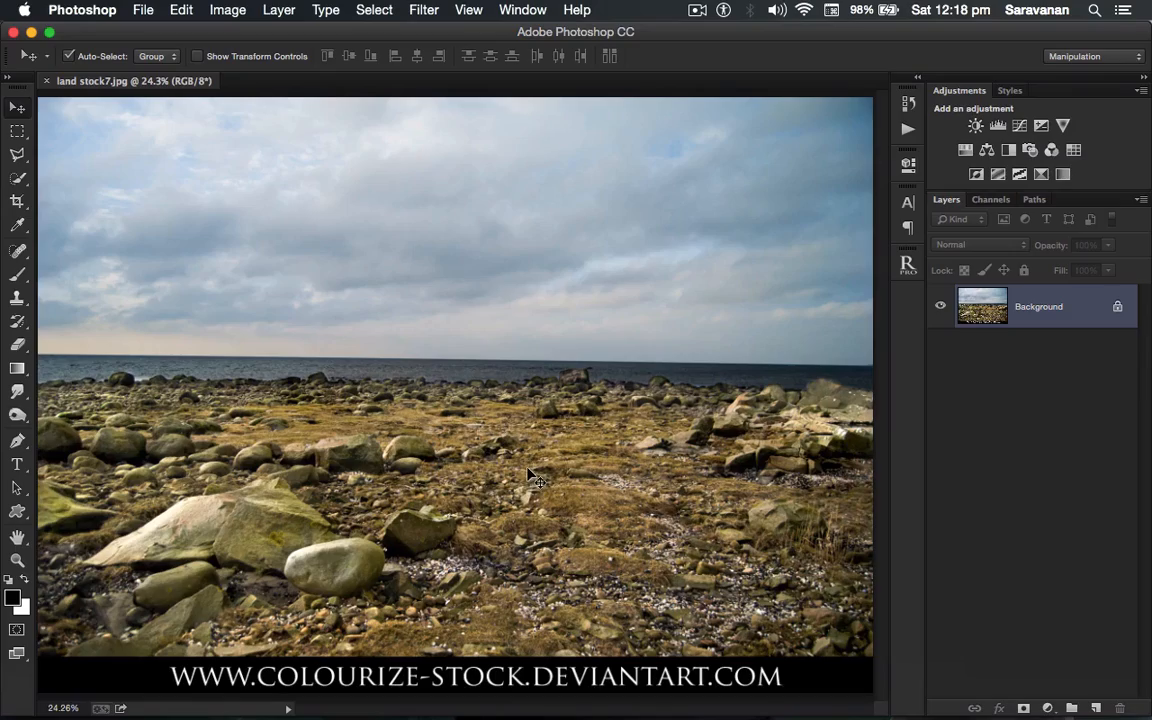
pyautogui.press('z')
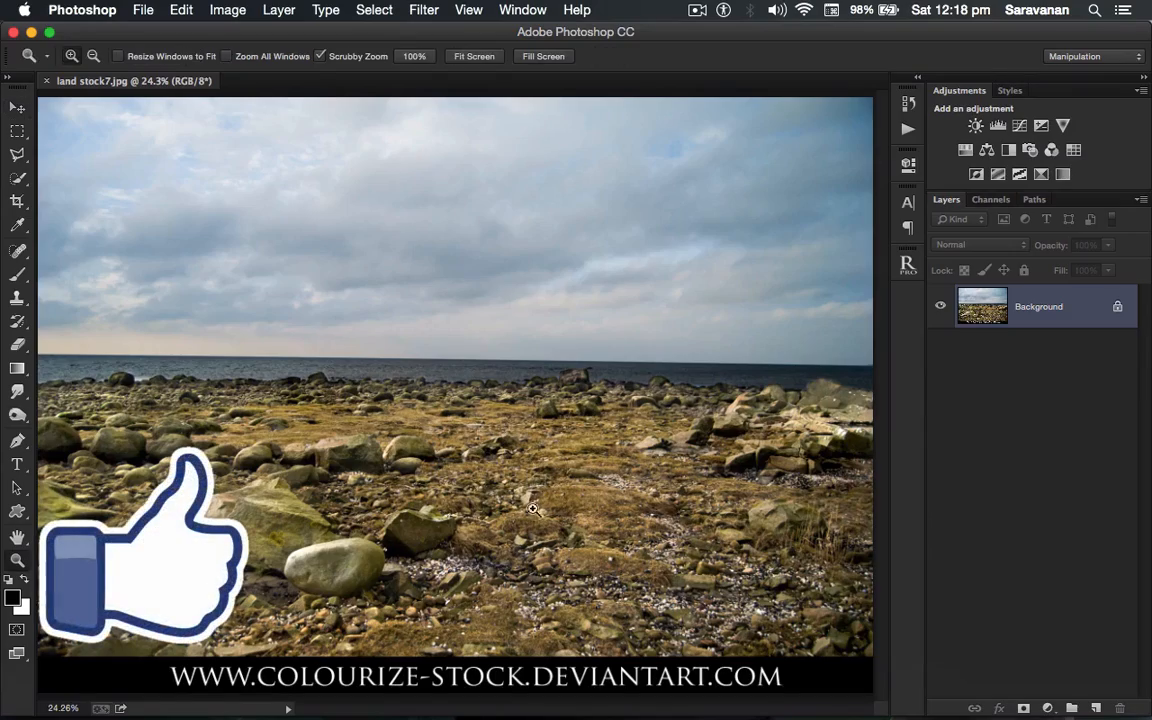
pyautogui.moveTo(533, 509); pyautogui.dragTo(535, 195)
pyautogui.press('v')
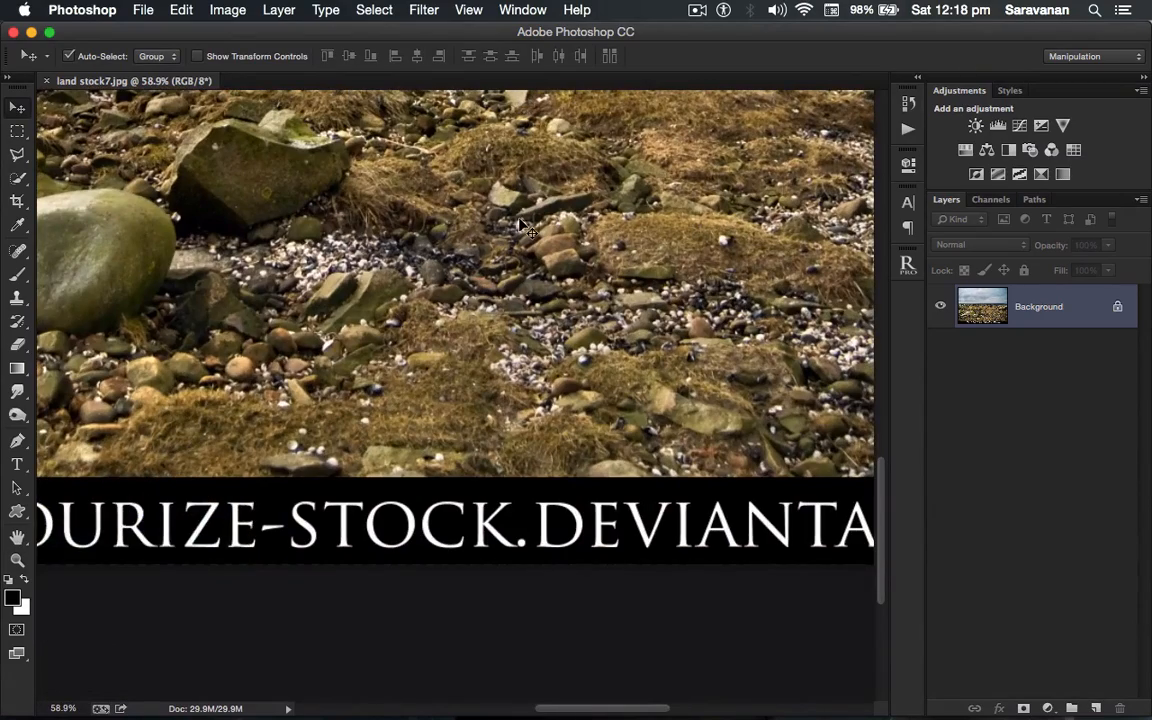
pyautogui.press('super+minus')
pyautogui.press('super+minus')
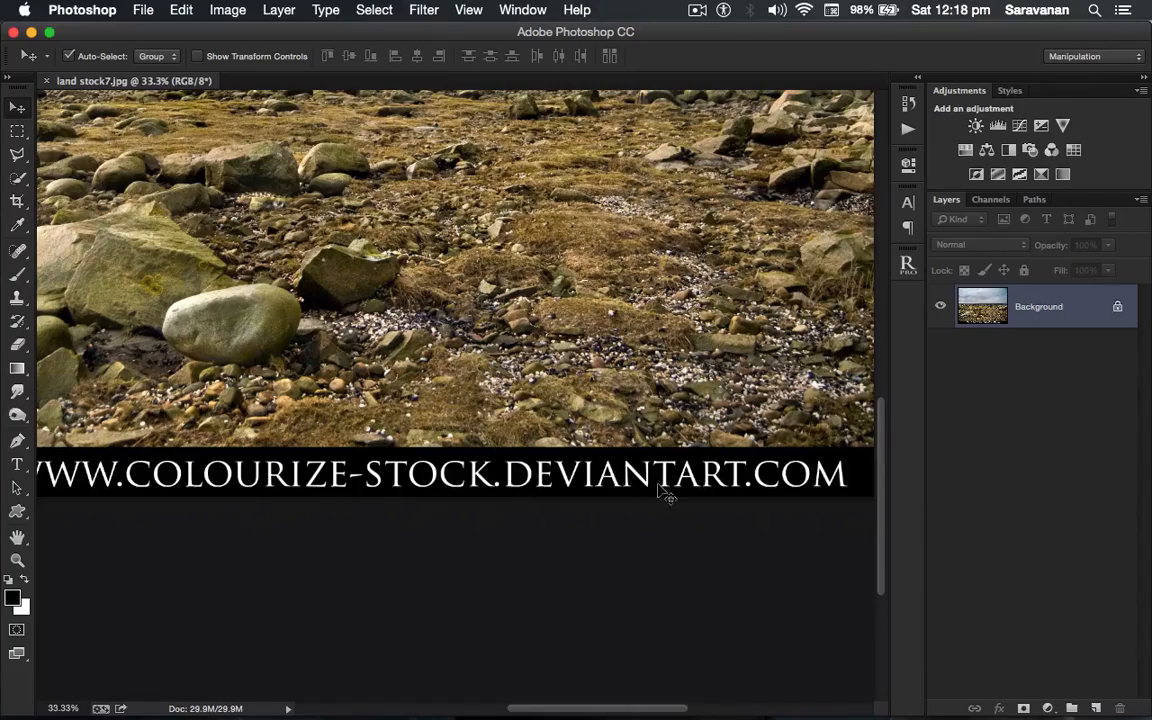
pyautogui.press('z')
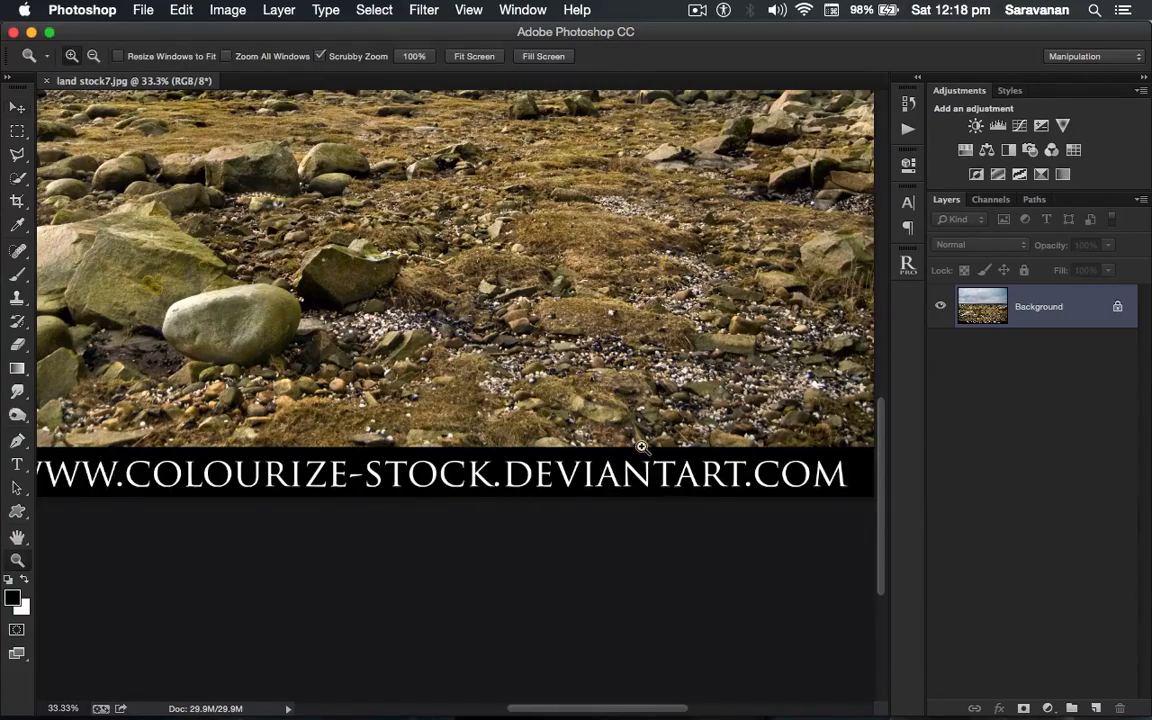
pyautogui.moveTo(672, 490); pyautogui.dragTo(505, 316)
pyautogui.press('v')
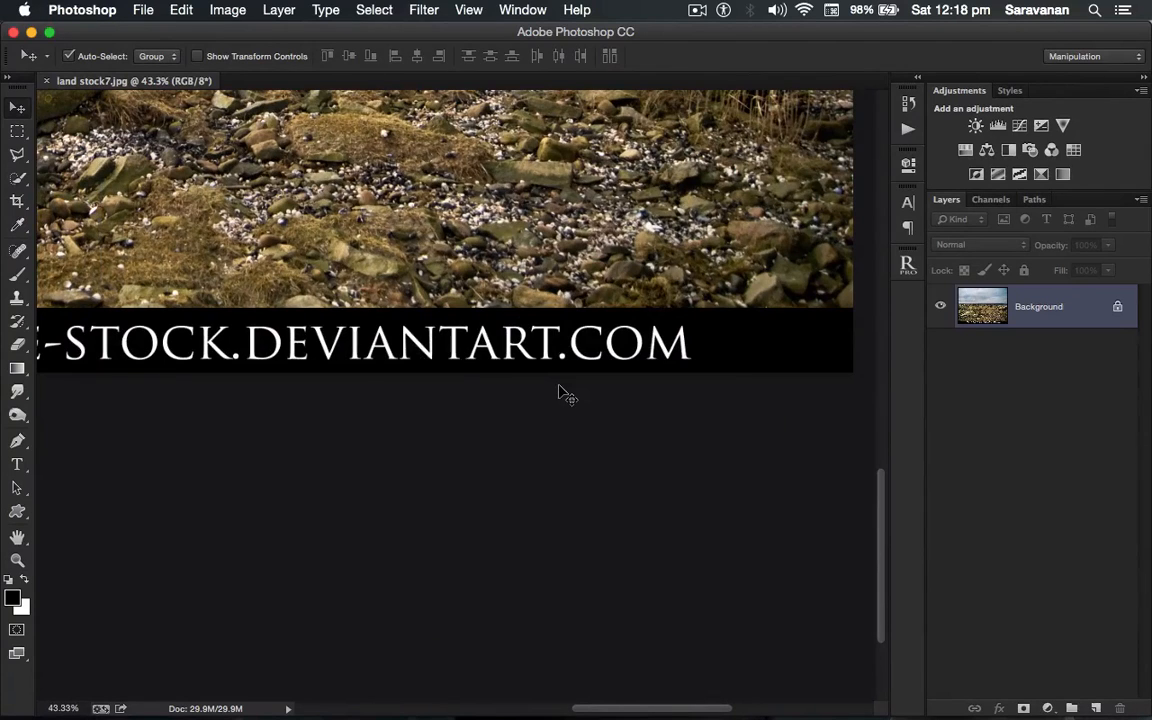
pyautogui.press('super+0')
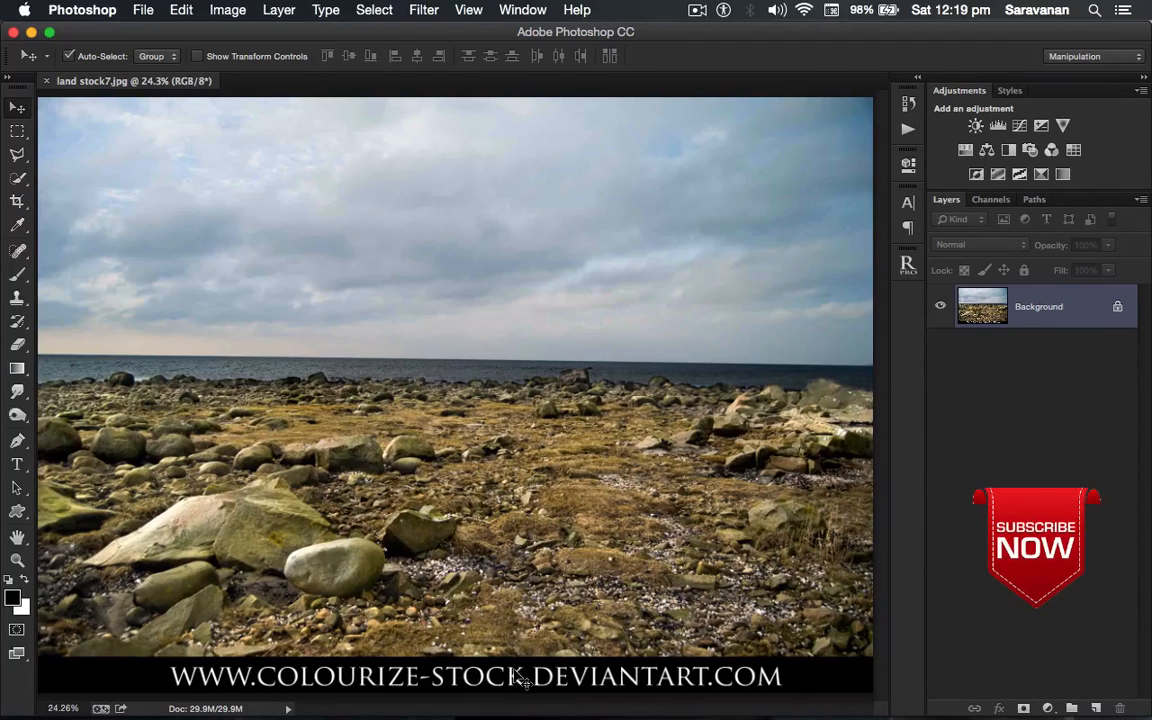
# - Crop the beach photo from its lower edge to cut off the black watermark strip
pyautogui.press('c')
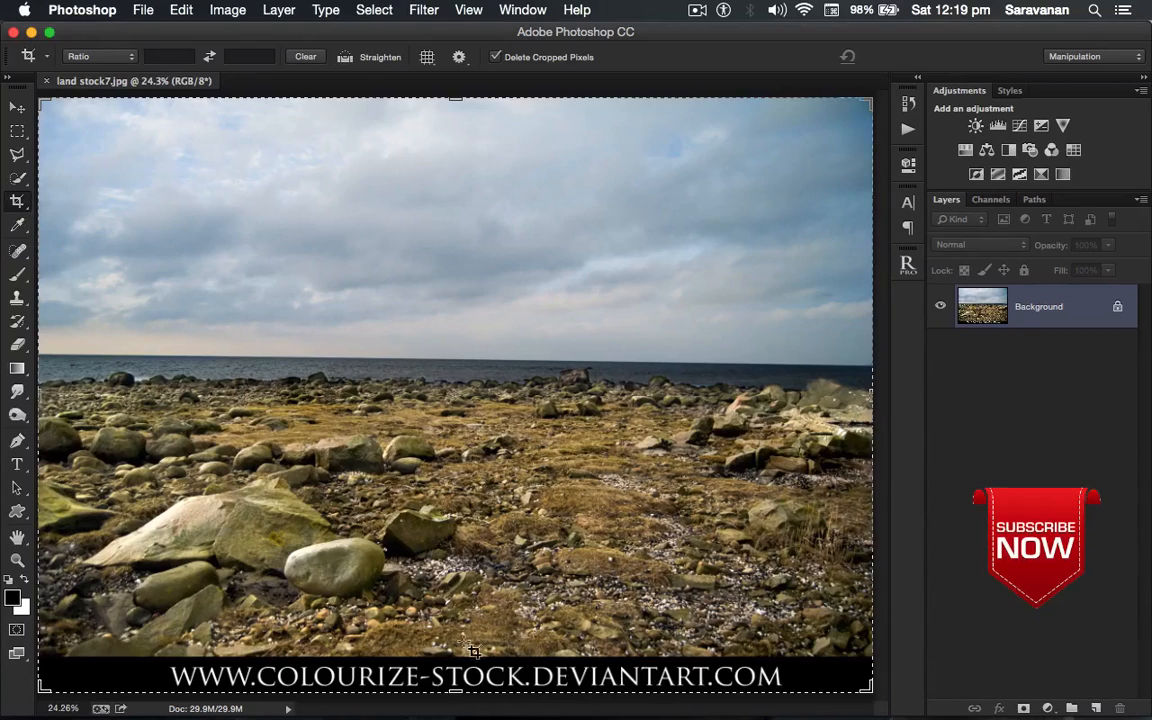
pyautogui.moveTo(455, 688)
pyautogui.mouseDown()
pyautogui.moveTo(454, 708)
pyautogui.moveTo(457, 667)
pyautogui.mouseUp()
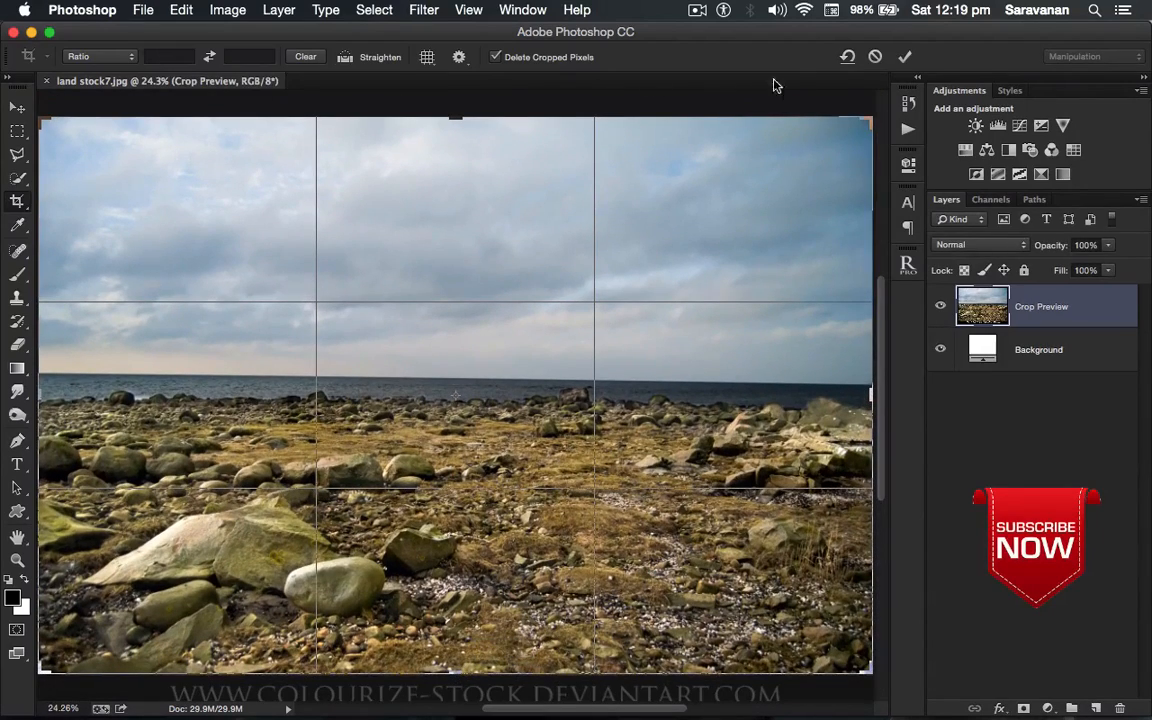
pyautogui.click(906, 57)
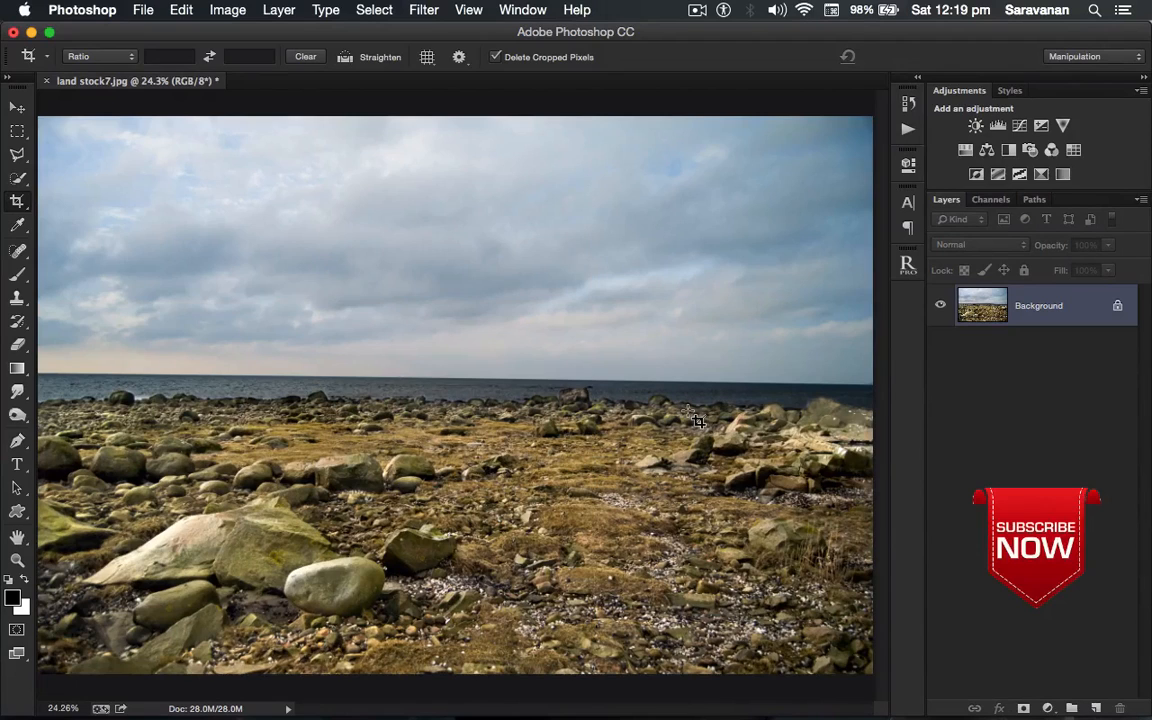
pyautogui.press('v')
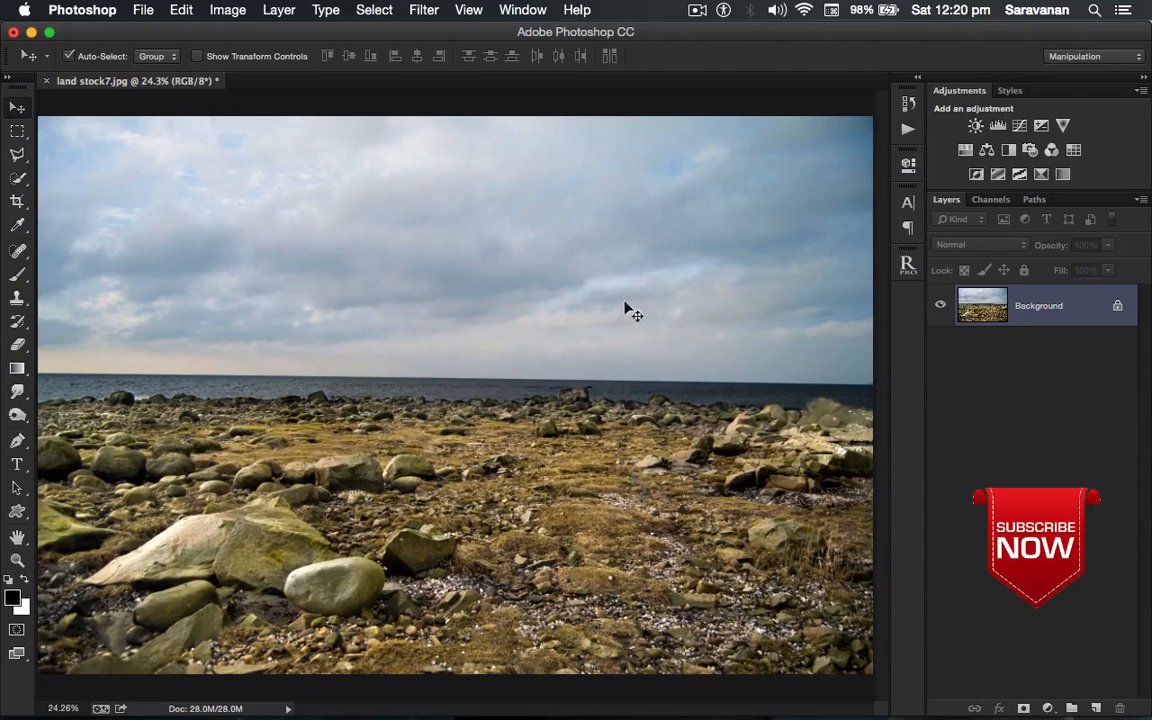
pyautogui.click(696, 10)
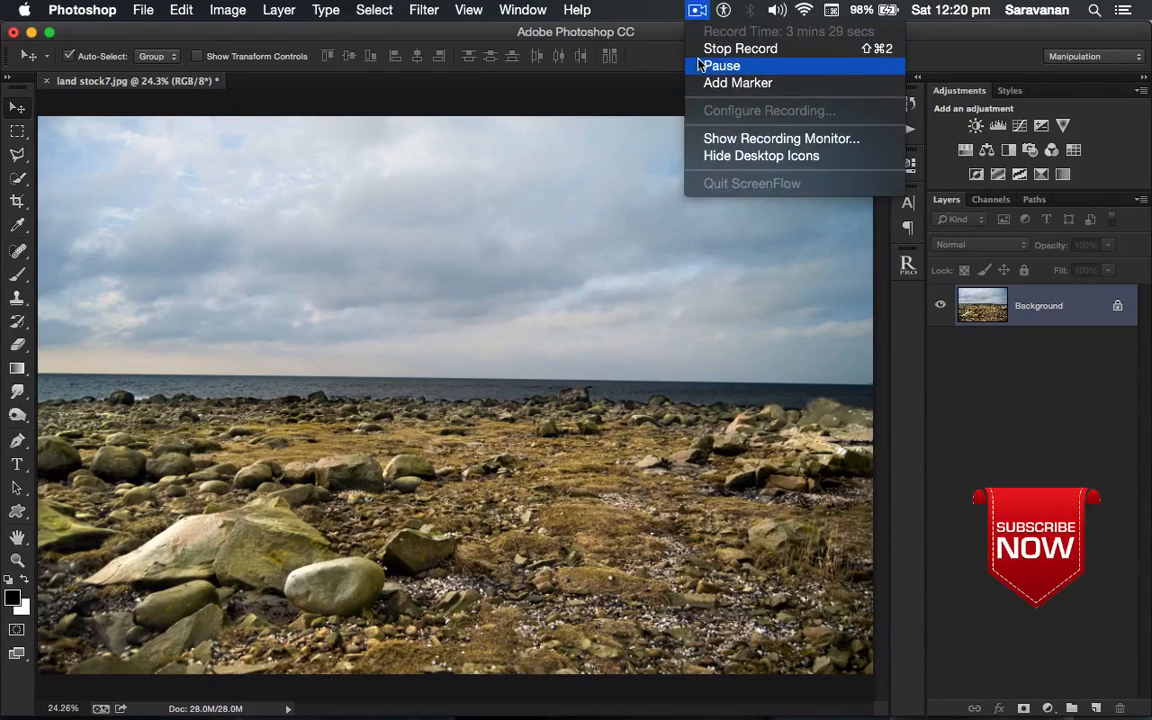
pyautogui.click(700, 65)
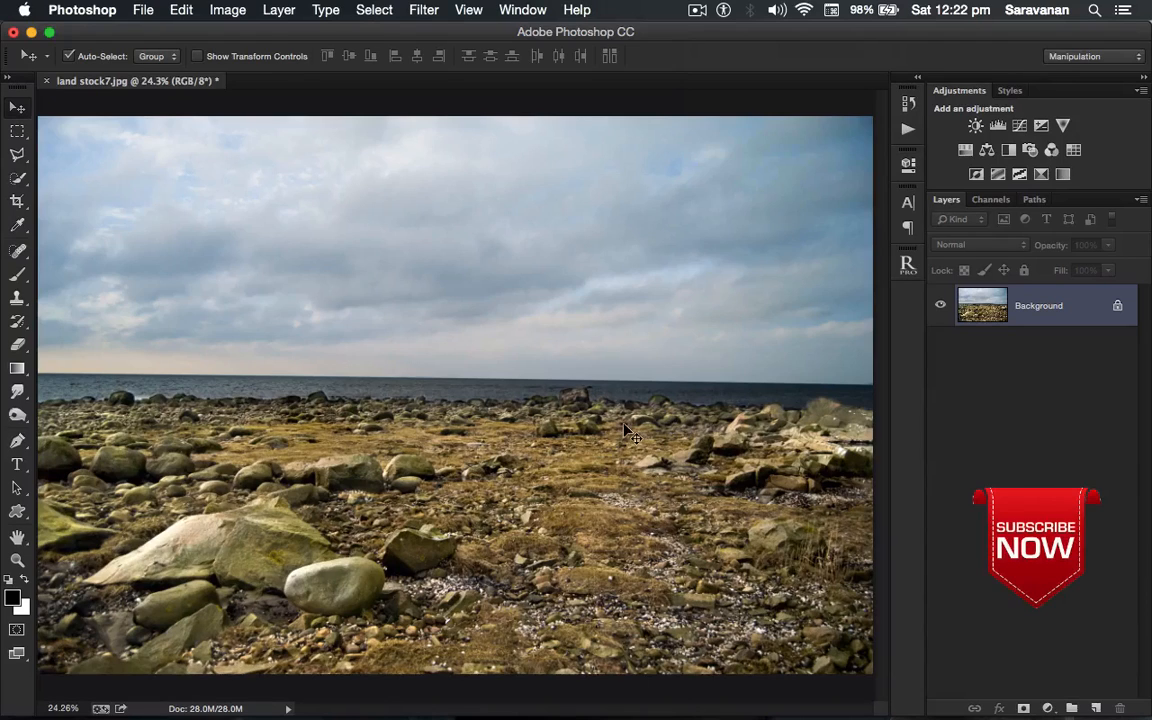
# - Duplicate the Background layer and make the copy the active layer
pyautogui.press('super+j')
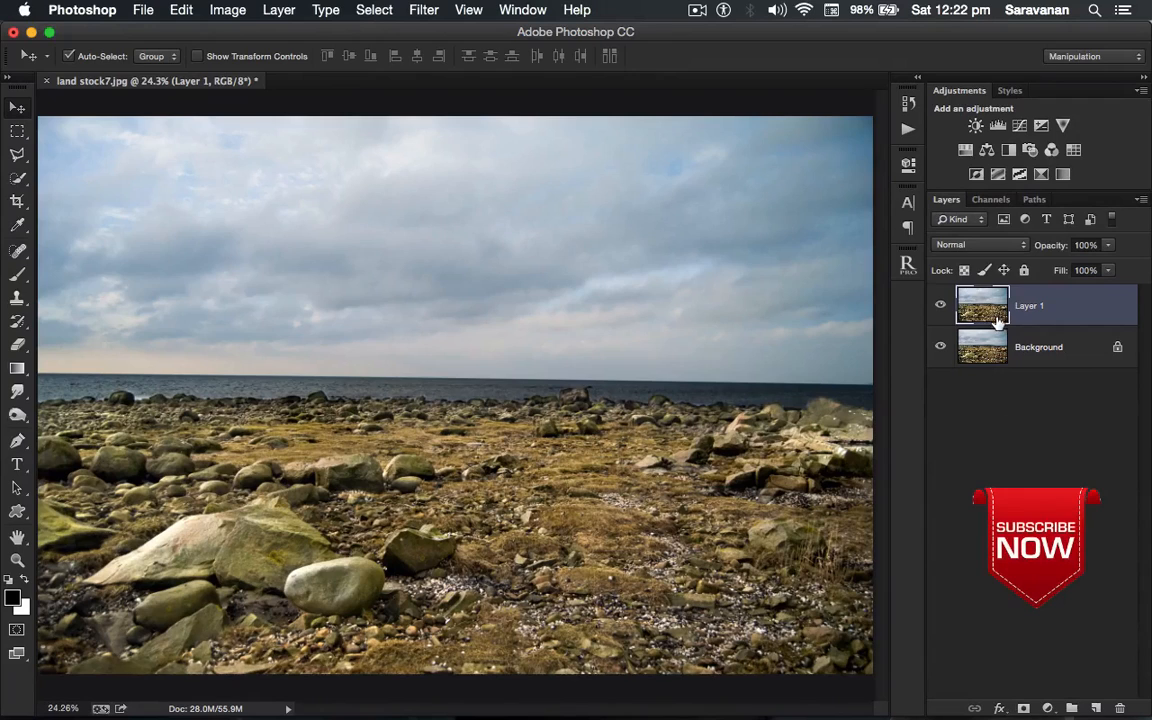
pyautogui.click(1040, 352)
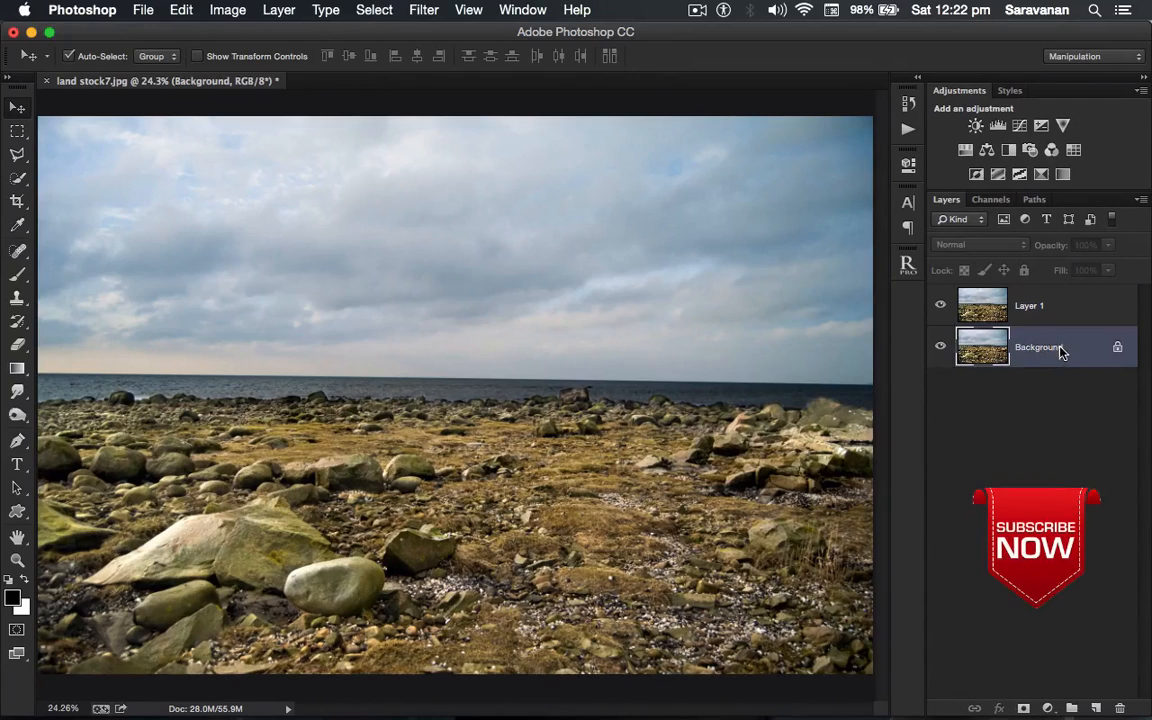
pyautogui.rightClick(1035, 352)
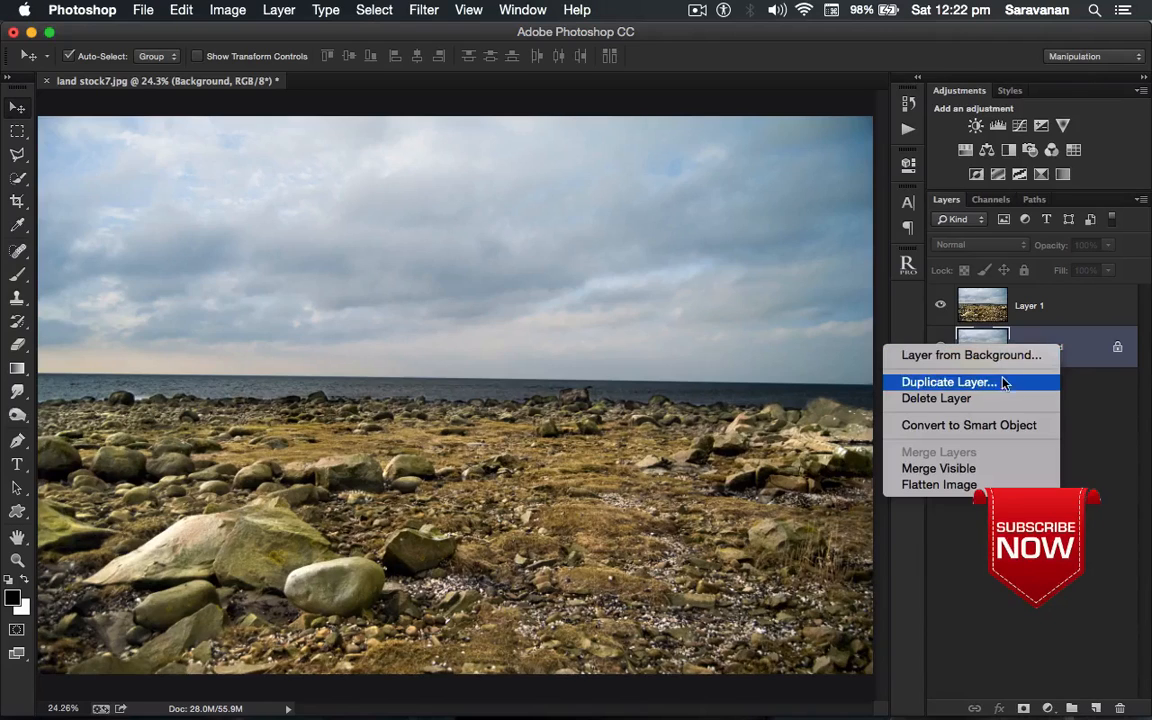
pyautogui.click(1077, 357)
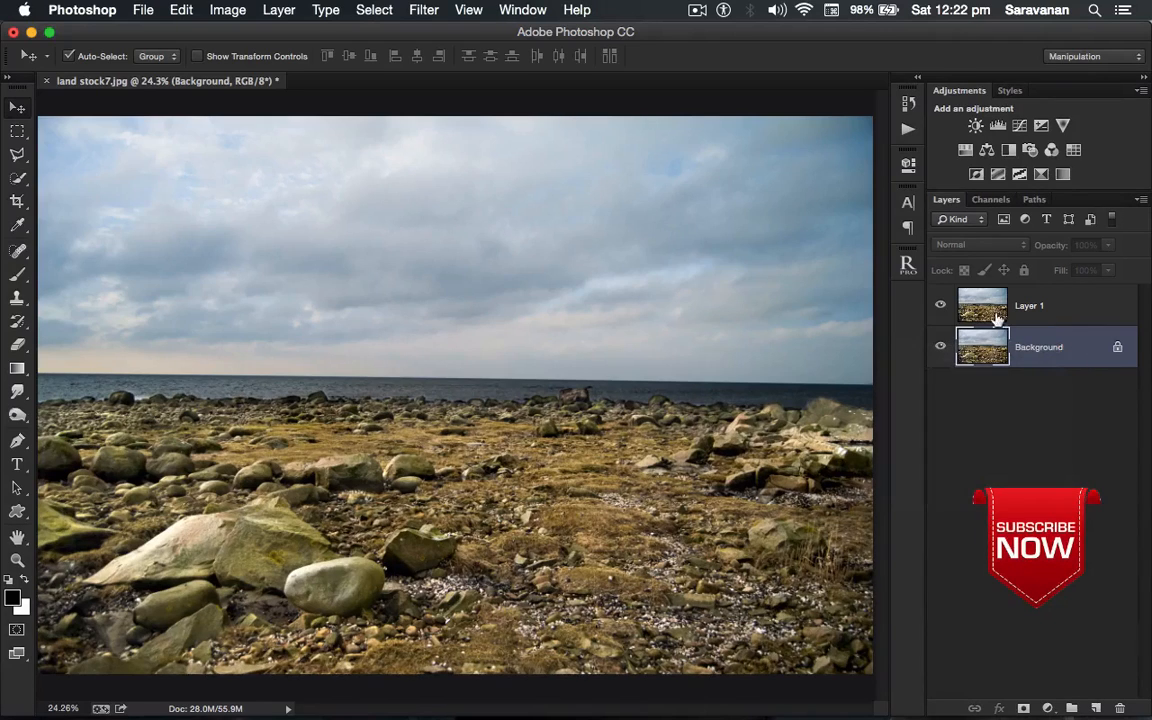
pyautogui.click(1034, 310)
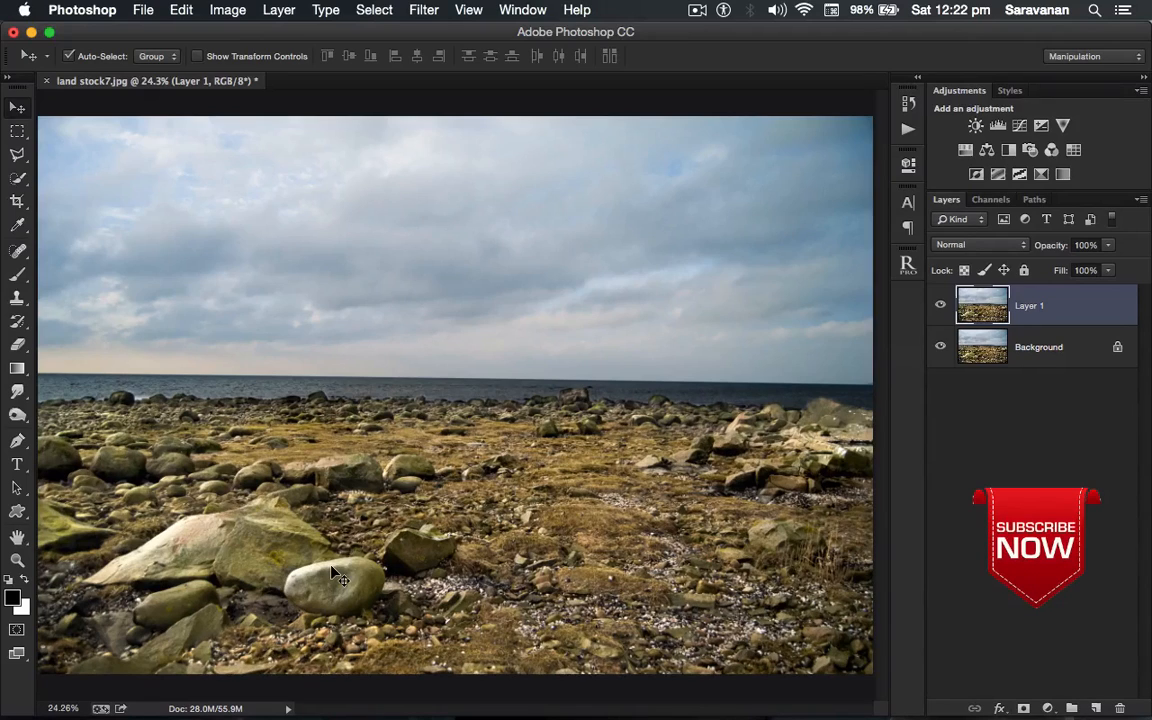
# - Examine the rocks and grassy ground of the beach photo up close, from the foreground boulders to the small distant stones
pyautogui.press('z')
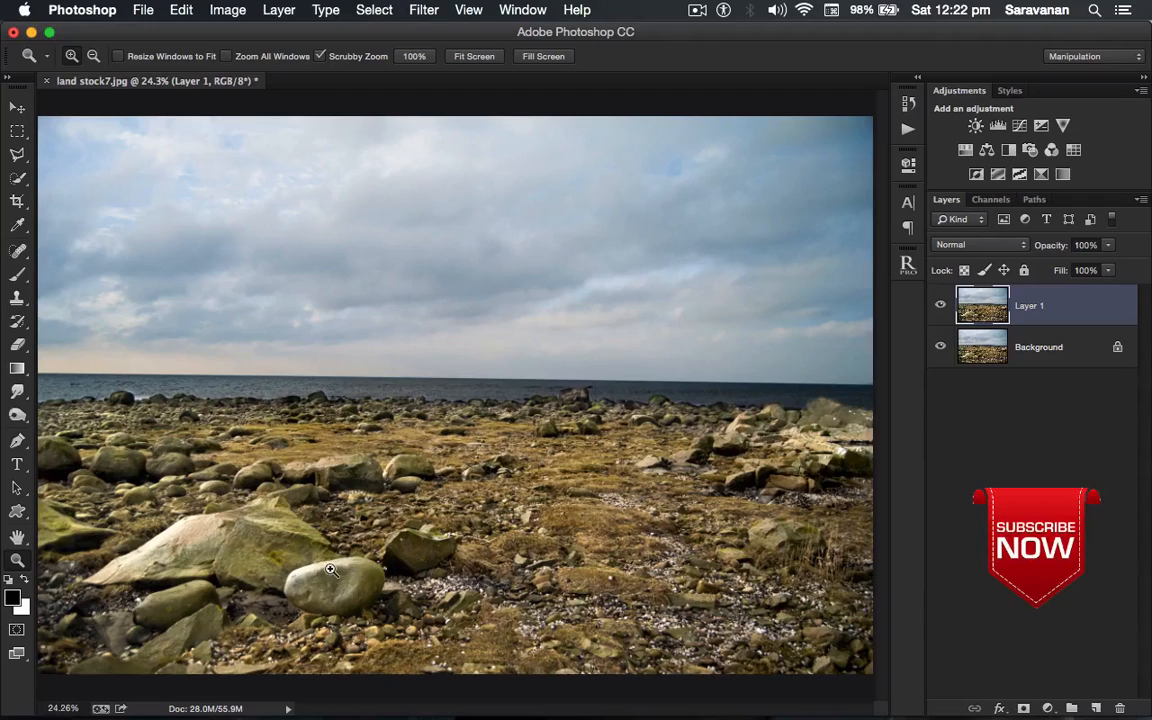
pyautogui.moveTo(332, 570); pyautogui.dragTo(390, 573)
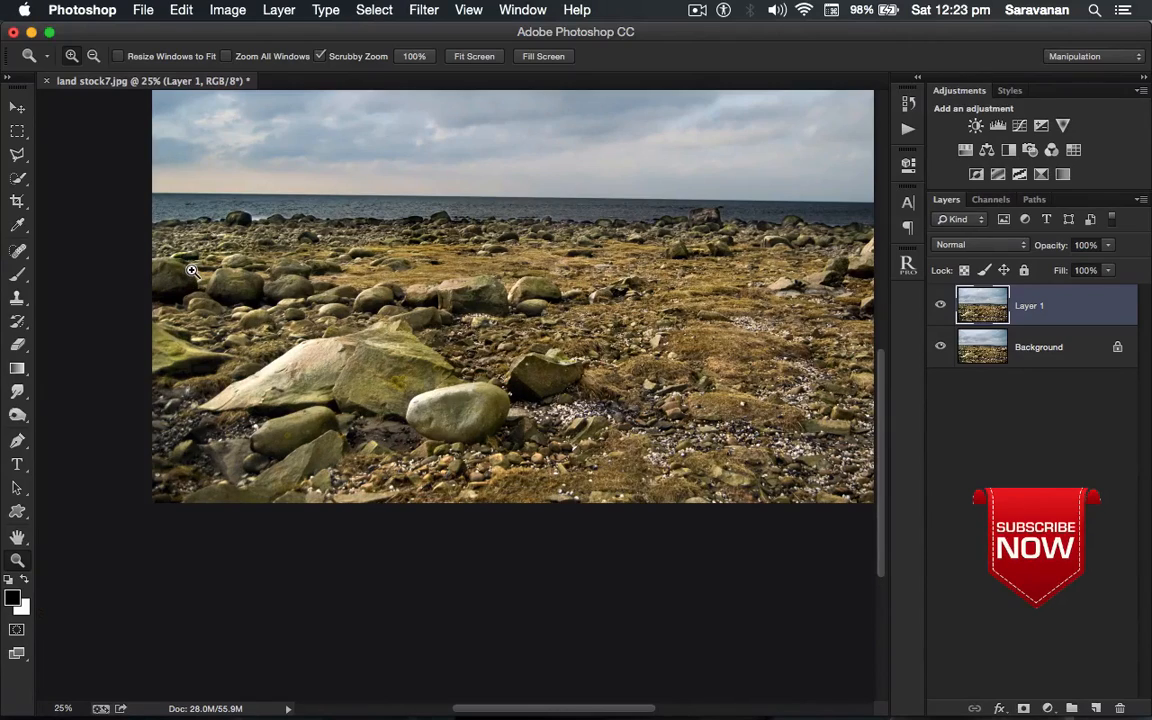
pyautogui.moveTo(191, 270); pyautogui.dragTo(280, 312)
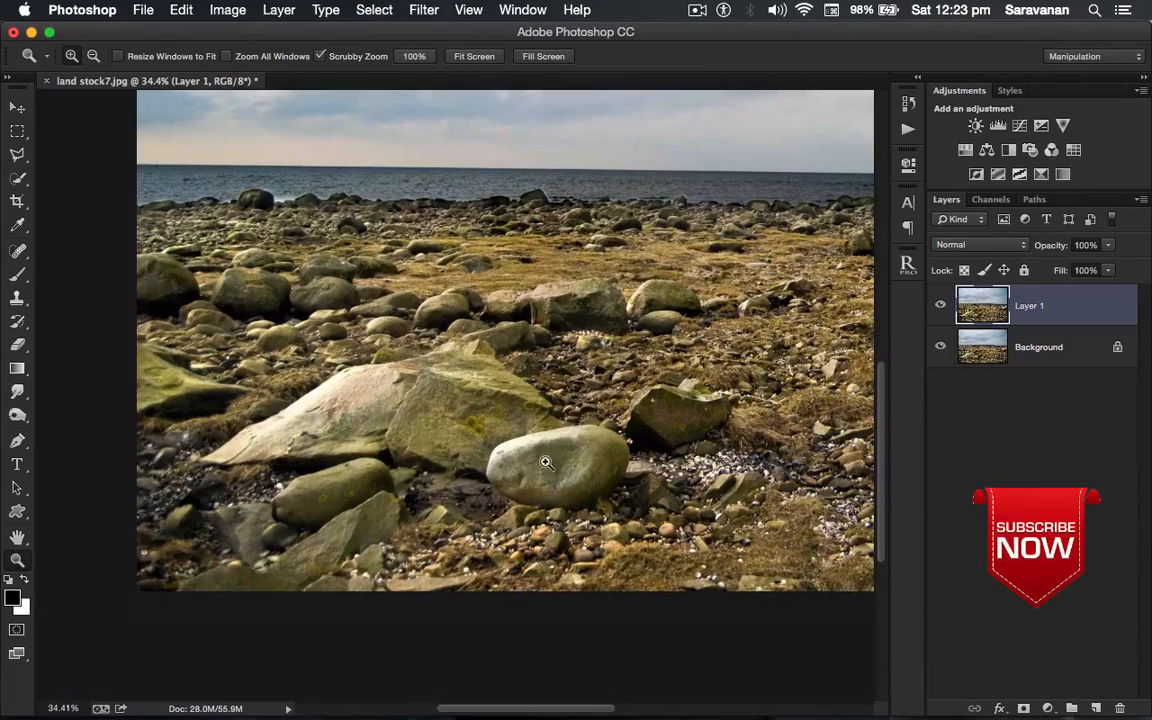
pyautogui.moveTo(566, 463); pyautogui.dragTo(675, 389)
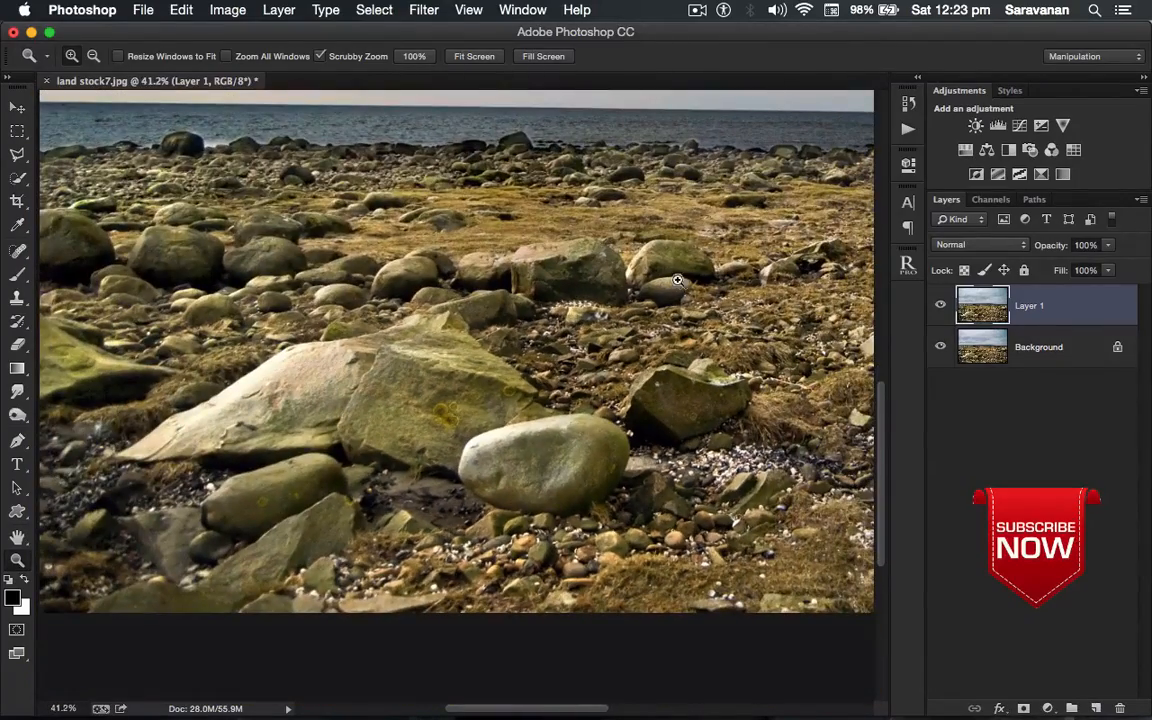
pyautogui.moveTo(700, 292); pyautogui.dragTo(780, 381)
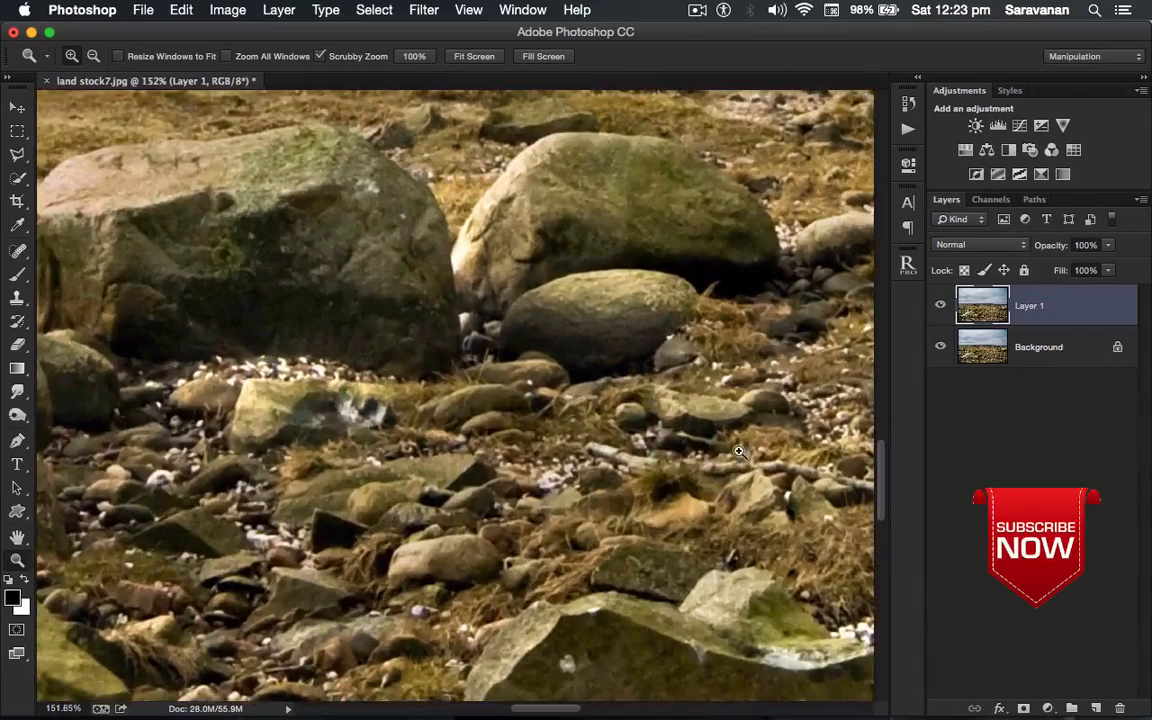
pyautogui.moveTo(695, 392); pyautogui.dragTo(559, 484)
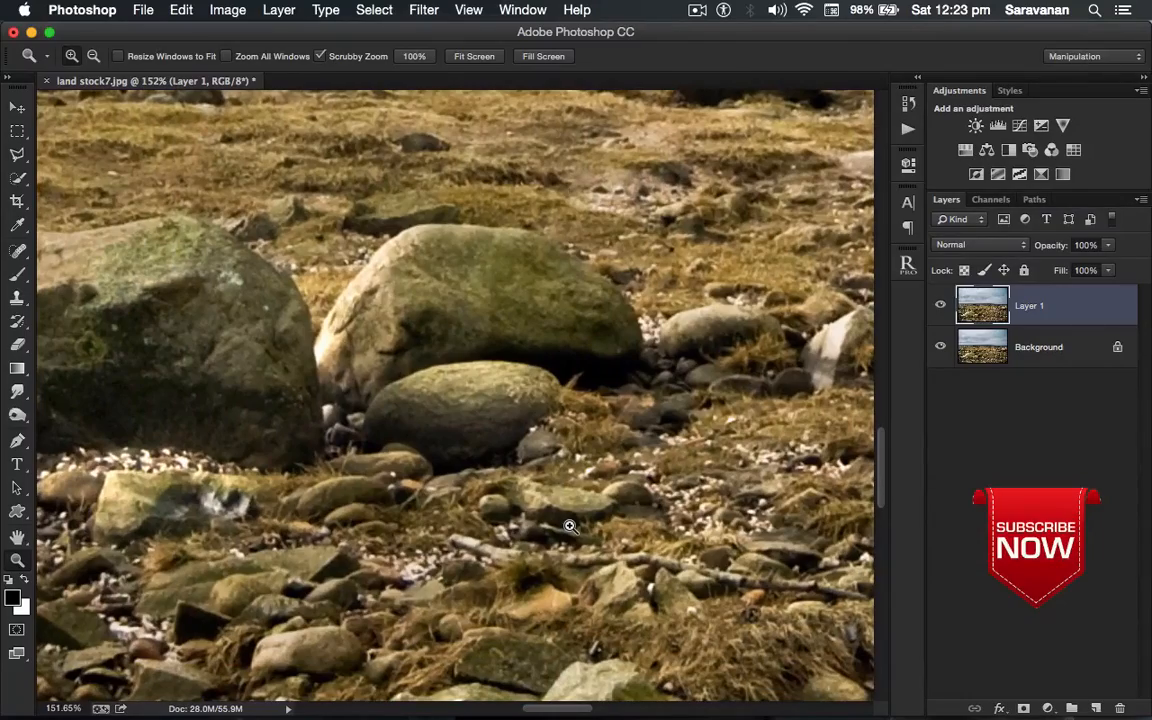
pyautogui.press('super+minus')
pyautogui.press('super+minus')
pyautogui.press('super+minus')
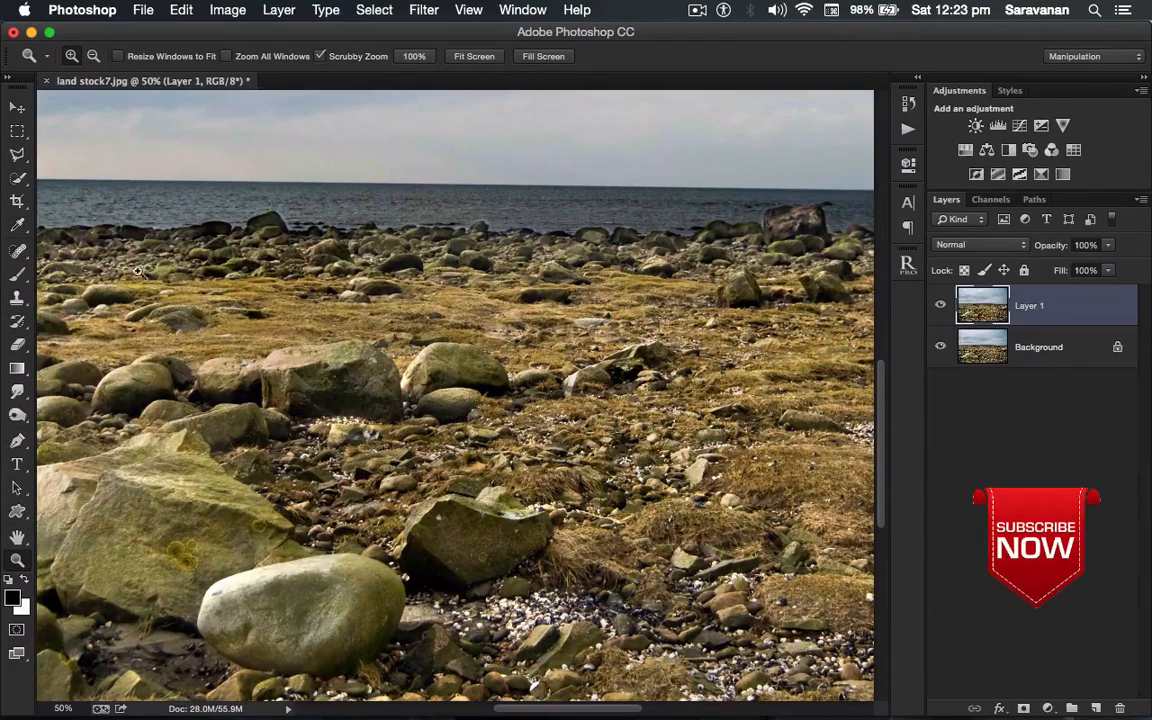
pyautogui.moveTo(152, 305); pyautogui.dragTo(458, 334)
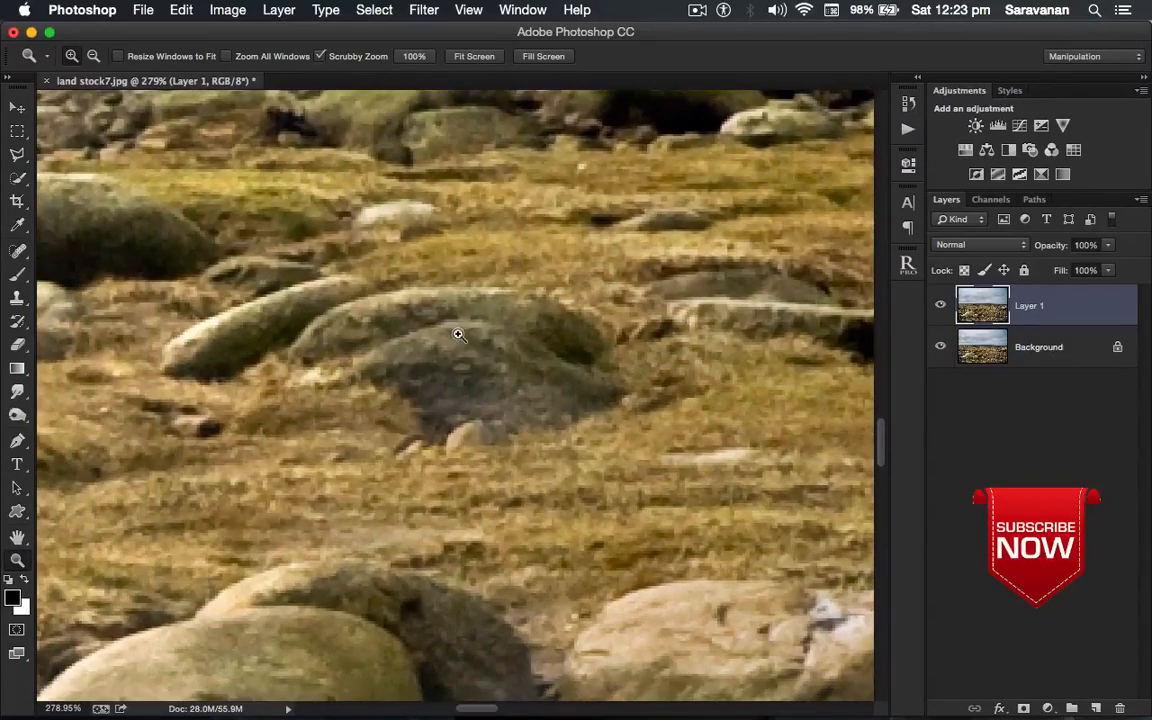
pyautogui.press('super+minus')
pyautogui.press('super+minus')
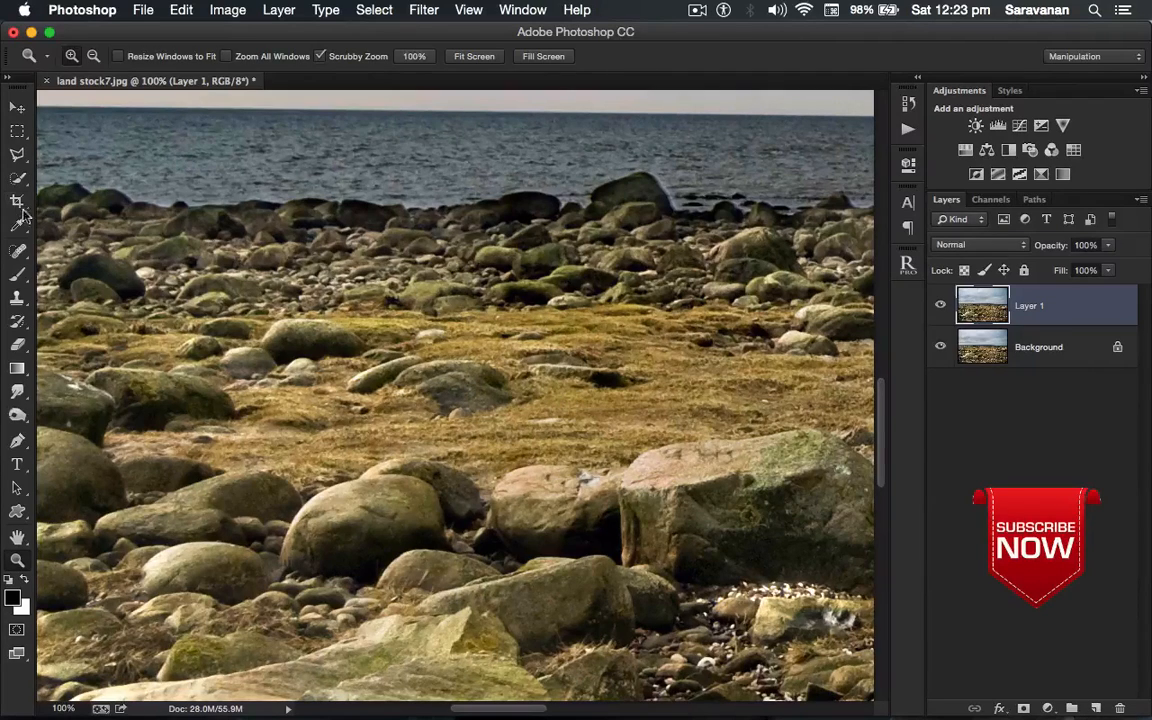
pyautogui.click(18, 252)
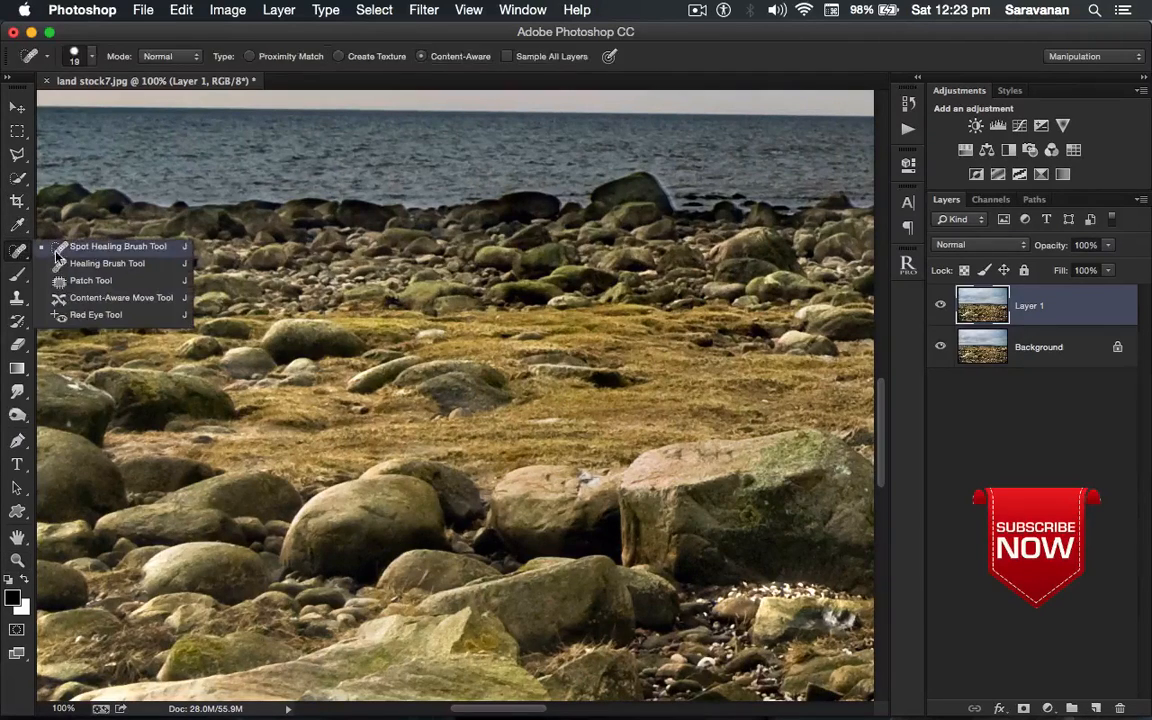
pyautogui.click(18, 180)
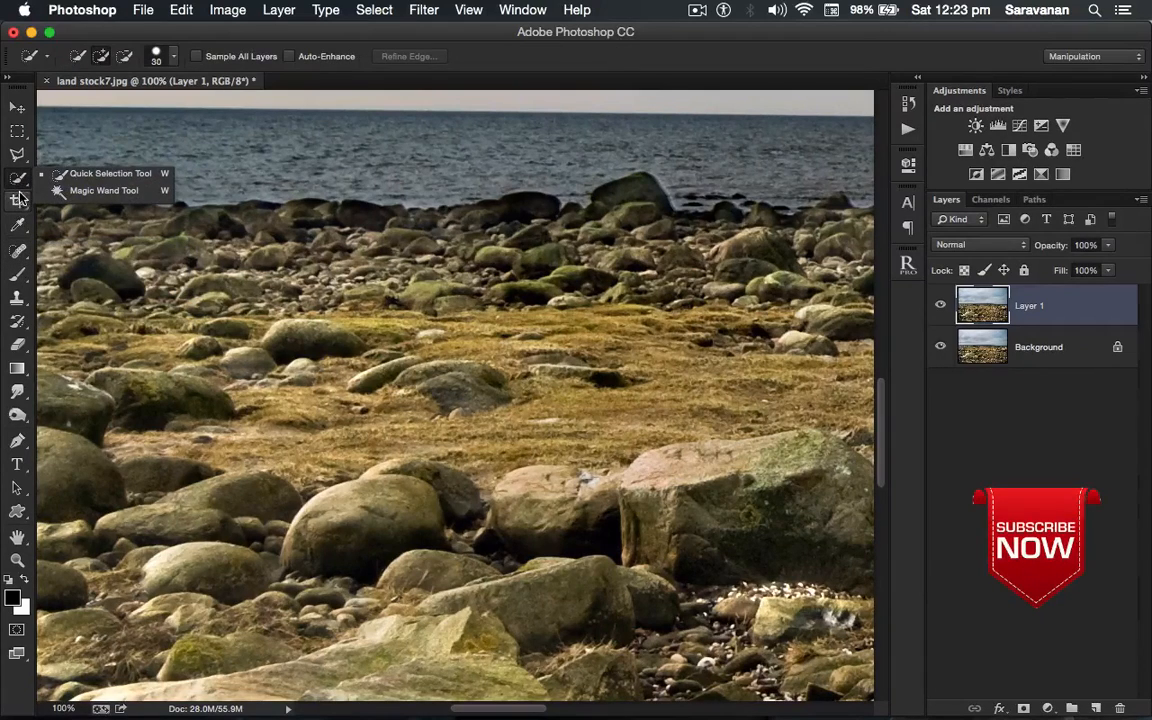
pyautogui.click(18, 201)
pyautogui.click(18, 204)
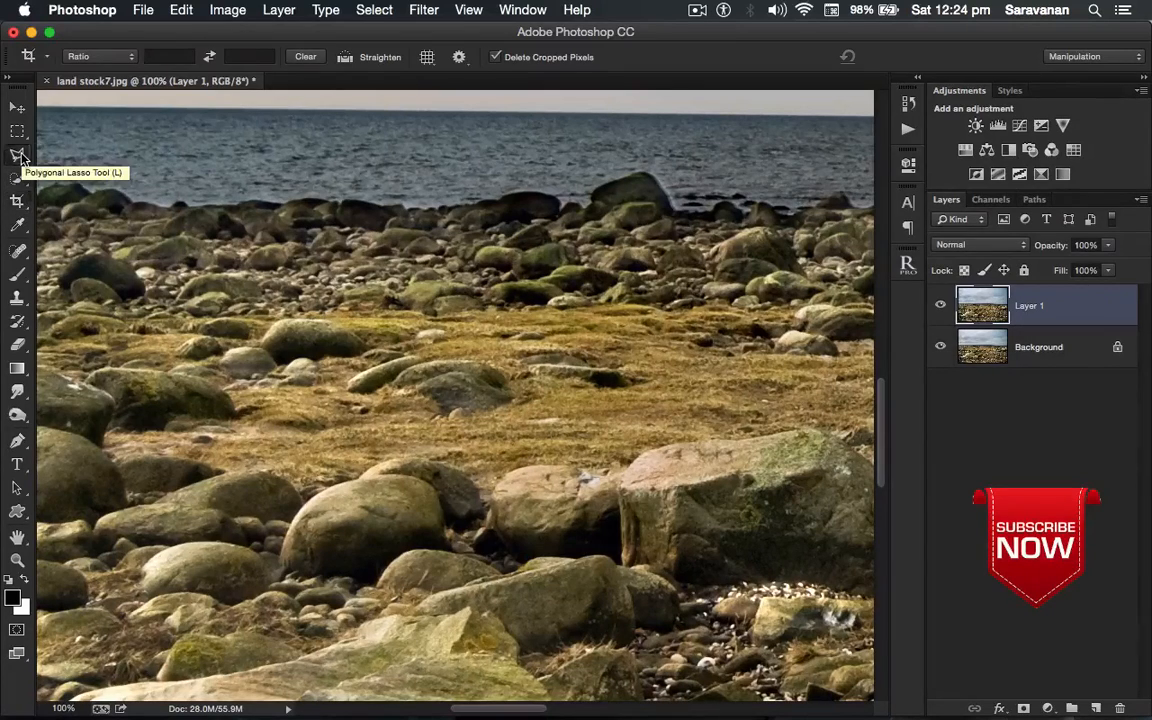
# - Outline the cluster of small rocks on the grassy ground with a freehand Lasso selection
pyautogui.click(19, 155)
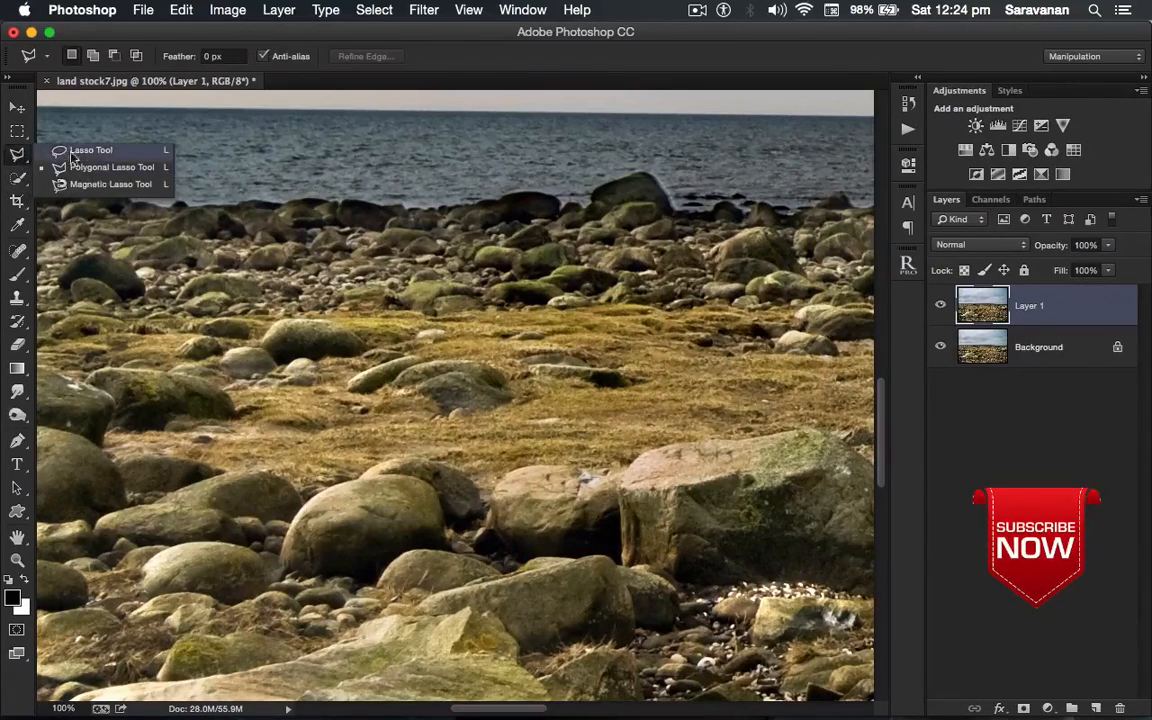
pyautogui.click(135, 154)
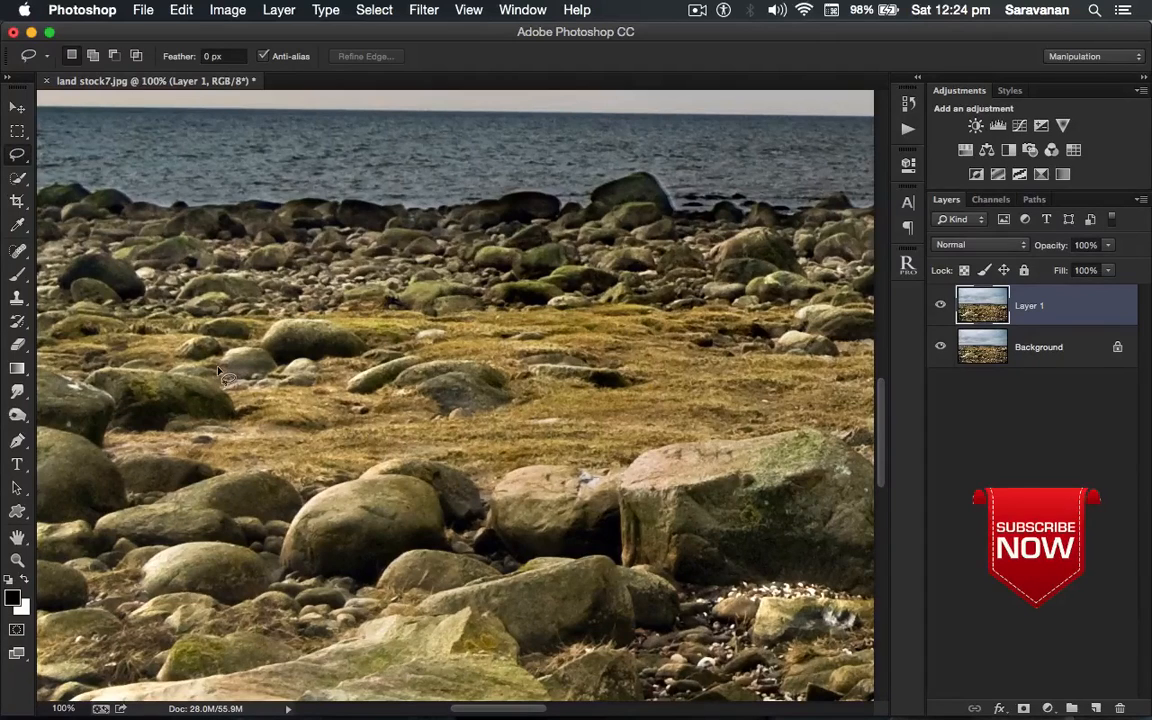
pyautogui.moveTo(223, 379)
pyautogui.mouseDown()
pyautogui.moveTo(240, 360)
pyautogui.moveTo(380, 390)
pyautogui.moveTo(472, 432)
pyautogui.moveTo(497, 382)
pyautogui.moveTo(545, 366)
pyautogui.moveTo(631, 398)
pyautogui.moveTo(540, 305)
pyautogui.moveTo(477, 288)
pyautogui.moveTo(402, 288)
pyautogui.moveTo(361, 316)
pyautogui.moveTo(200, 314)
pyautogui.moveTo(182, 336)
pyautogui.moveTo(193, 372)
pyautogui.moveTo(273, 402)
pyautogui.moveTo(560, 408)
pyautogui.mouseUp()
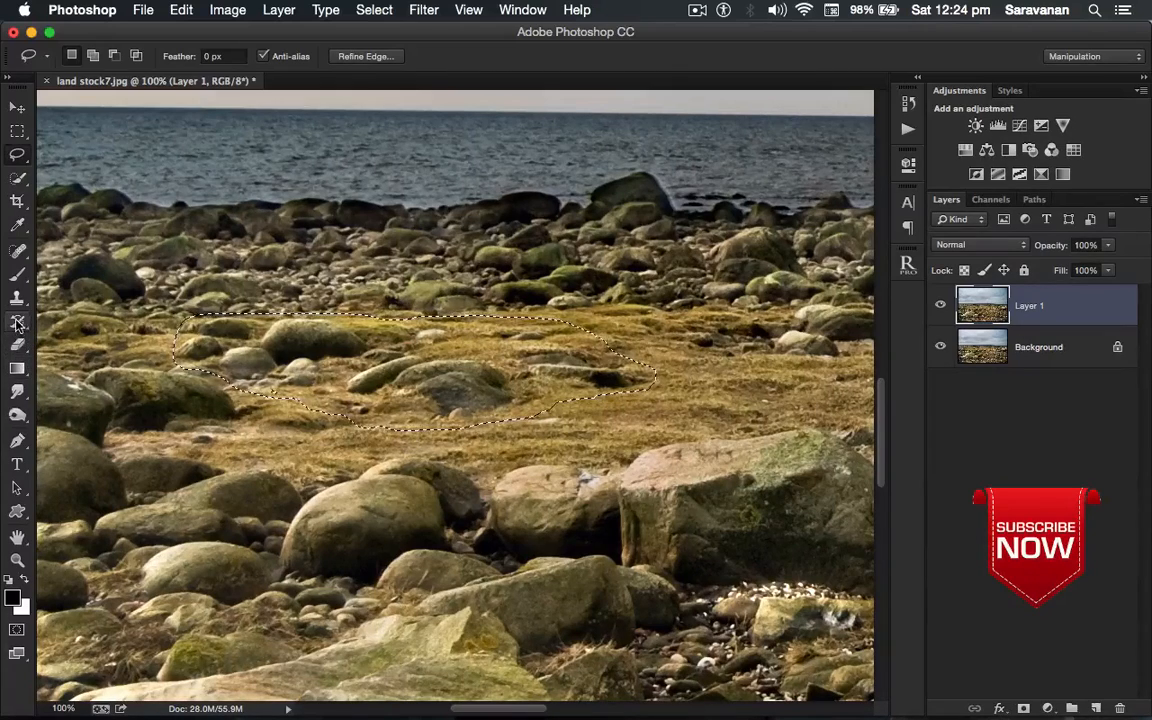
# - Try patching the outlined rocks with the Patch tool in Source mode, sampling the sea and nearby ground, and drop the selection
pyautogui.click(17, 250)
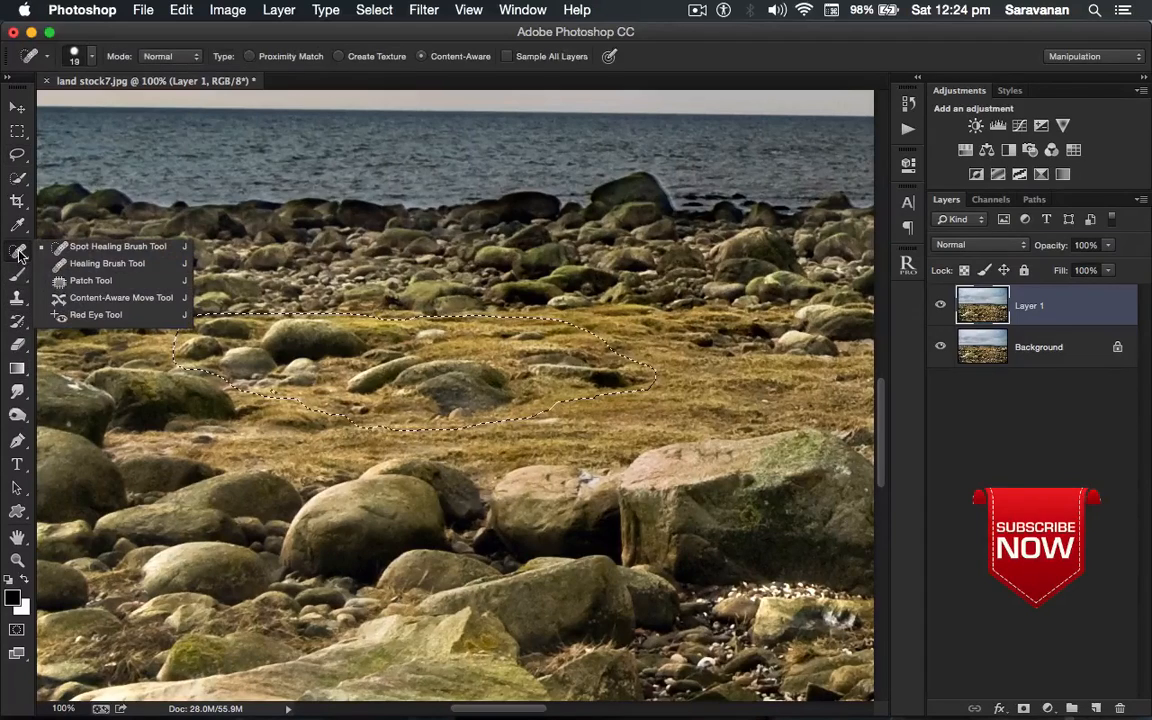
pyautogui.click(107, 283)
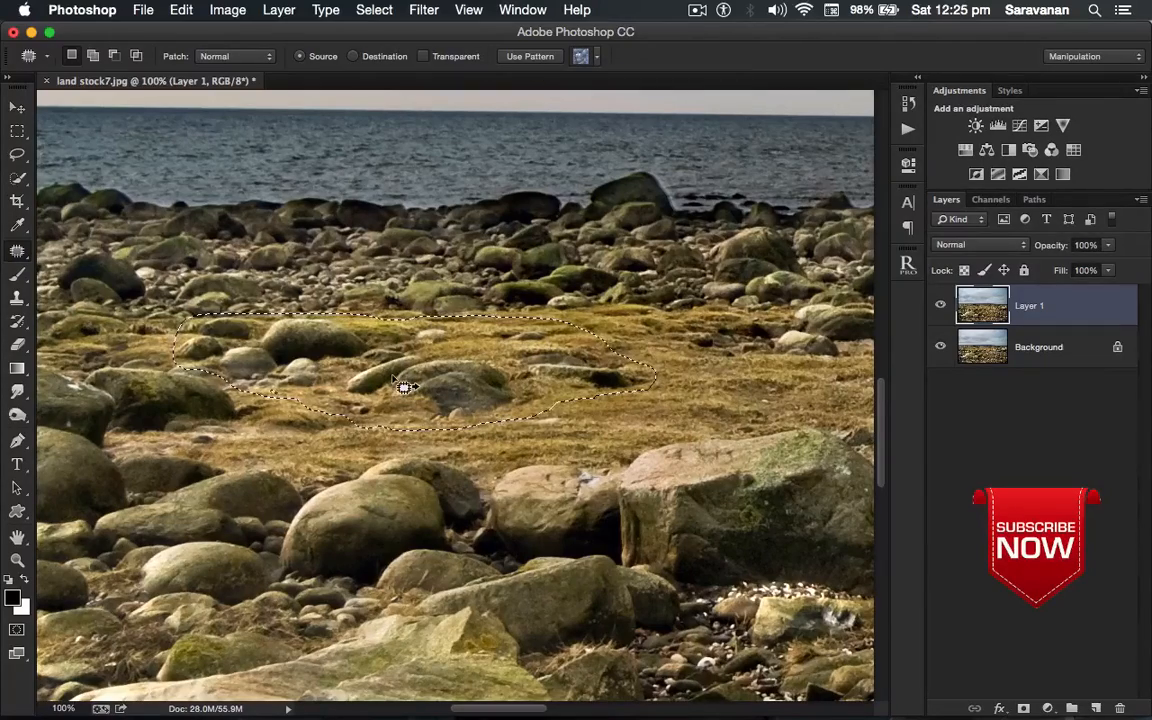
pyautogui.press('super+minus')
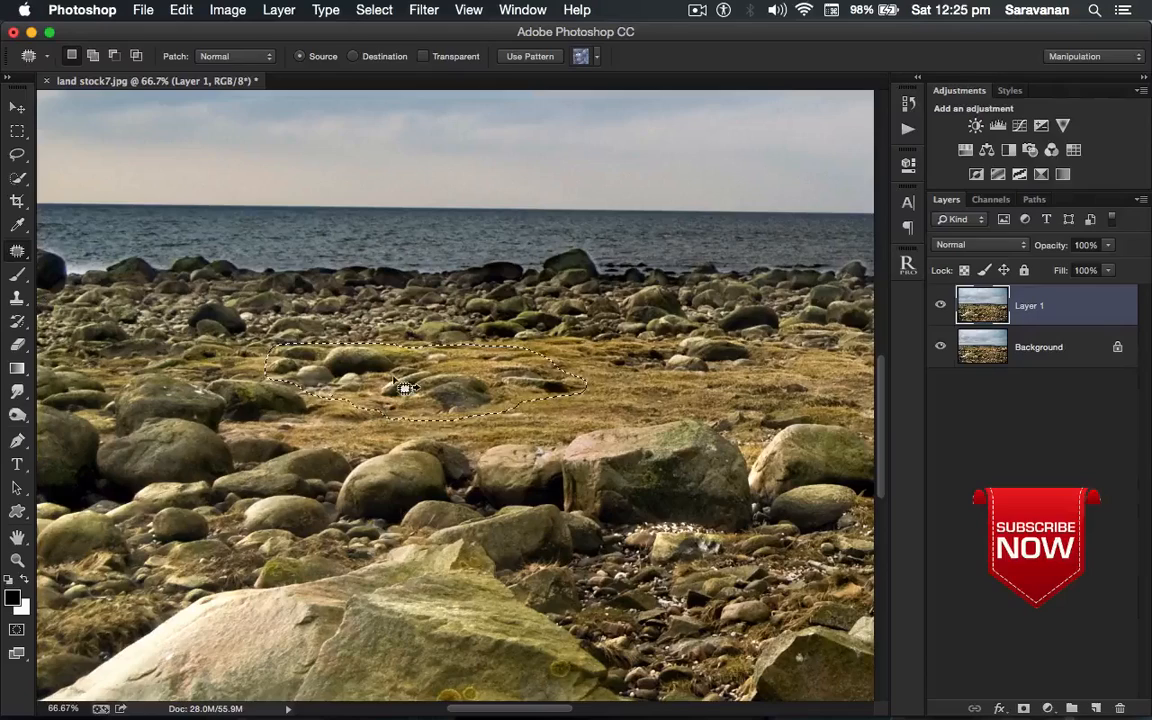
pyautogui.moveTo(368, 380); pyautogui.dragTo(652, 250)
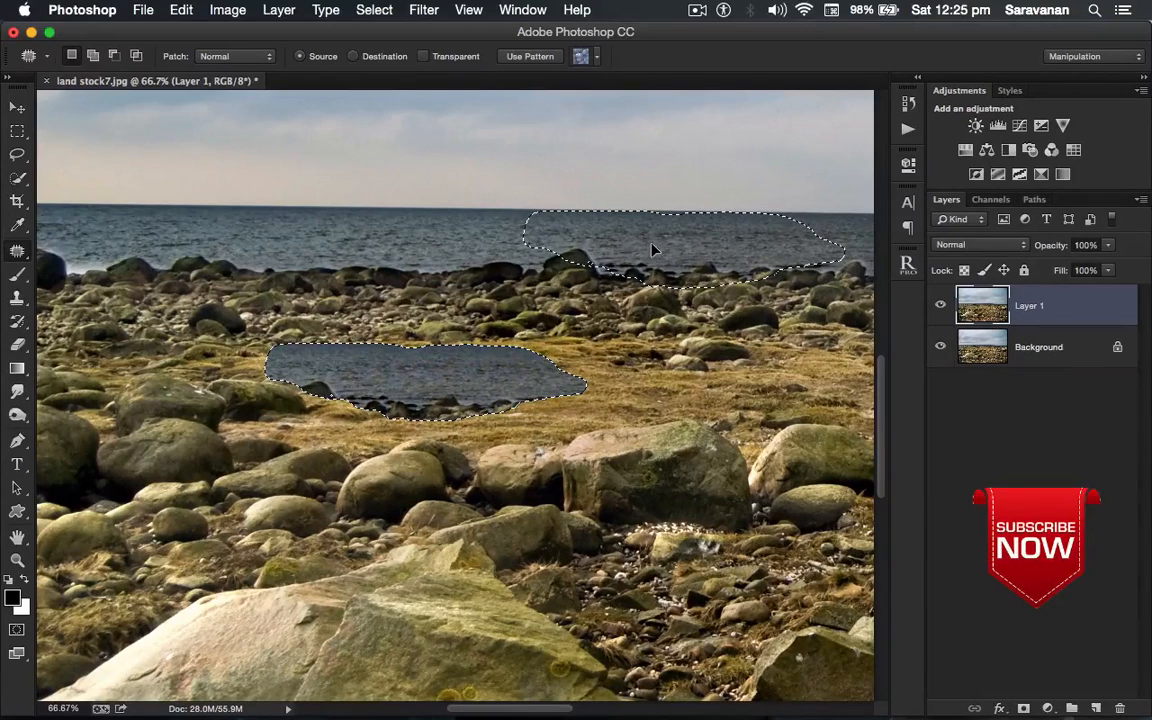
pyautogui.moveTo(652, 250); pyautogui.dragTo(653, 249)
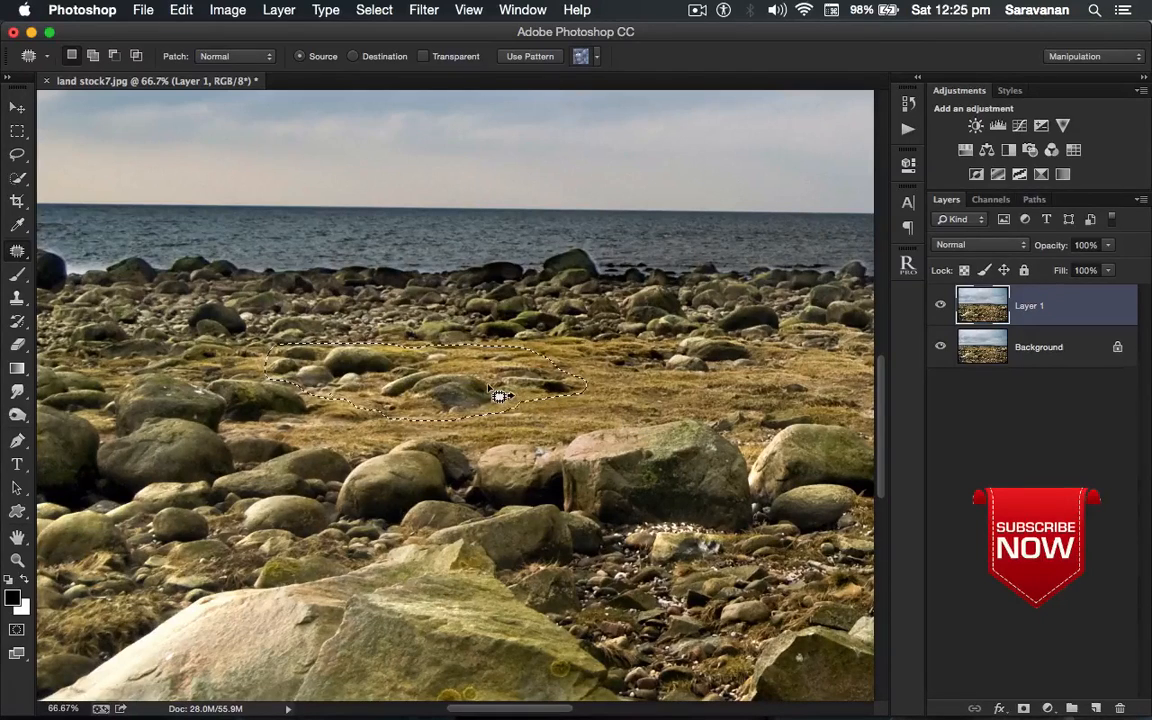
pyautogui.moveTo(498, 396); pyautogui.dragTo(379, 376)
pyautogui.press('super+d')
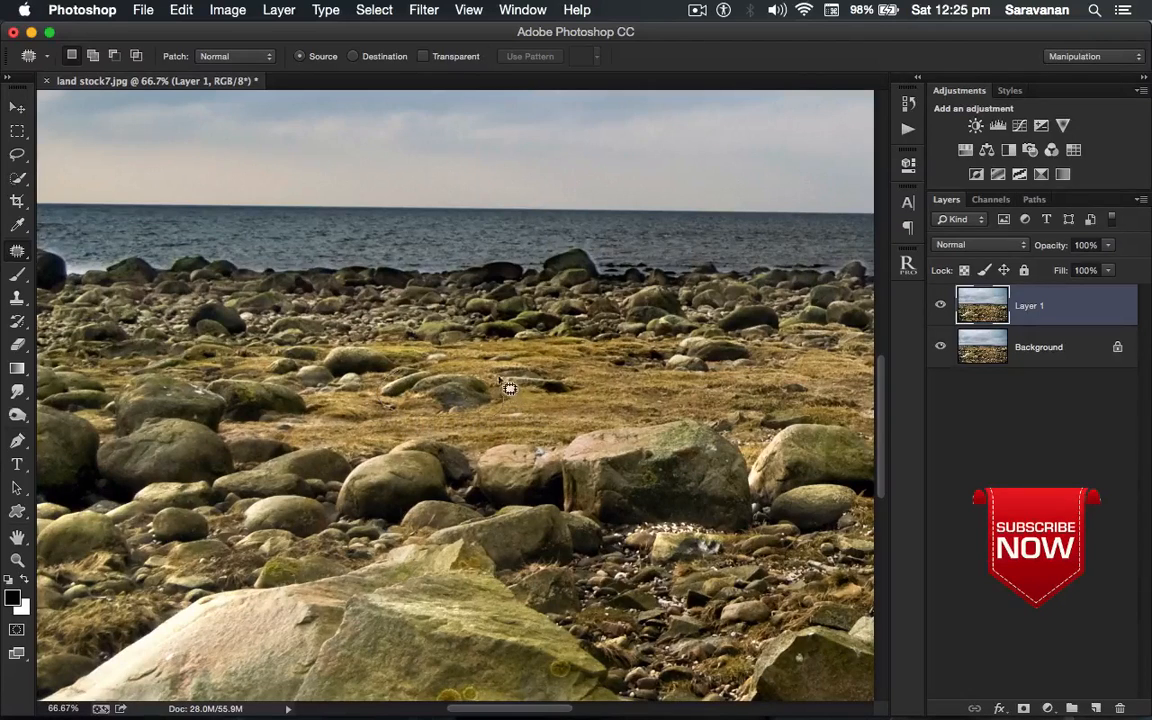
# - Patch the flat rocks in the middle of the grassy ground with clean grass and compare Layer 1 with the original
pyautogui.moveTo(509, 388)
pyautogui.mouseDown()
pyautogui.moveTo(470, 362)
pyautogui.moveTo(385, 380)
pyautogui.moveTo(454, 406)
pyautogui.moveTo(465, 391)
pyautogui.moveTo(582, 402)
pyautogui.mouseUp()
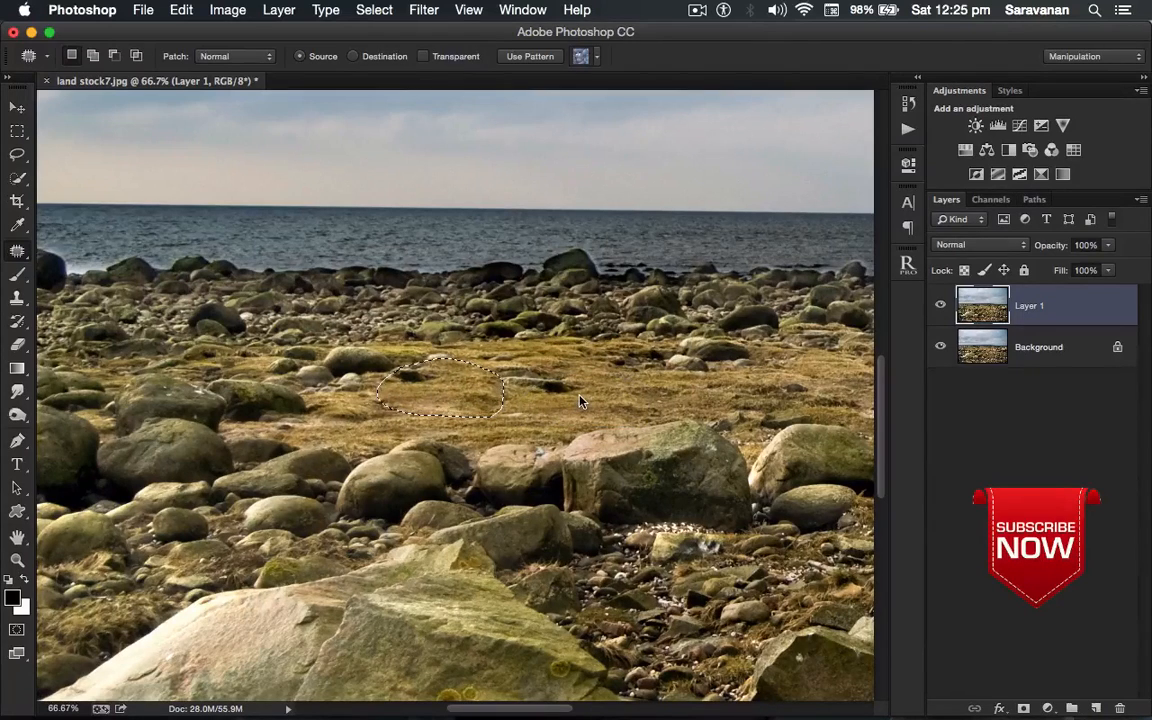
pyautogui.press('super+d')
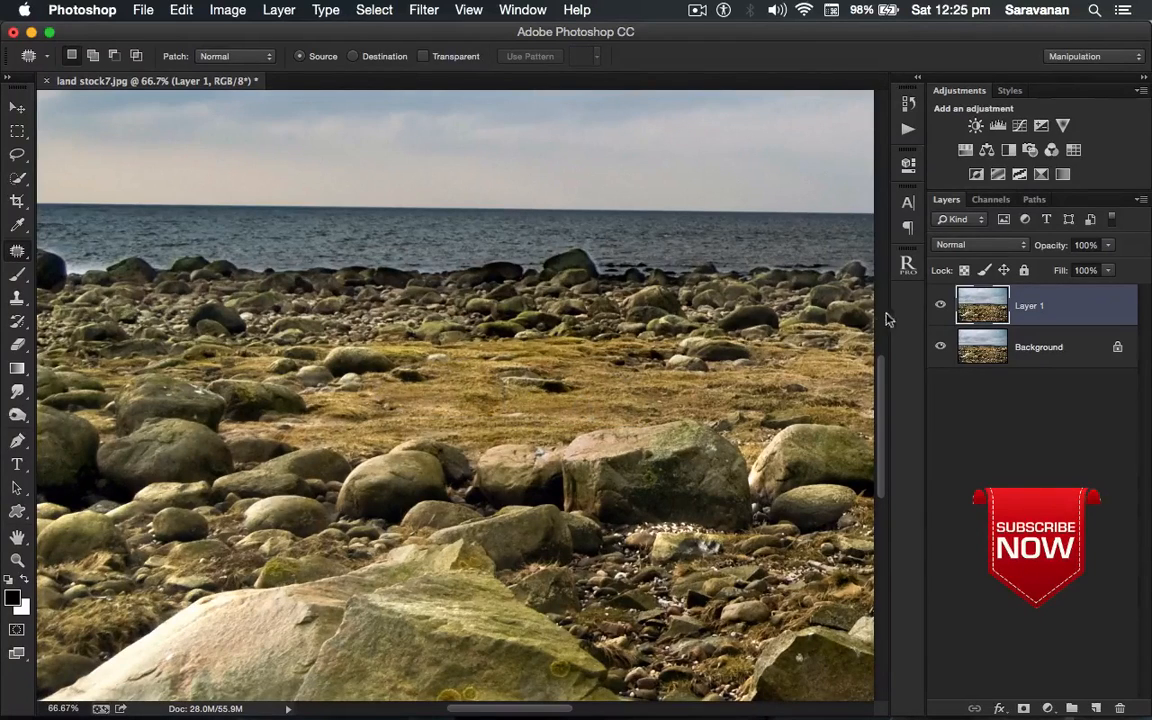
pyautogui.click(940, 306)
pyautogui.click(940, 306)
# - Outline the large boulders beside the pebbles and copy them onto the far-left shoreline with the Patch tool in Destination mode
pyautogui.moveTo(570, 473)
pyautogui.mouseDown()
pyautogui.moveTo(571, 512)
pyautogui.moveTo(599, 535)
pyautogui.moveTo(663, 545)
pyautogui.moveTo(882, 520)
pyautogui.moveTo(886, 466)
pyautogui.moveTo(867, 438)
pyautogui.moveTo(784, 440)
pyautogui.moveTo(774, 455)
pyautogui.moveTo(693, 427)
pyautogui.moveTo(645, 428)
pyautogui.moveTo(571, 452)
pyautogui.moveTo(560, 510)
pyautogui.mouseUp()
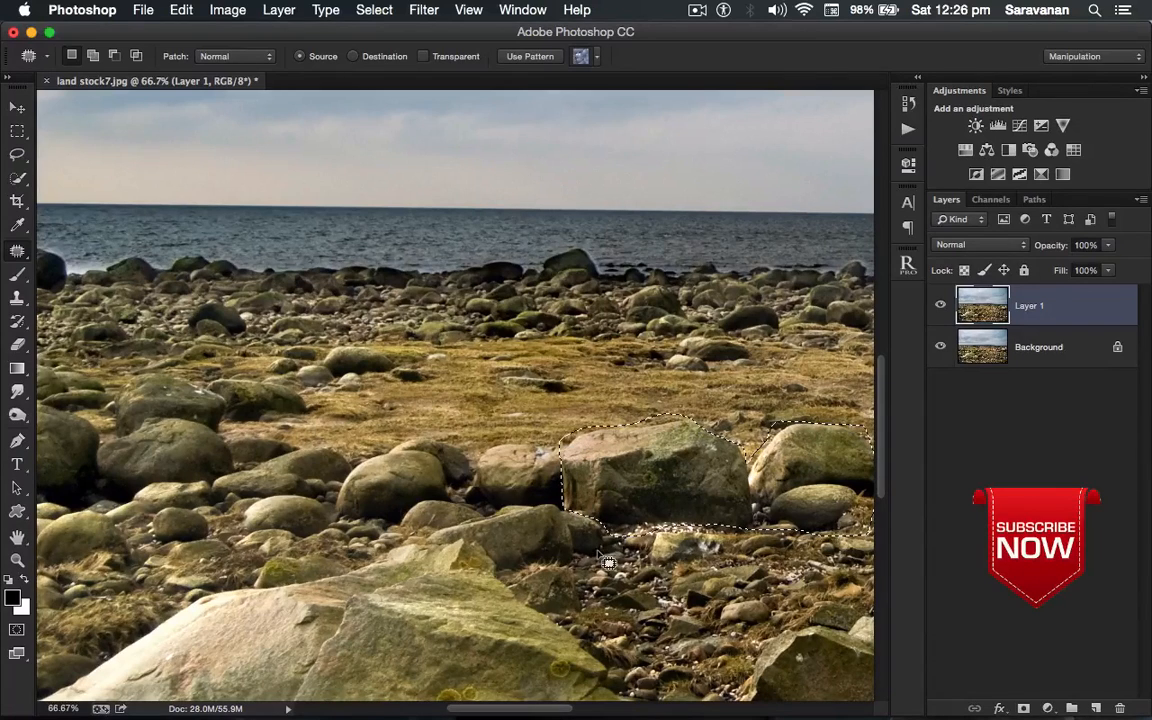
pyautogui.click(353, 57)
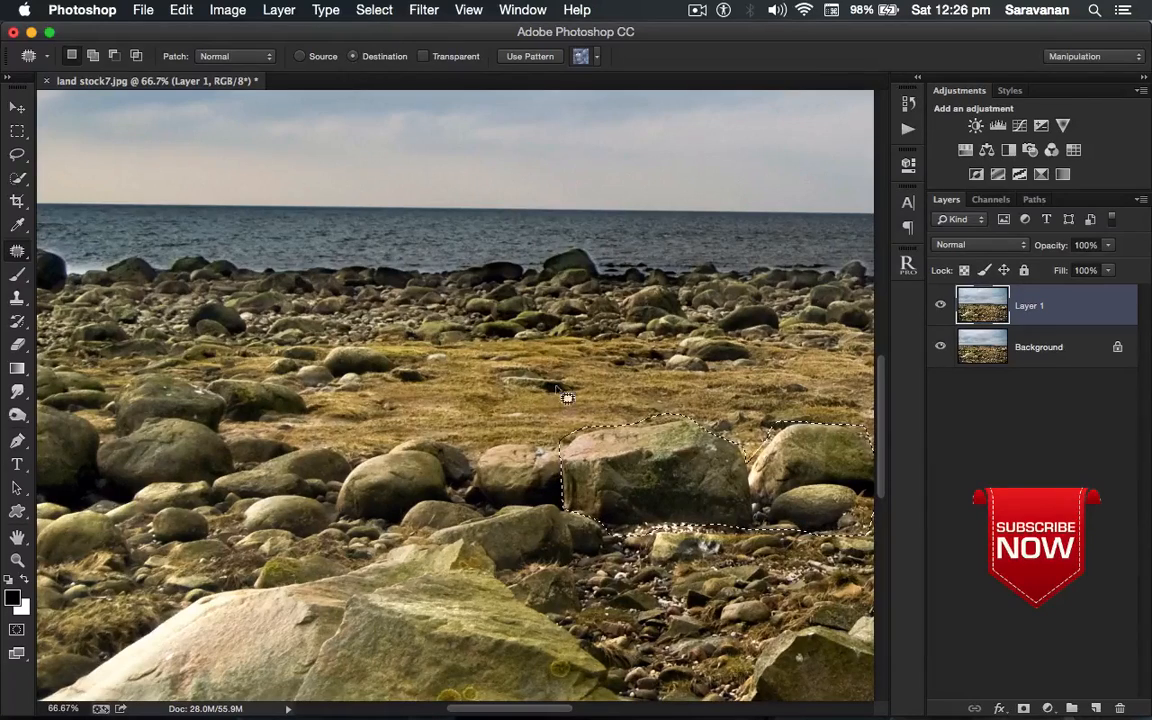
pyautogui.moveTo(688, 458); pyautogui.dragTo(153, 300)
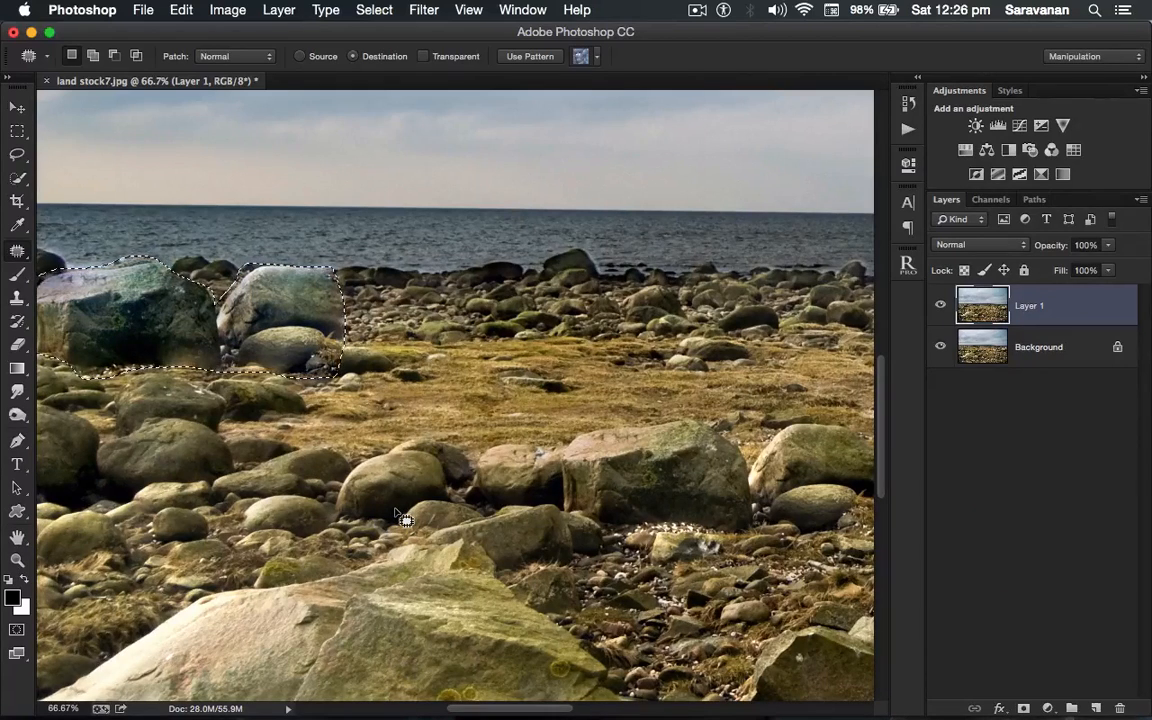
pyautogui.hotkey('ctrl', 'd')
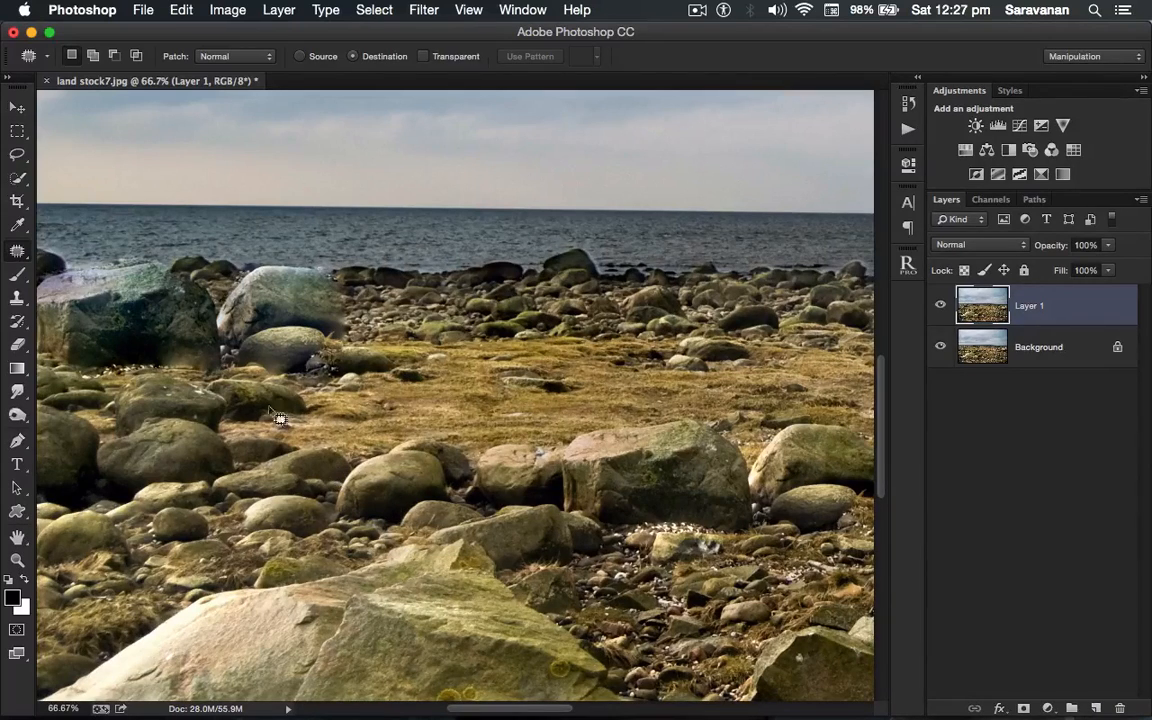
# - Activate the Spot Healing Brush tool
pyautogui.click(17, 107)
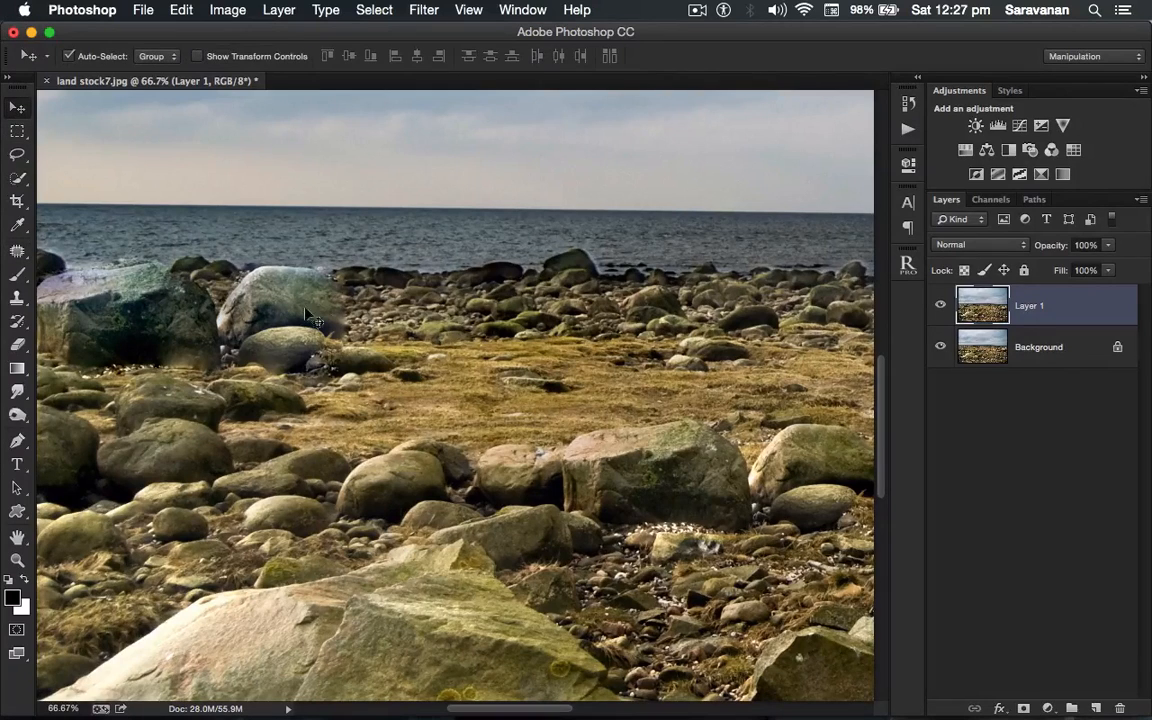
pyautogui.click(20, 252)
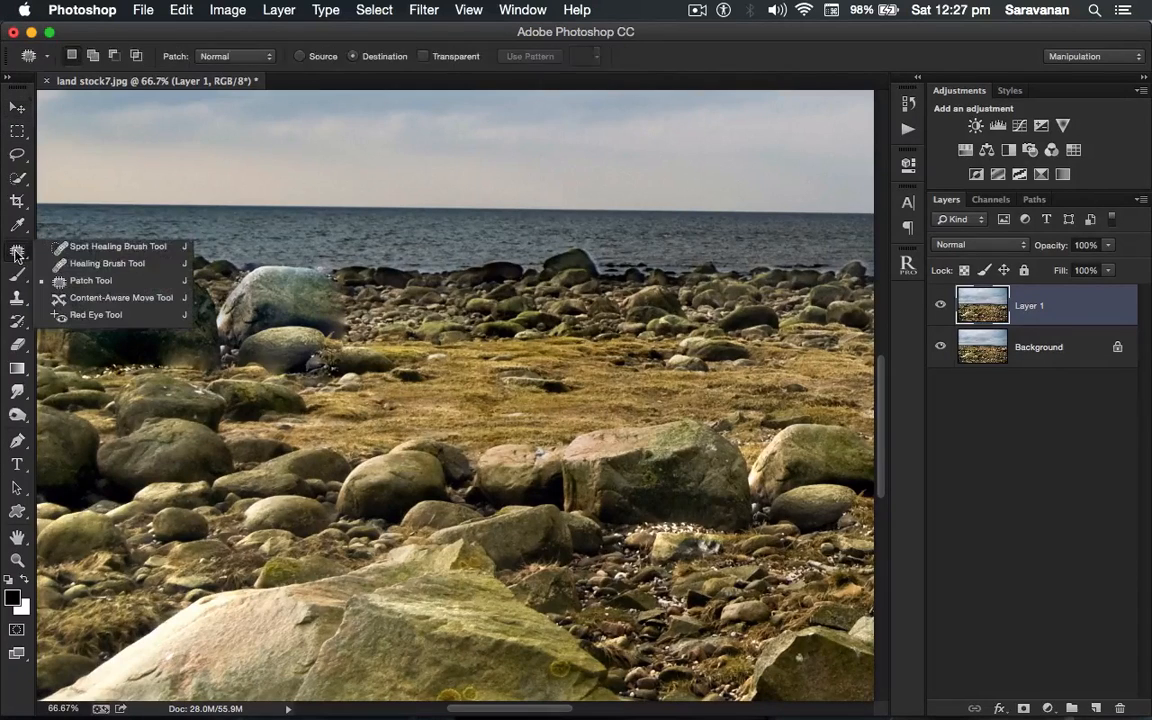
pyautogui.click(118, 247)
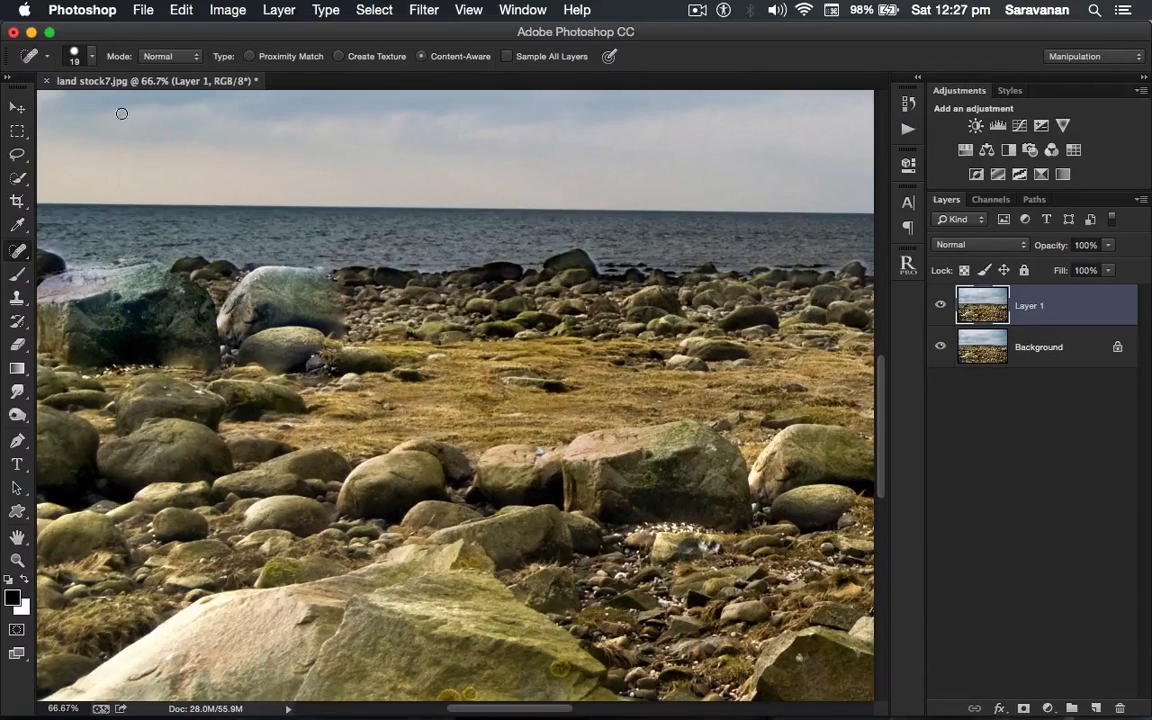
# - Close land stock7.jpg without saving its changes and switch to Finder
pyautogui.press('super+w')
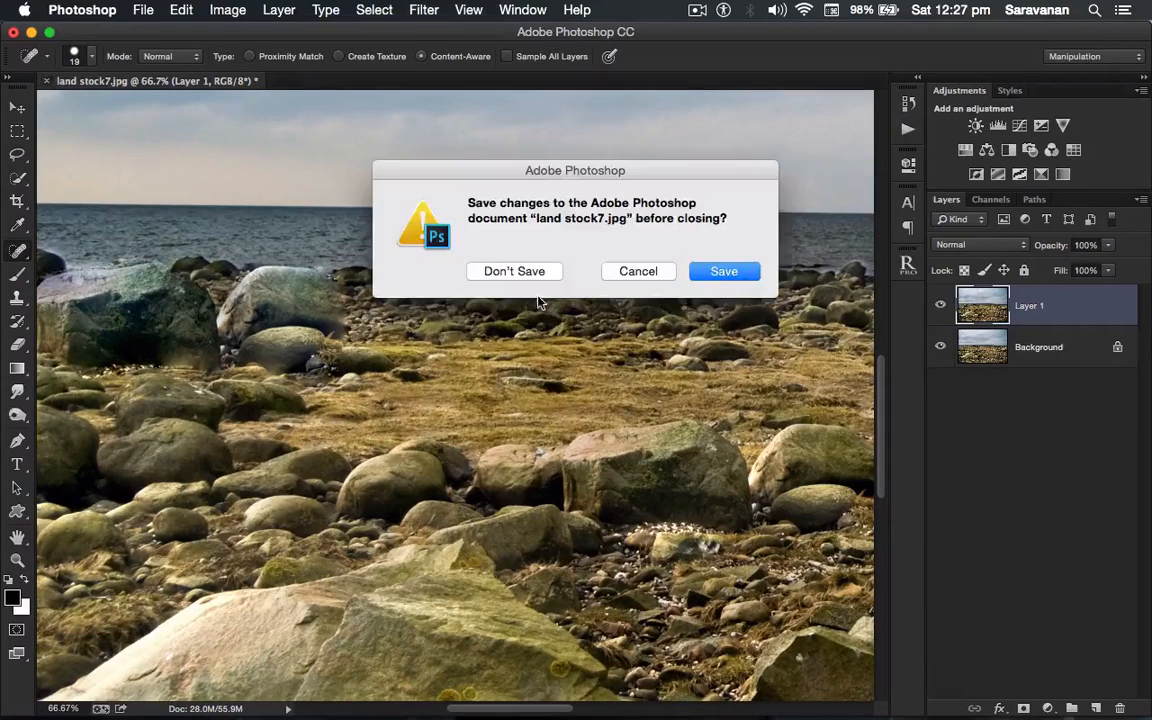
pyautogui.click(537, 280)
pyautogui.press('super+h')
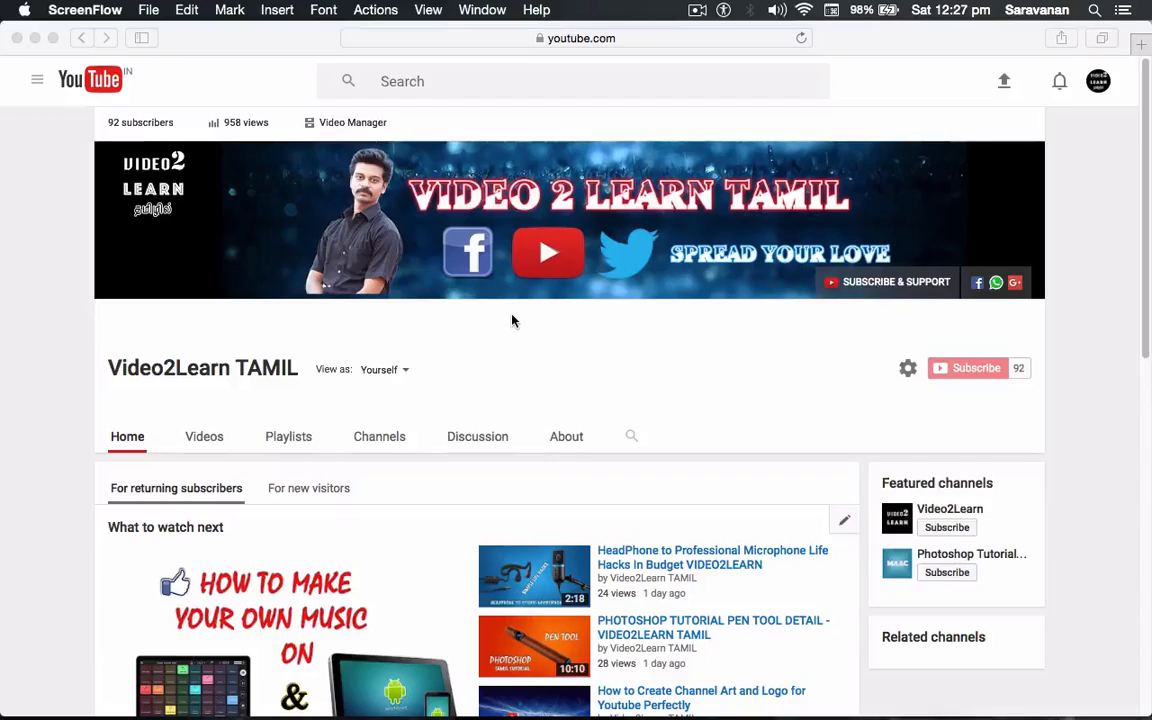
pyautogui.moveTo(150, 702)
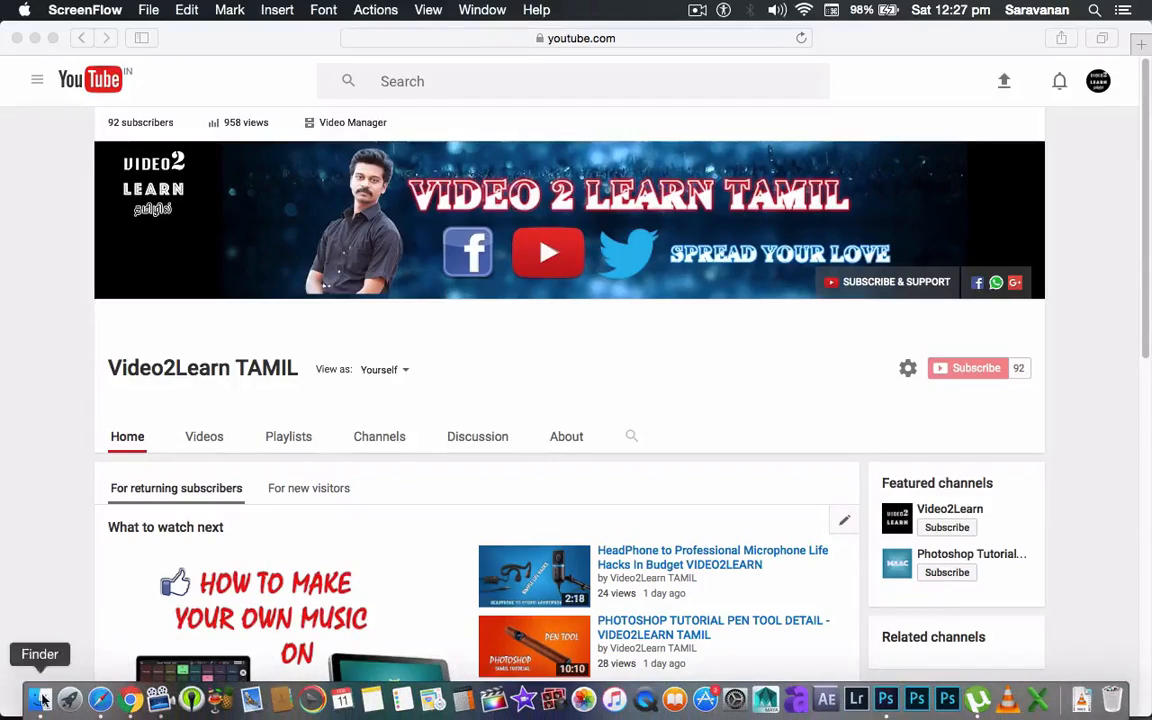
pyautogui.click(40, 699)
# - Browse the Photoshoot folder and preview portraits from IMG_1845.JPG to IMG_1848.JPG and the outdoor shots in the rows above
pyautogui.scroll(-10, 571, 432)
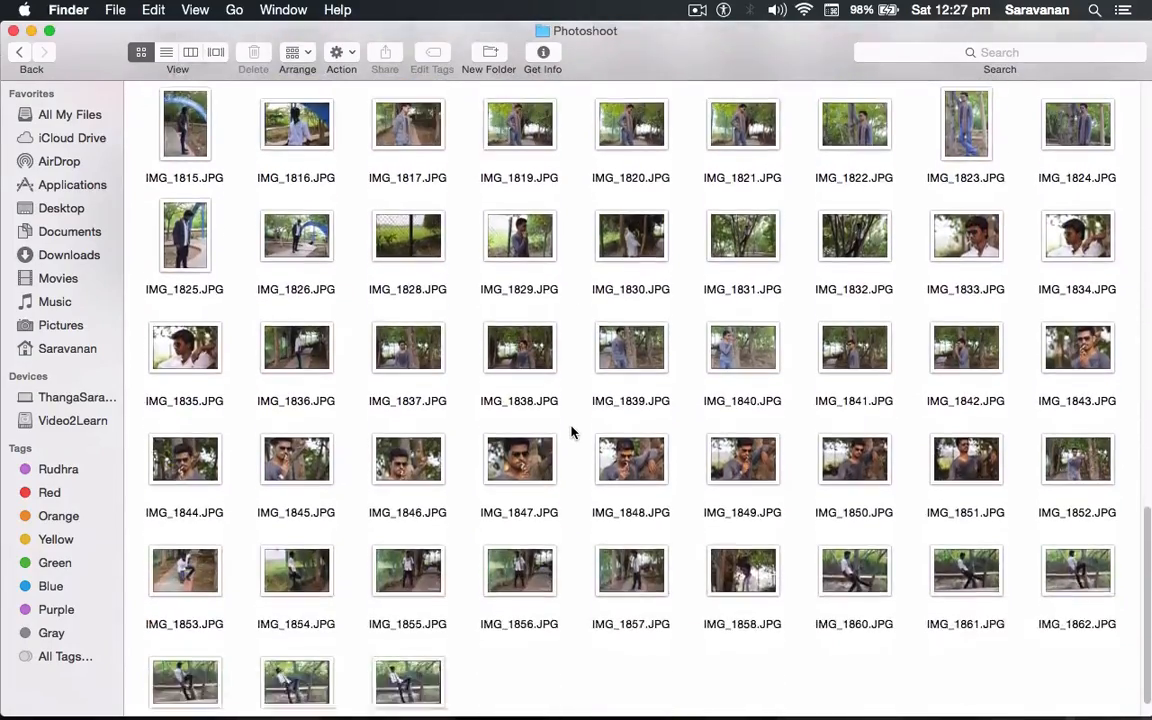
pyautogui.scroll(5, 573, 432)
pyautogui.click(384, 314)
pyautogui.scroll(8, 553, 395)
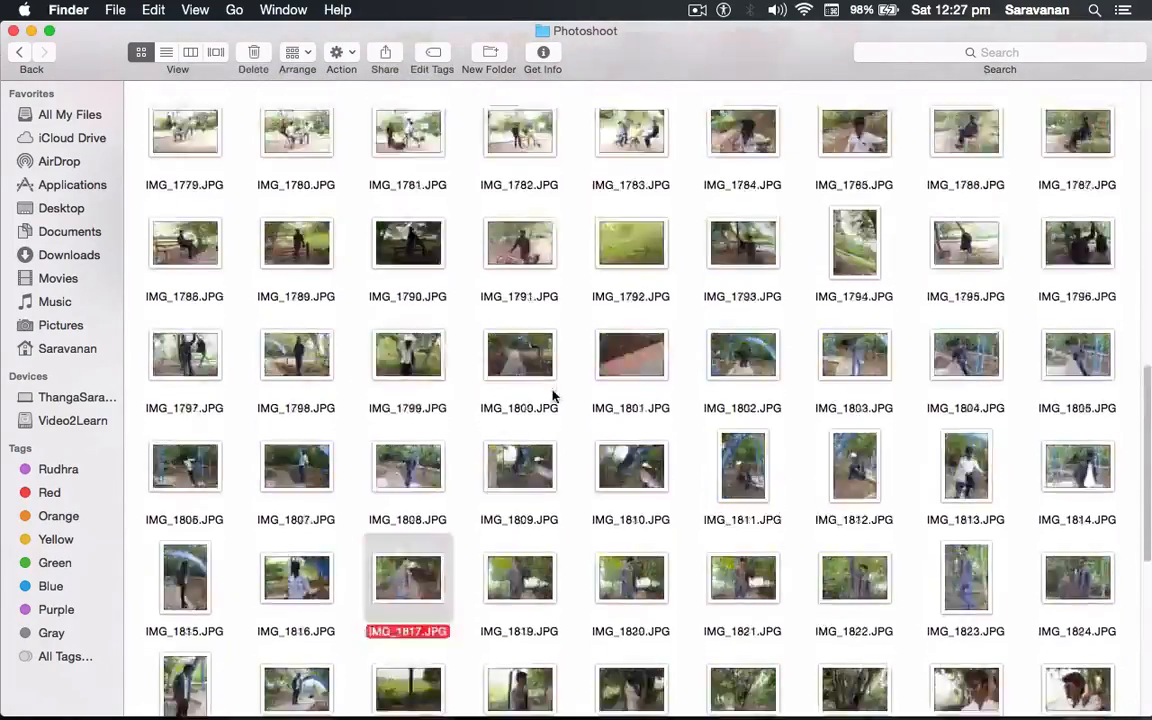
pyautogui.scroll(-10, 553, 395)
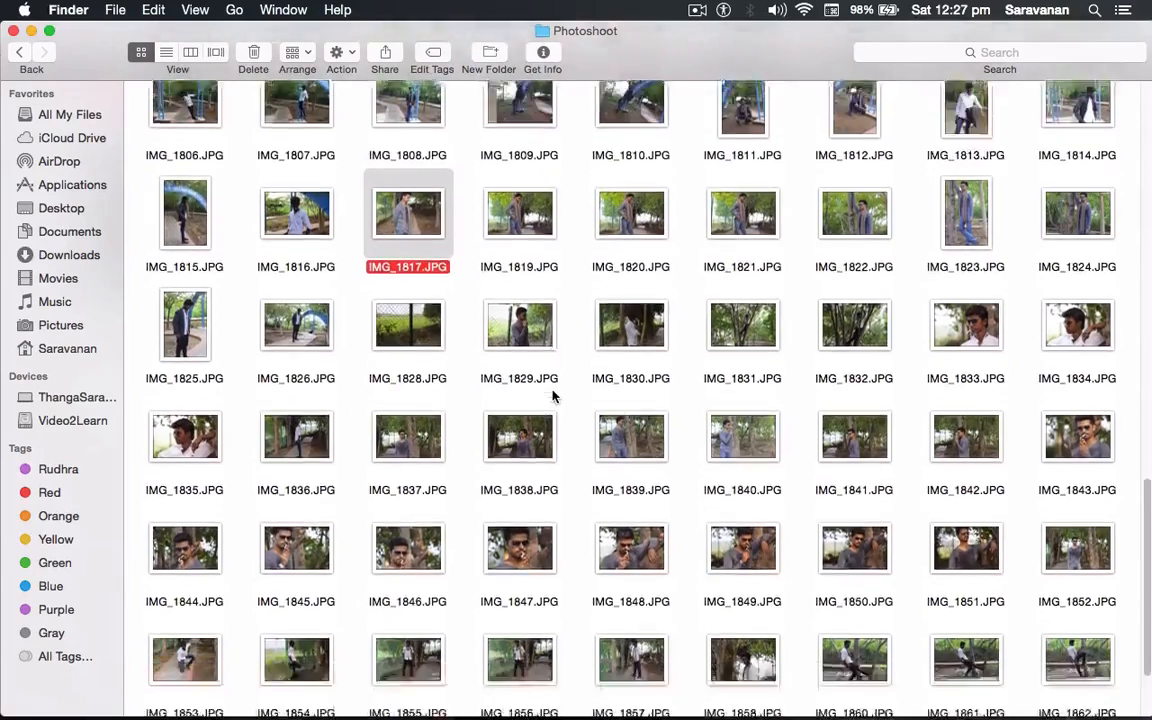
pyautogui.scroll(-3, 550, 395)
pyautogui.click(300, 428)
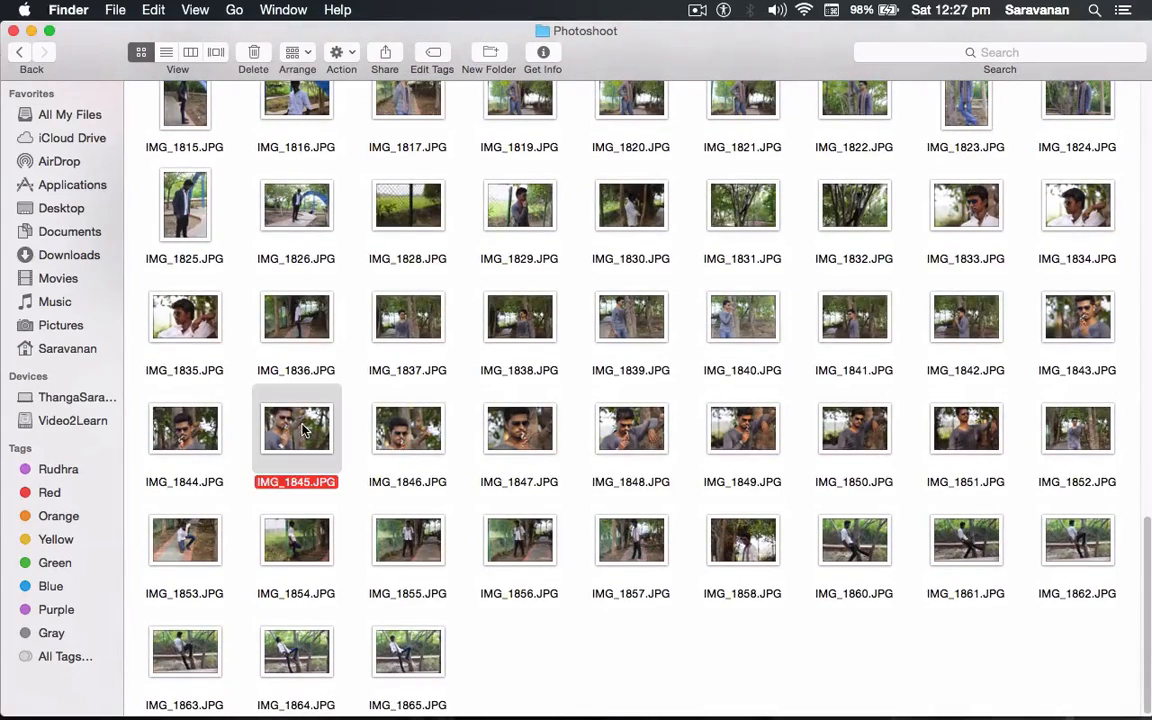
pyautogui.press('space')
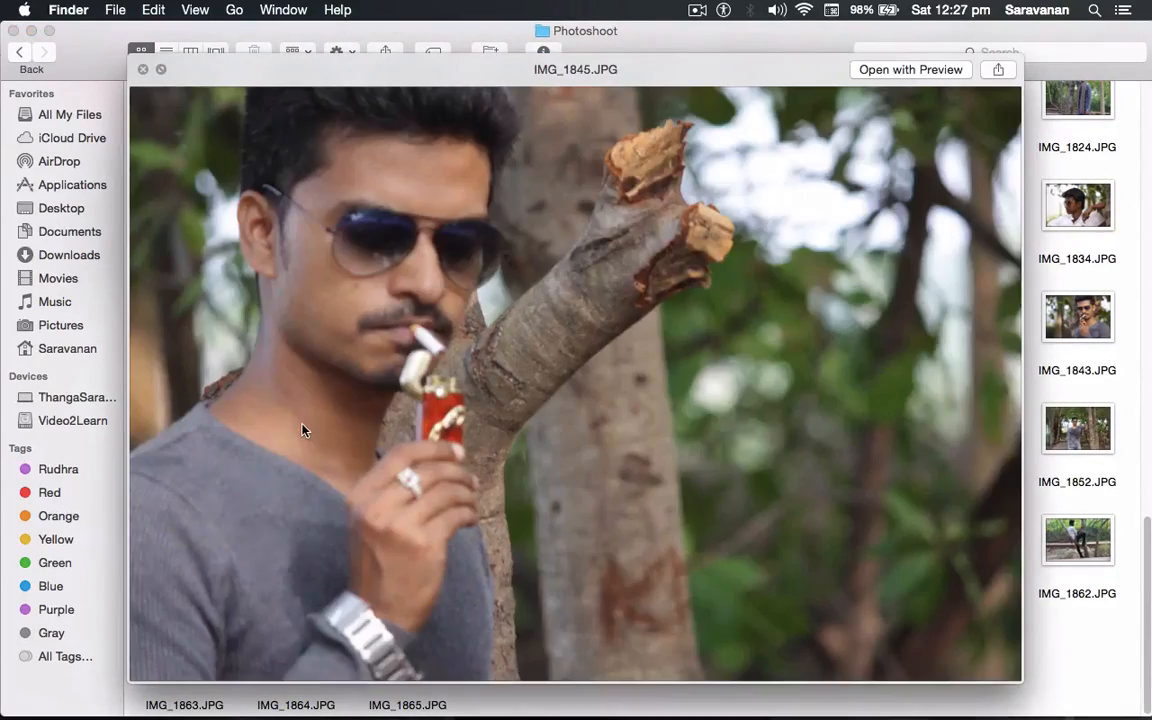
pyautogui.press('Right')
pyautogui.press('Right')
pyautogui.press('Right')
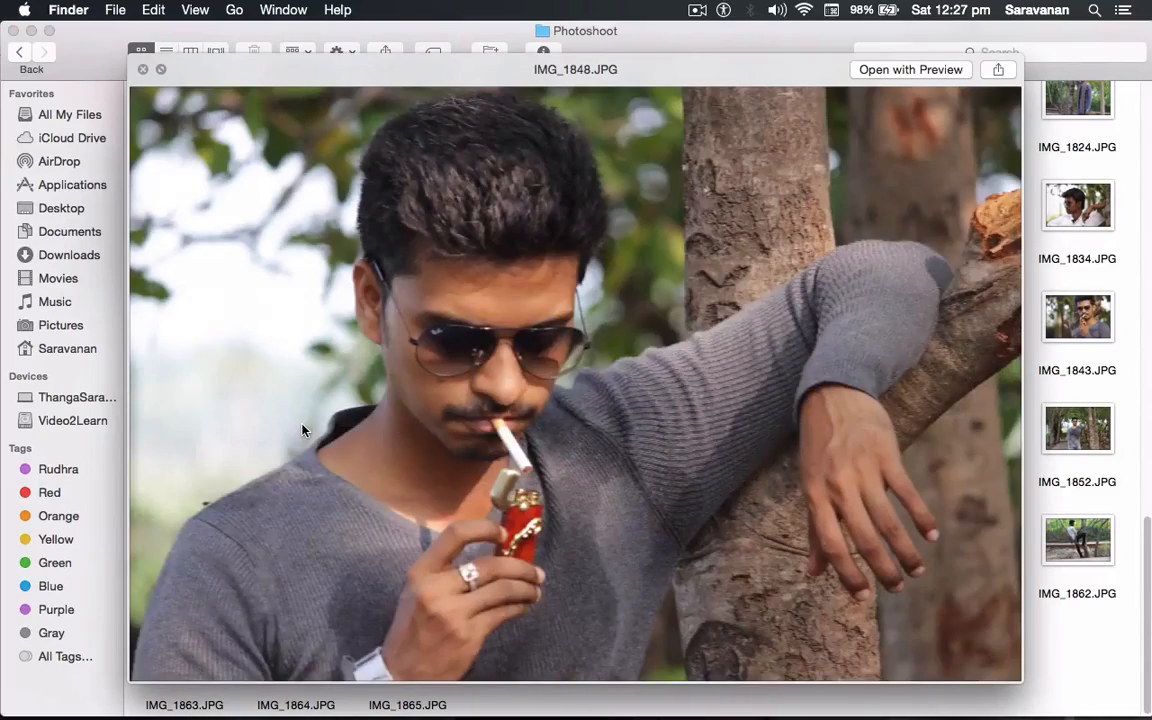
pyautogui.press('Right')
pyautogui.press('Up')
pyautogui.press('Up')
pyautogui.press('Up')
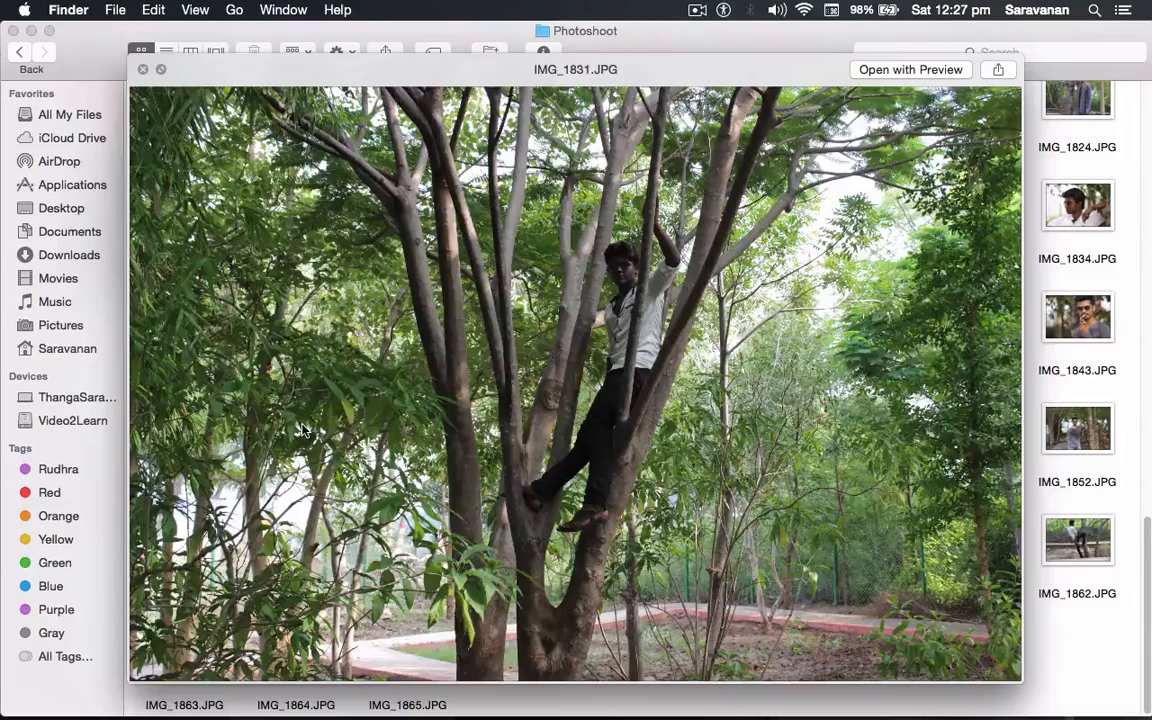
pyautogui.press('Left')
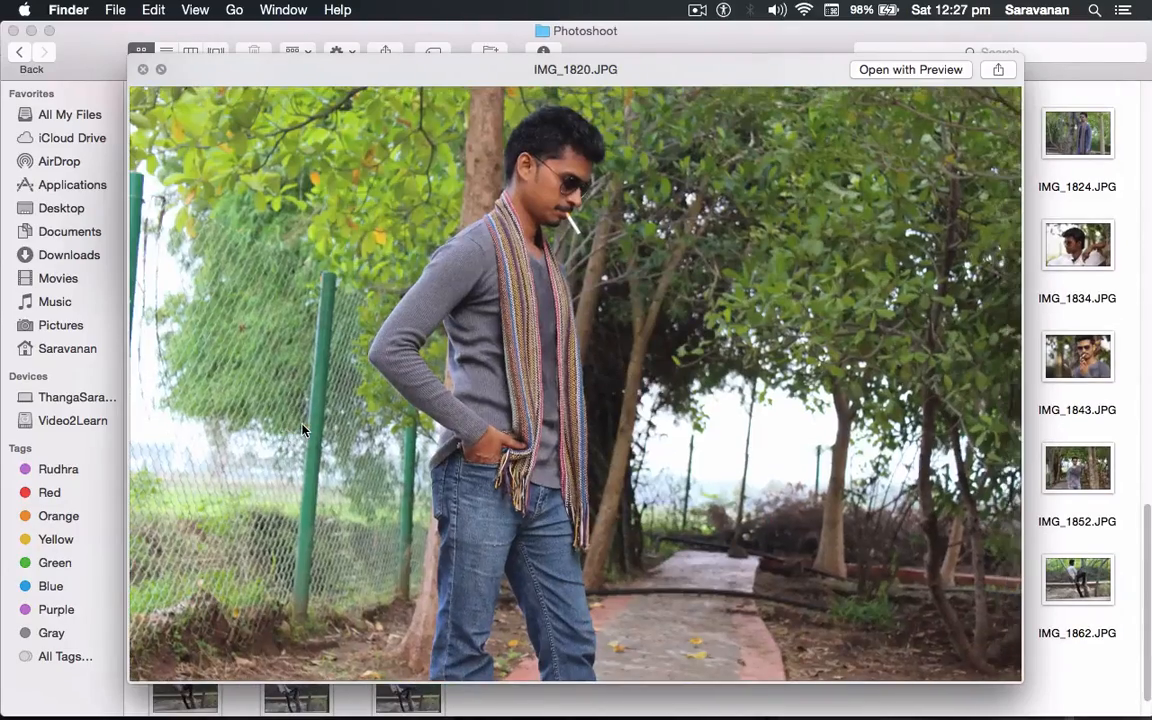
pyautogui.press('Left')
# - Check the full-length park photos around IMG_1800.JPG to IMG_1804.JPG, previewing individual shots
pyautogui.press('space')
pyautogui.press('Up')
pyautogui.press('Up')
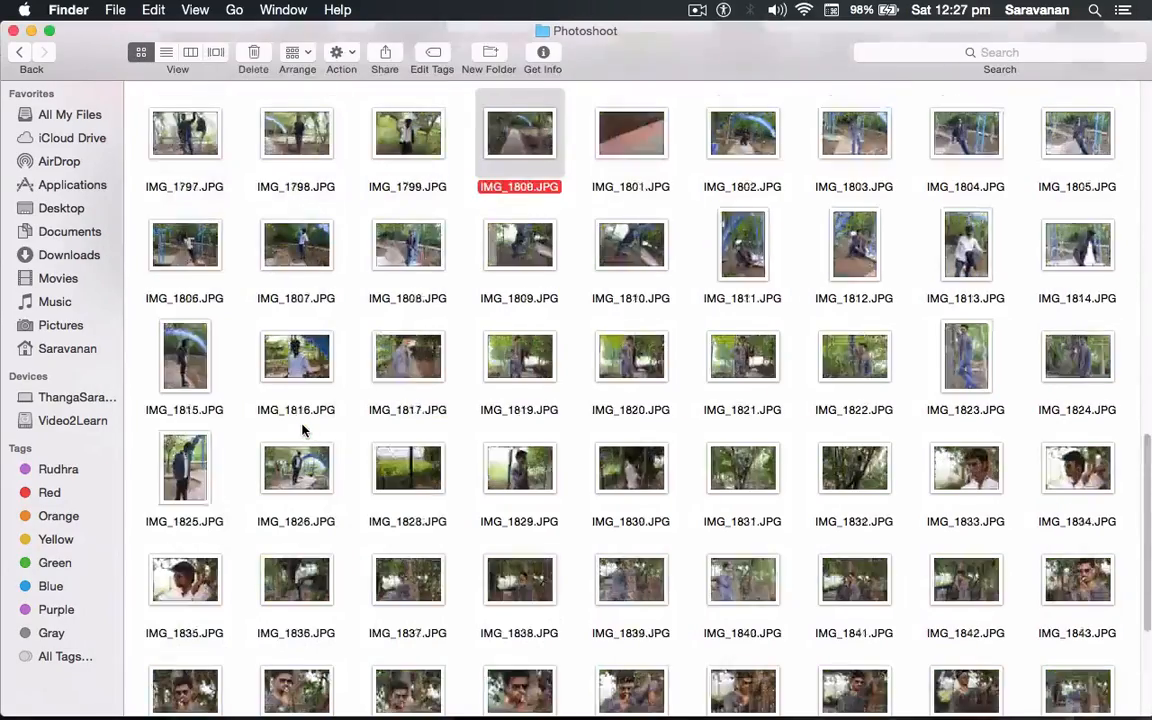
pyautogui.press('Right')
pyautogui.press('space')
pyautogui.press('Right')
pyautogui.press('Right')
pyautogui.press('space')
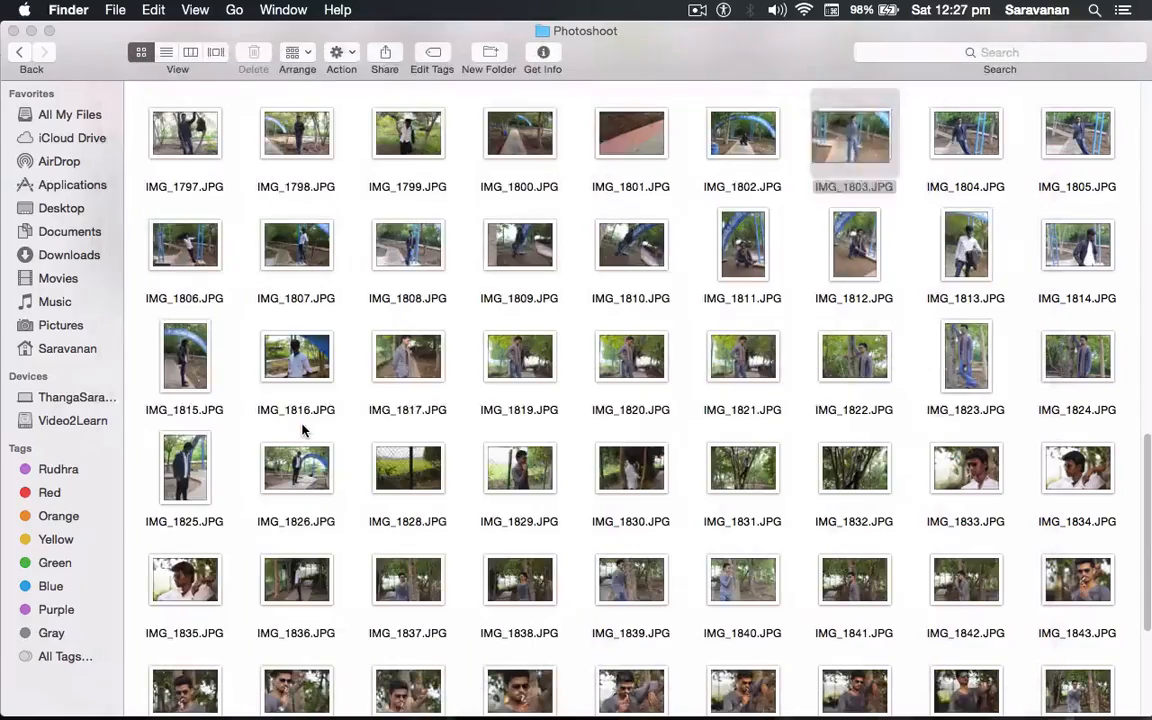
pyautogui.press('Right')
pyautogui.press('Up')
pyautogui.press('Right')
pyautogui.press('Left')
pyautogui.press('Down')
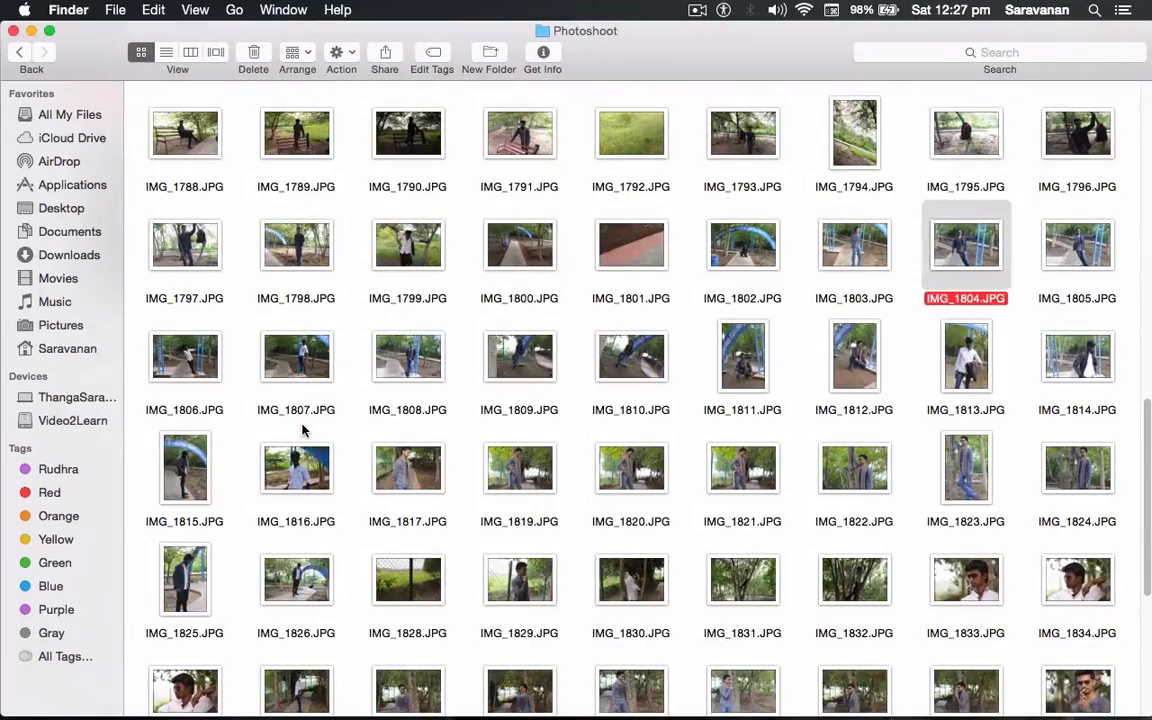
pyautogui.press('space')
pyautogui.press('space')
# - Look over the earlier Photoshoot thumbnails and open the Video2Learn drive
pyautogui.scroll(4, 306, 432)
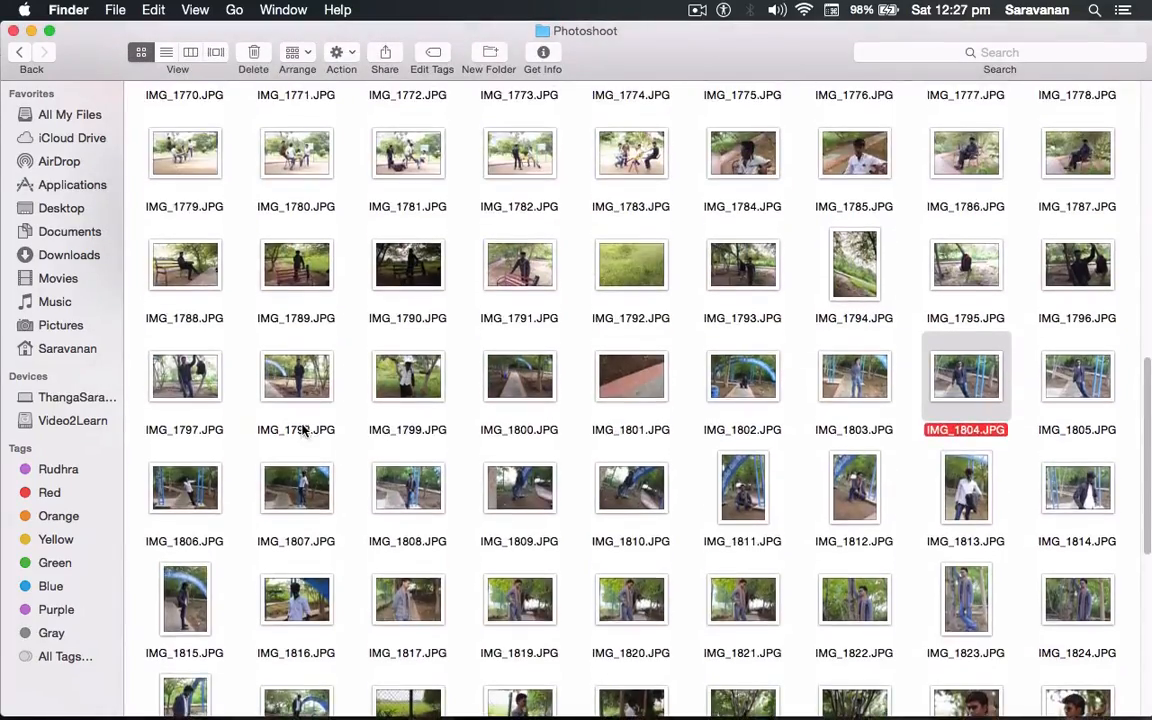
pyautogui.scroll(4, 368, 468)
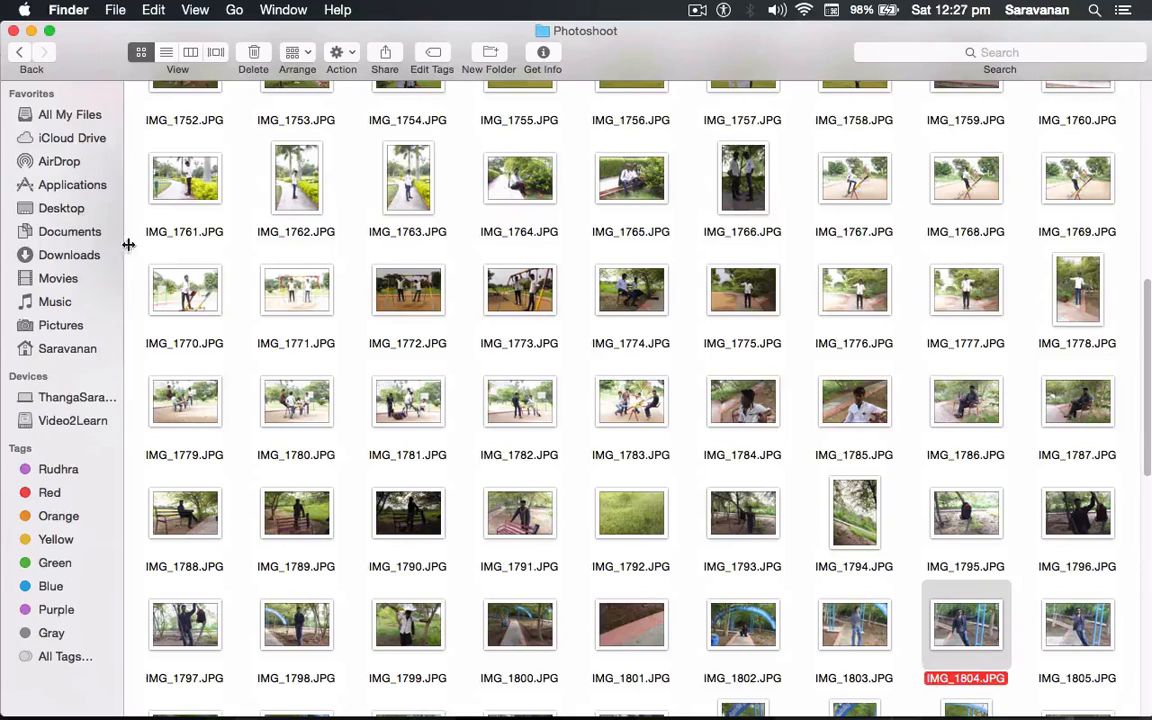
pyautogui.click(80, 420)
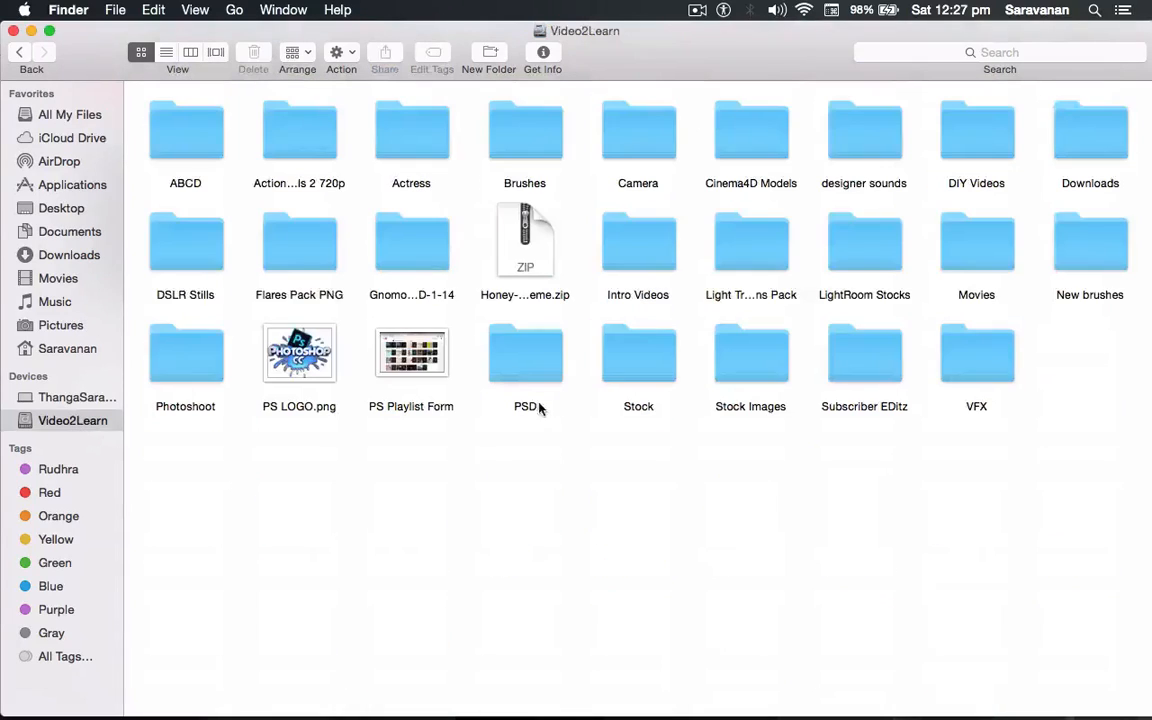
# - Open the Stock Images folder, shrink its window to uncover Photoshop, and minimize the browser window behind it
pyautogui.doubleClick(732, 361)
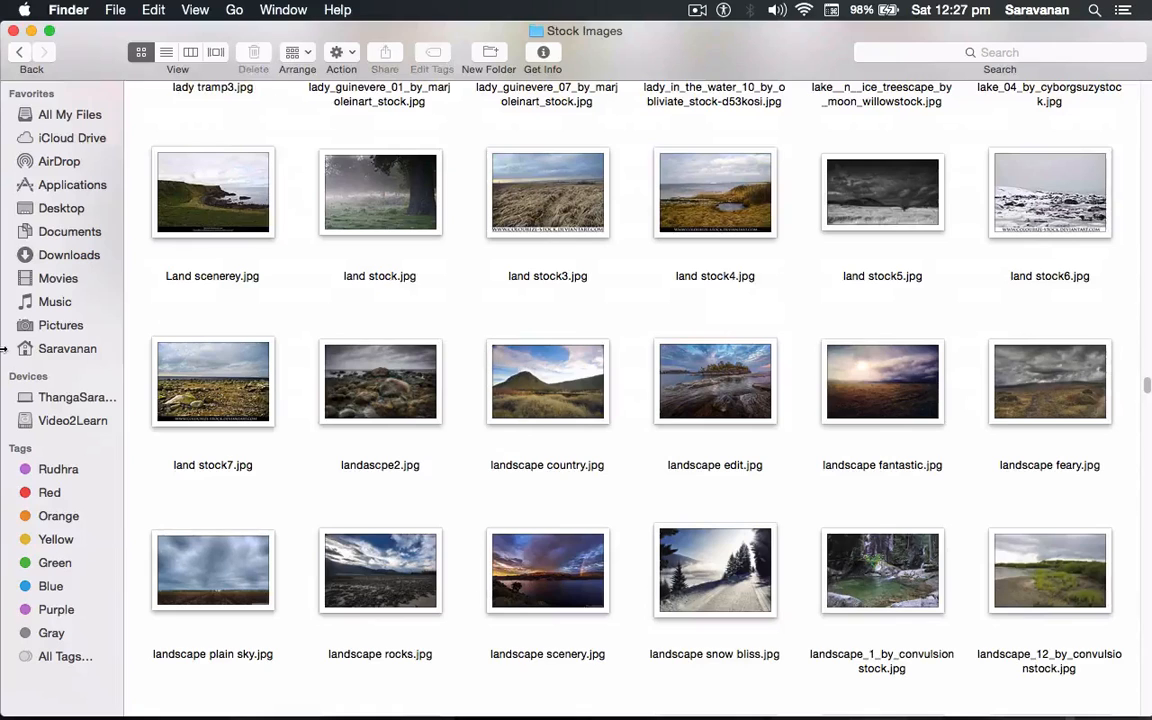
pyautogui.moveTo(4, 348); pyautogui.dragTo(518, 372)
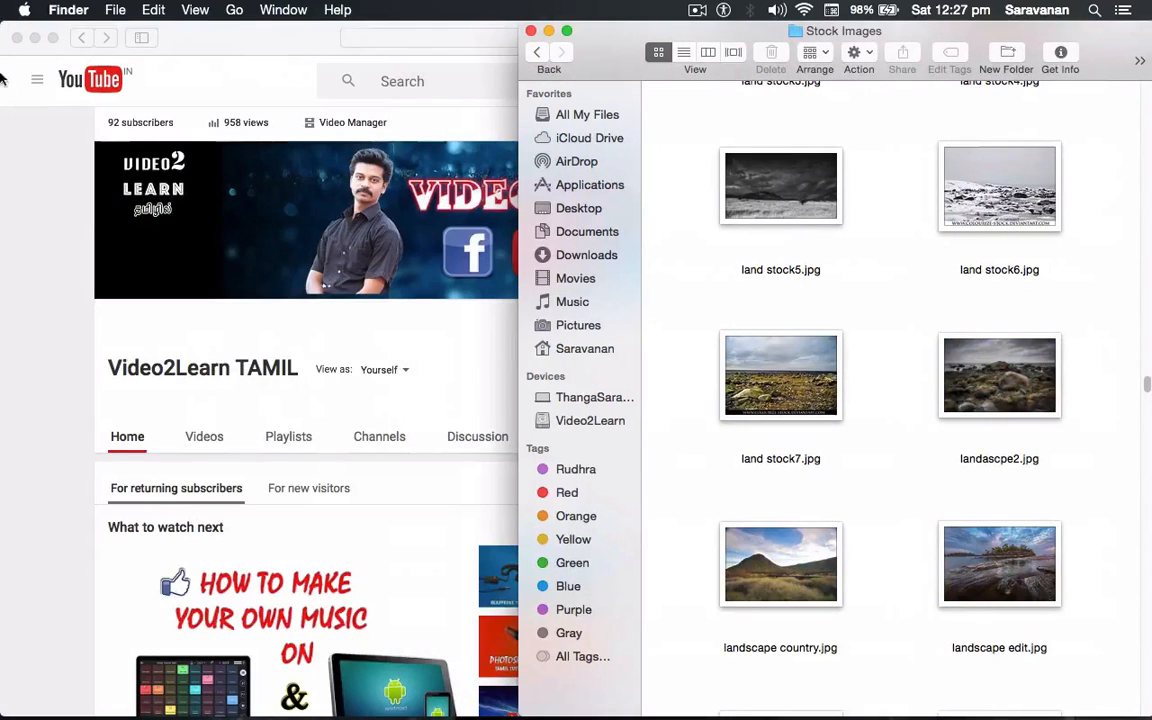
pyautogui.click(35, 38)
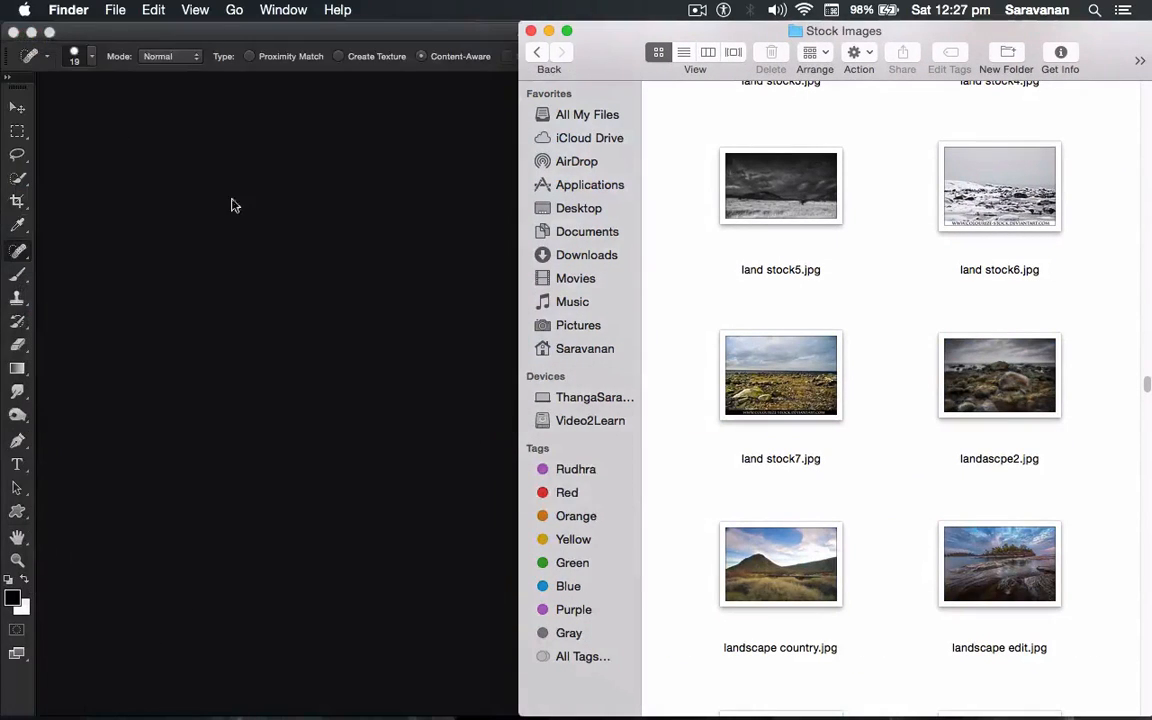
# - Find Deepa-Sannidhi-in-Enakkul-Oruvan-Movie-_4_1.jpg in the Pictures folder and open it in Photoshop
pyautogui.scroll(-5, 805, 455)
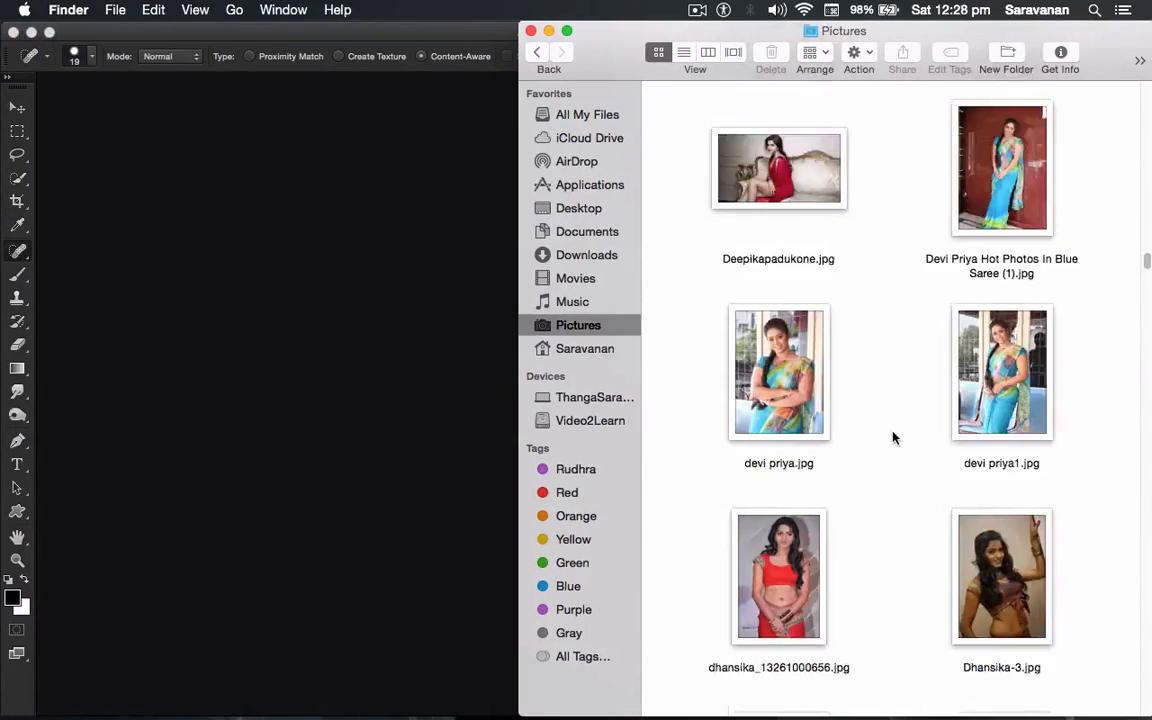
pyautogui.scroll(-15, 893, 437)
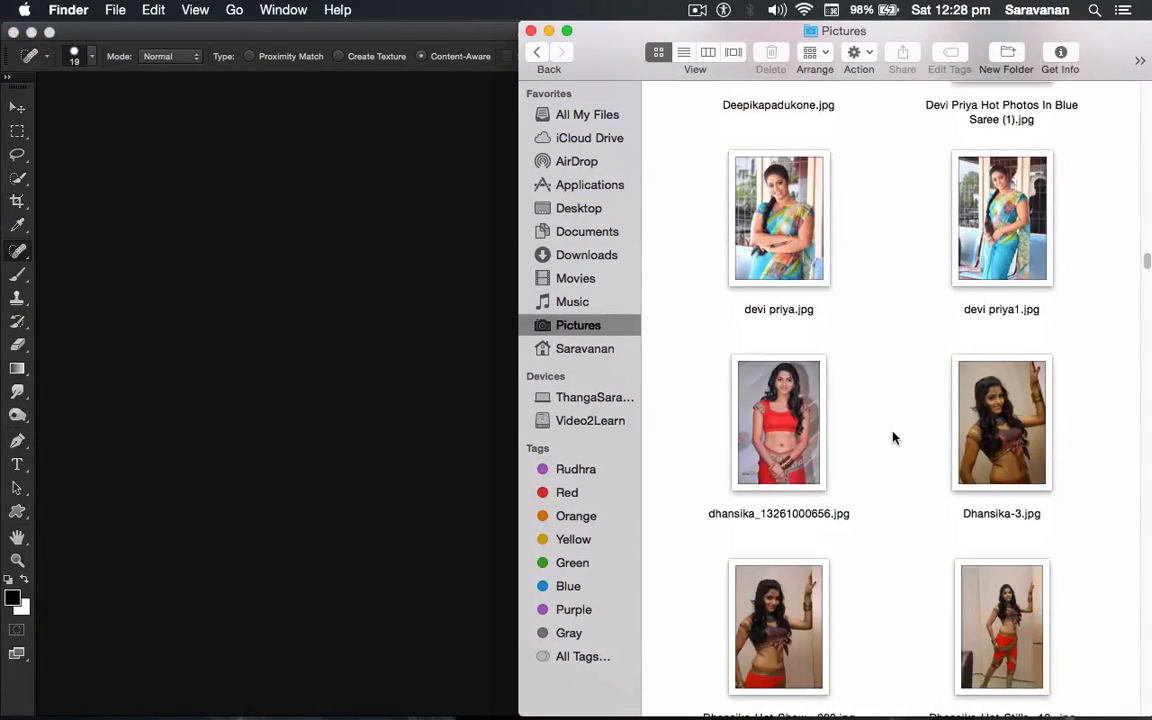
pyautogui.scroll(15, 893, 437)
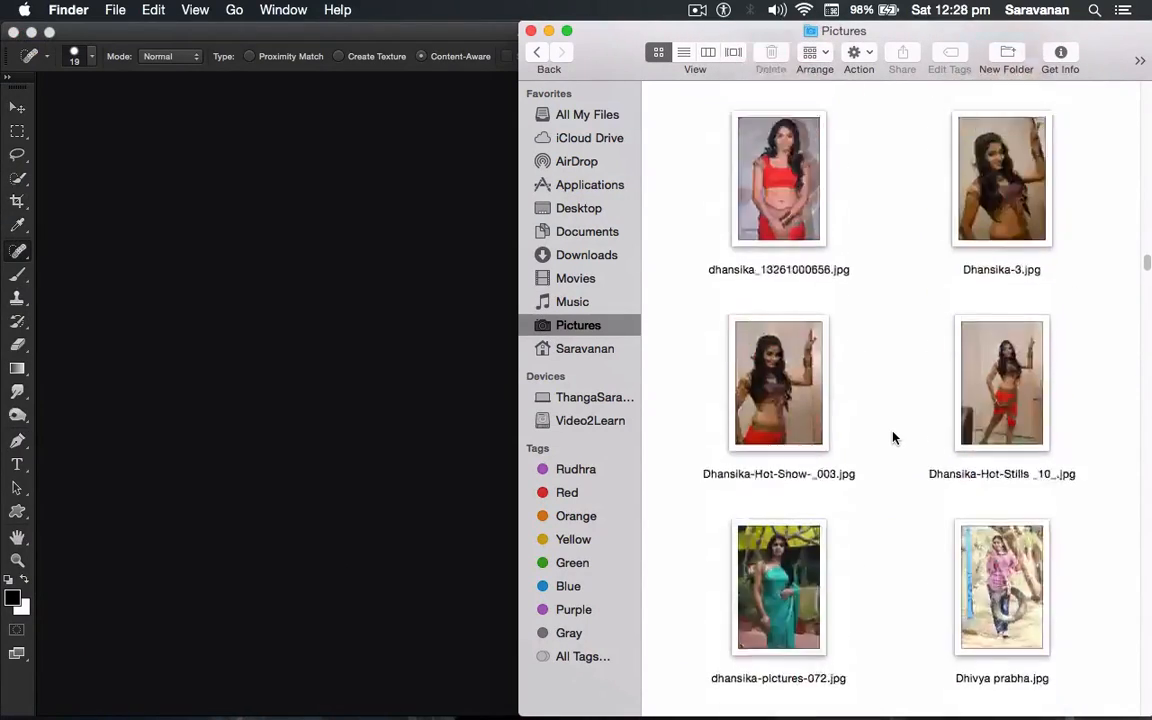
pyautogui.scroll(8, 893, 437)
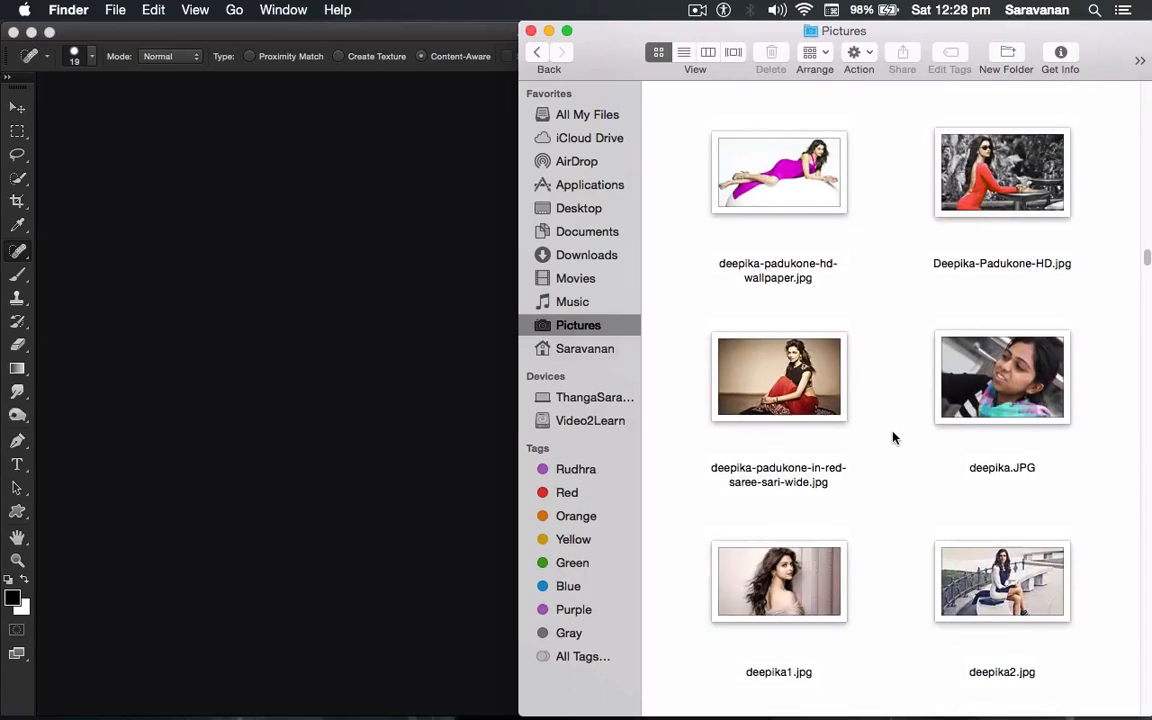
pyautogui.scroll(10, 893, 437)
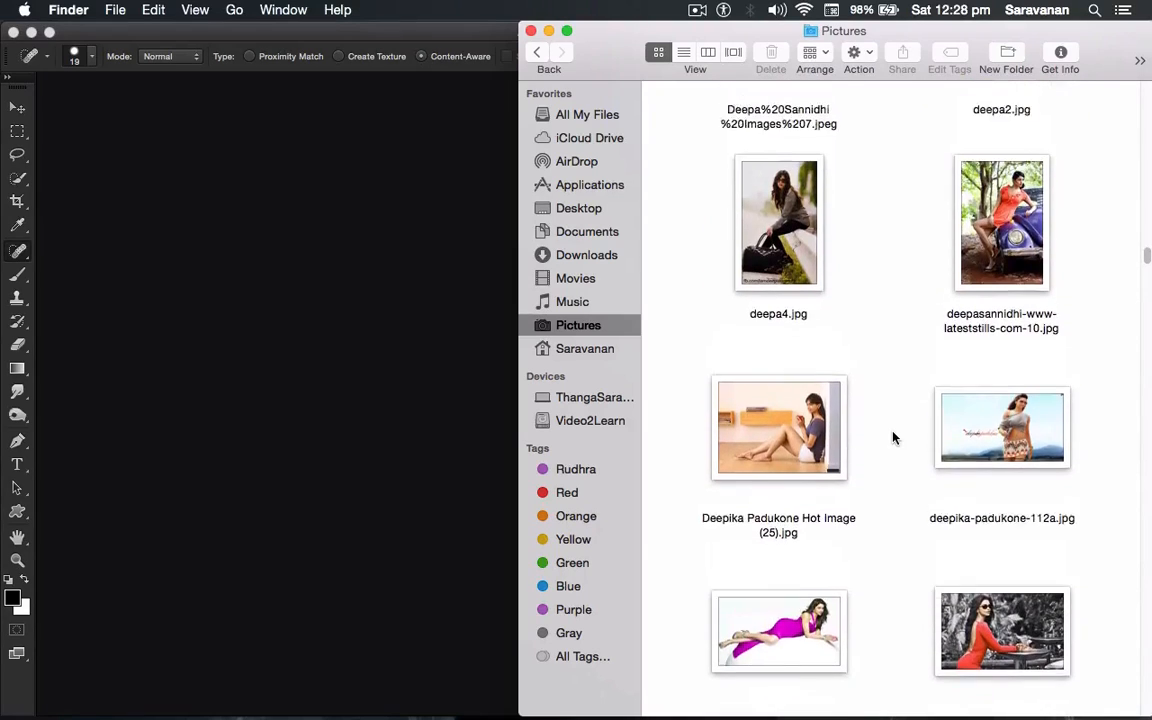
pyautogui.scroll(7, 893, 437)
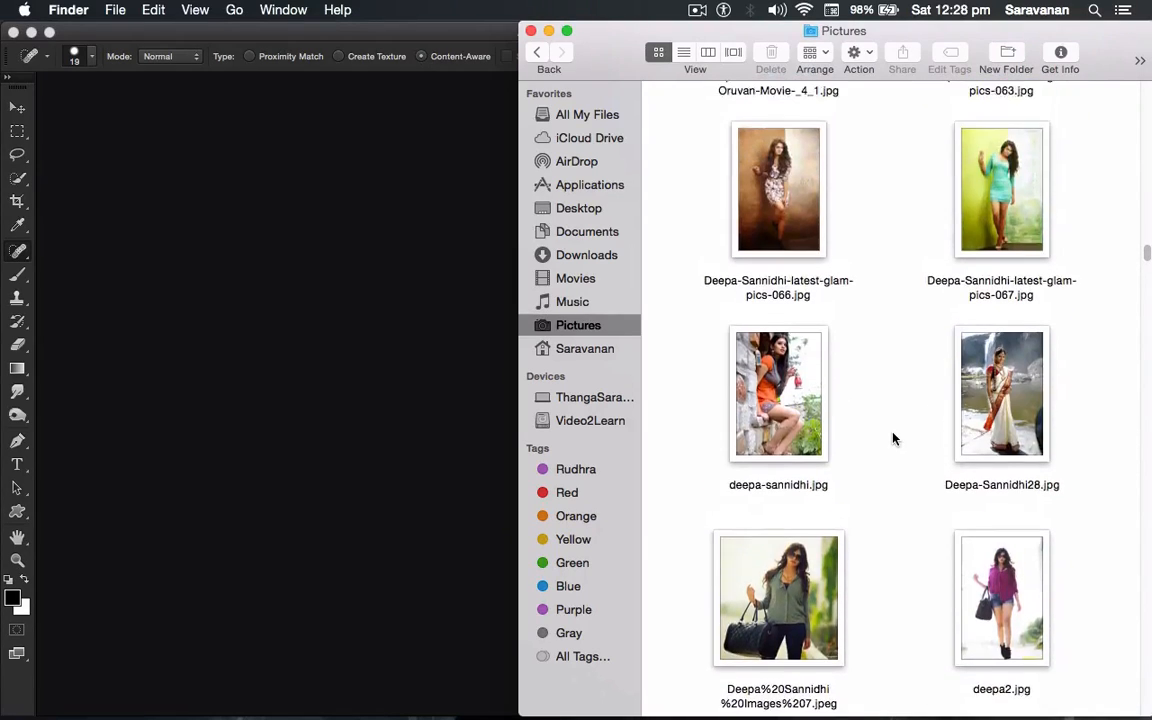
pyautogui.scroll(4, 893, 437)
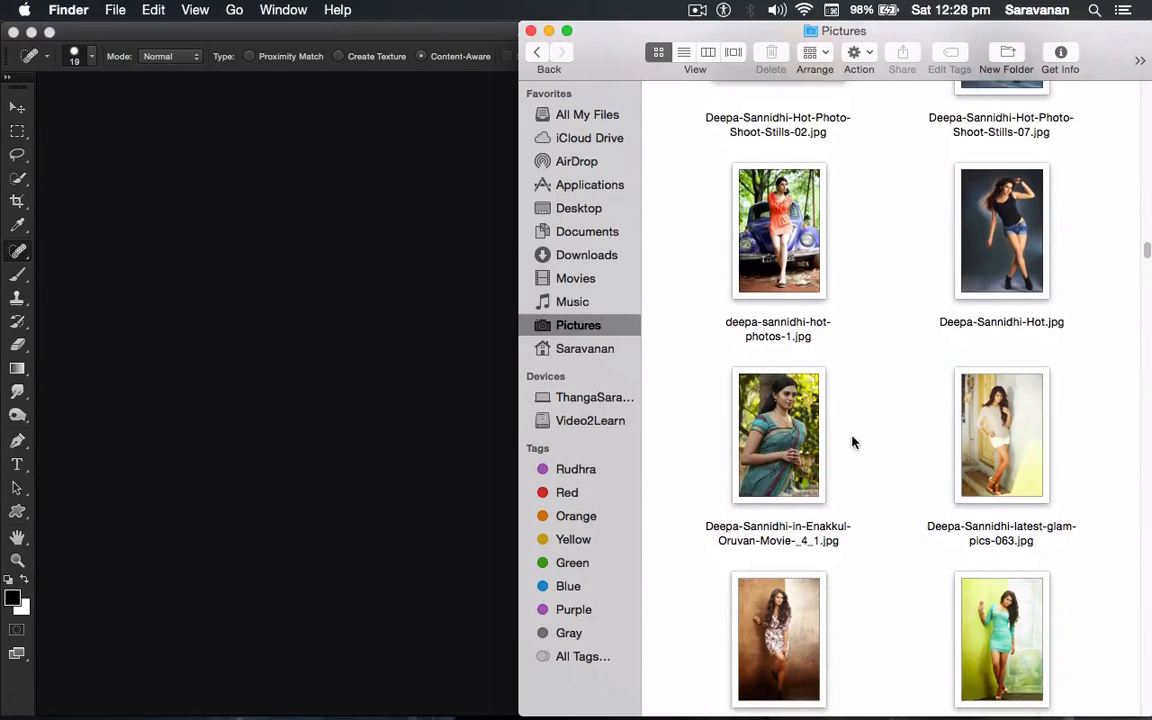
pyautogui.moveTo(778, 437); pyautogui.dragTo(380, 432)
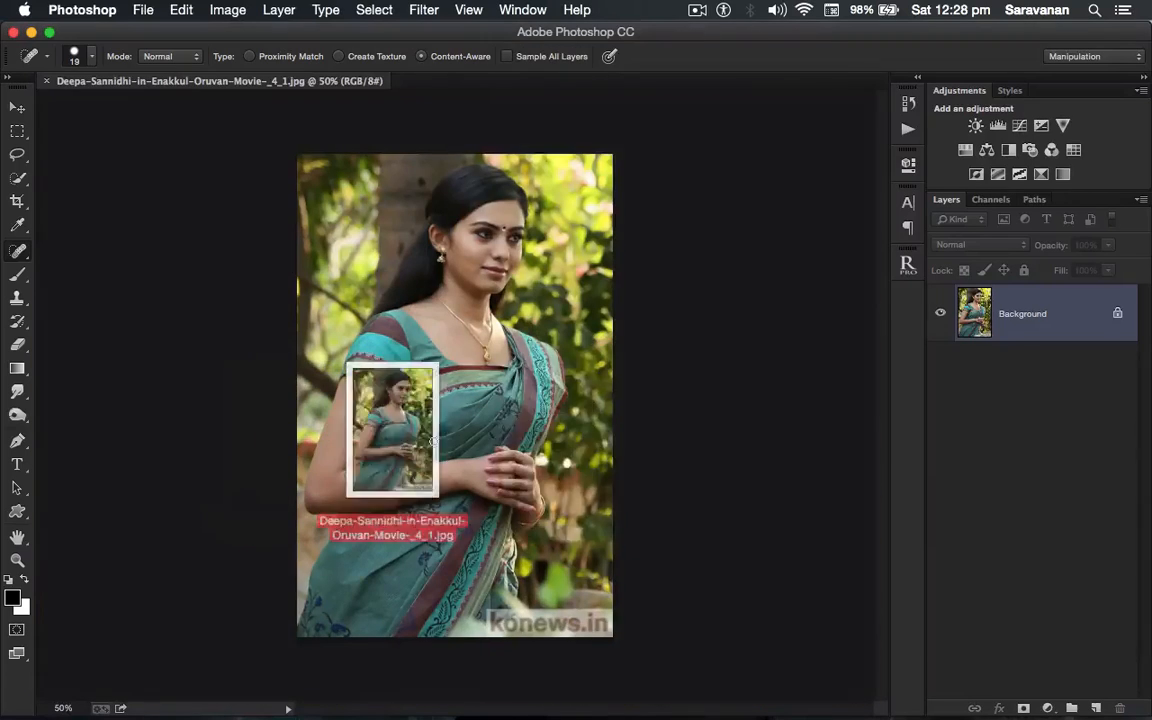
pyautogui.scroll(2, 498, 416)
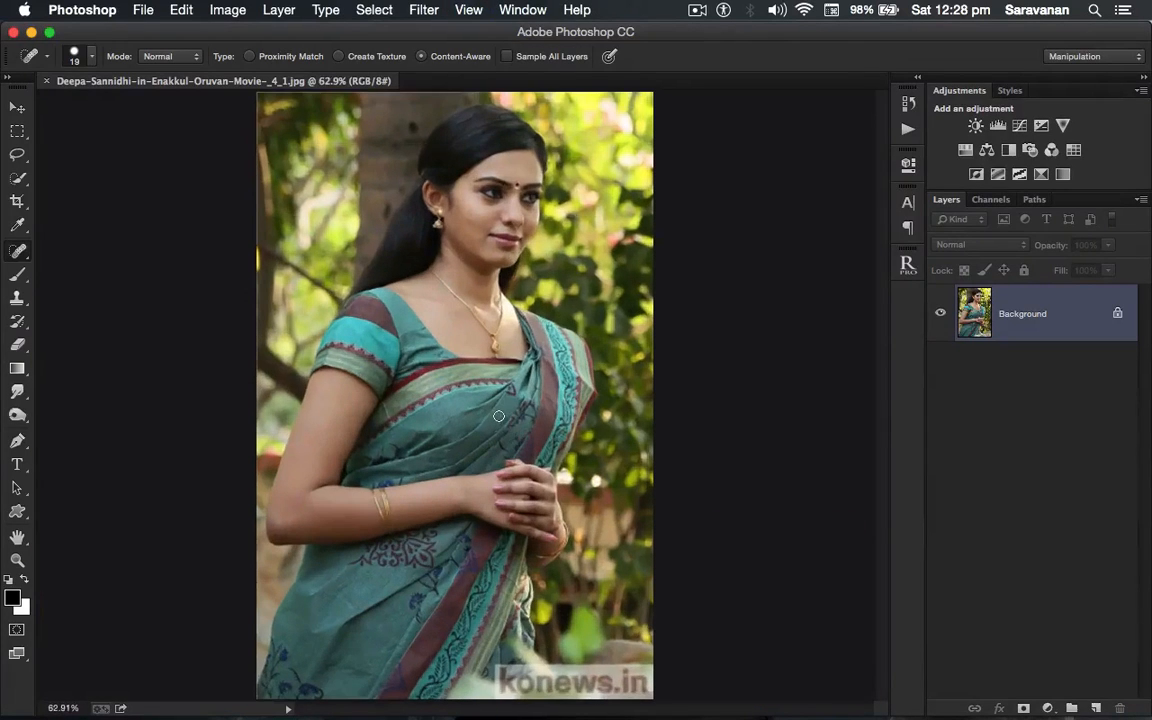
# - Duplicate the Background layer and choose the Spot Healing Brush
pyautogui.press('super+j')
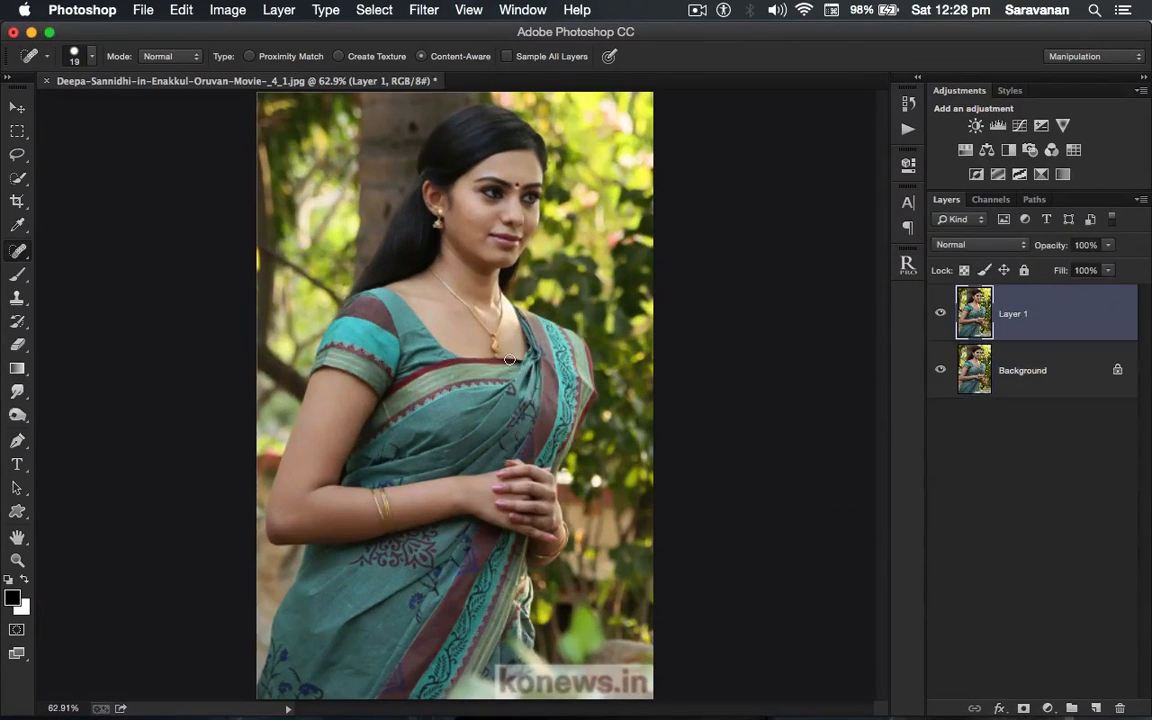
pyautogui.click(18, 251)
pyautogui.click(100, 249)
# - Remove the blemishes on the near cheek with the Spot Healing Brush set to Content-Aware, using a 17 px brush
pyautogui.press('z')
pyautogui.moveTo(420, 244)
pyautogui.mouseDown()
pyautogui.moveTo(581, 265)
pyautogui.moveTo(549, 254)
pyautogui.moveTo(440, 283)
pyautogui.moveTo(420, 360)
pyautogui.mouseUp()
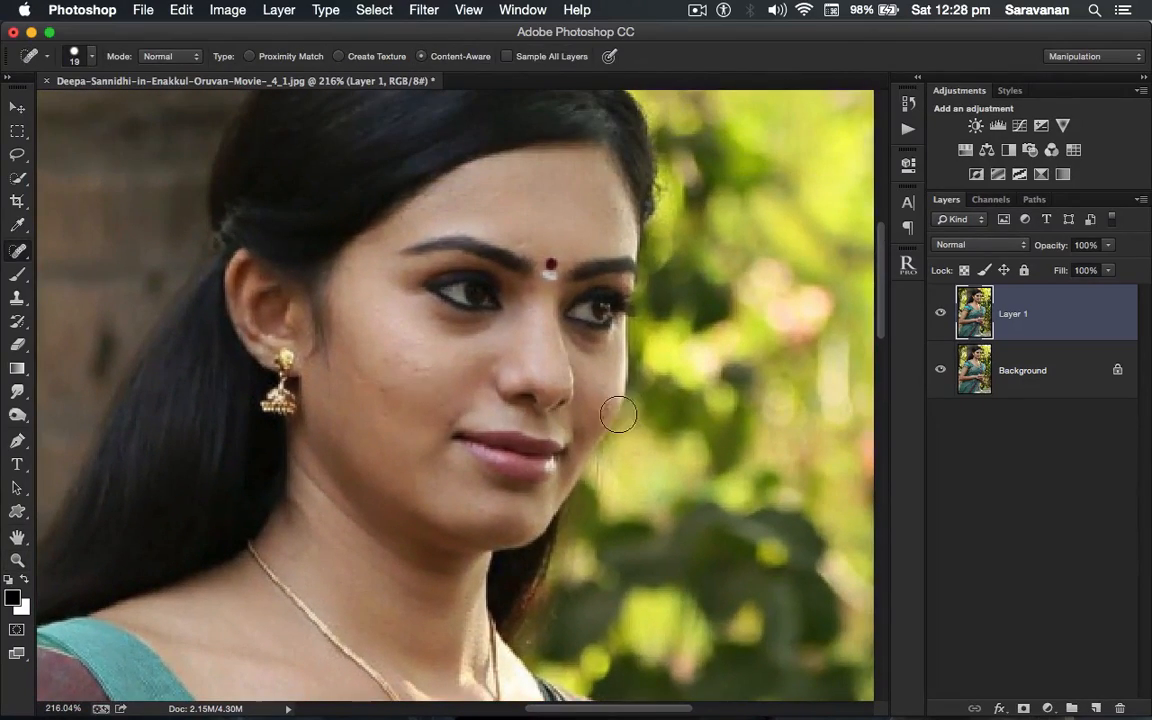
pyautogui.moveTo(597, 399); pyautogui.dragTo(593, 410)
pyautogui.moveTo(387, 370); pyautogui.dragTo(394, 371)
pyautogui.click(421, 57)
pyautogui.moveTo(399, 357); pyautogui.dragTo(437, 382)
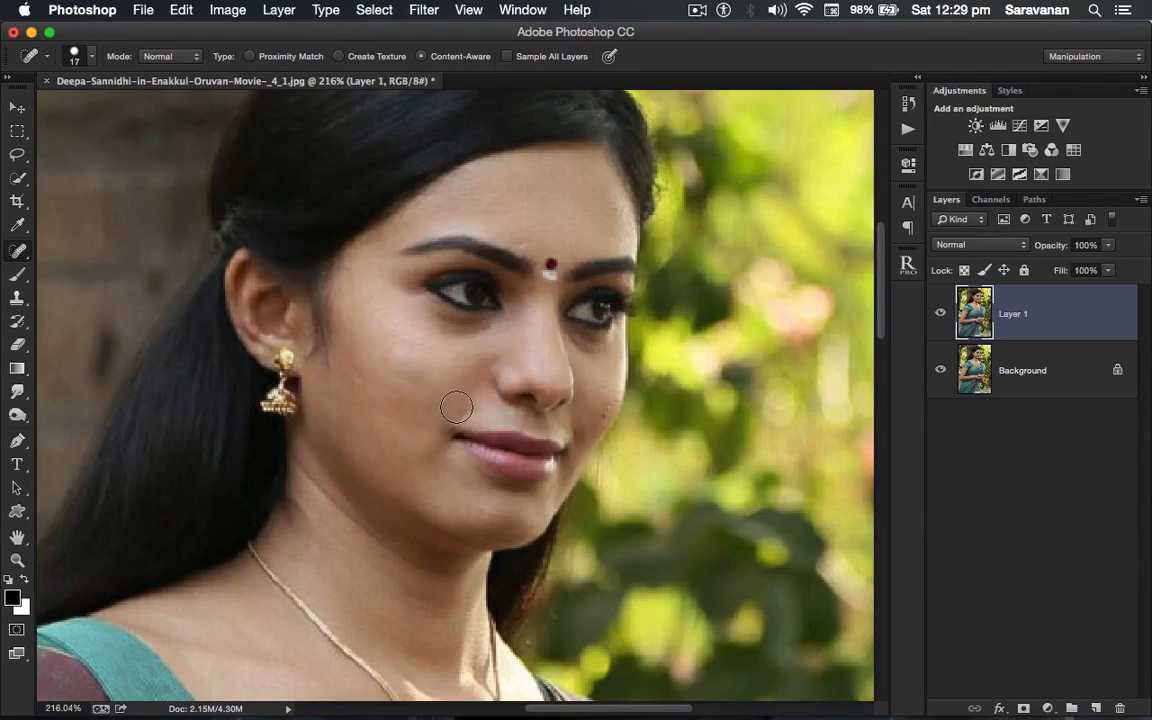
pyautogui.click(432, 452)
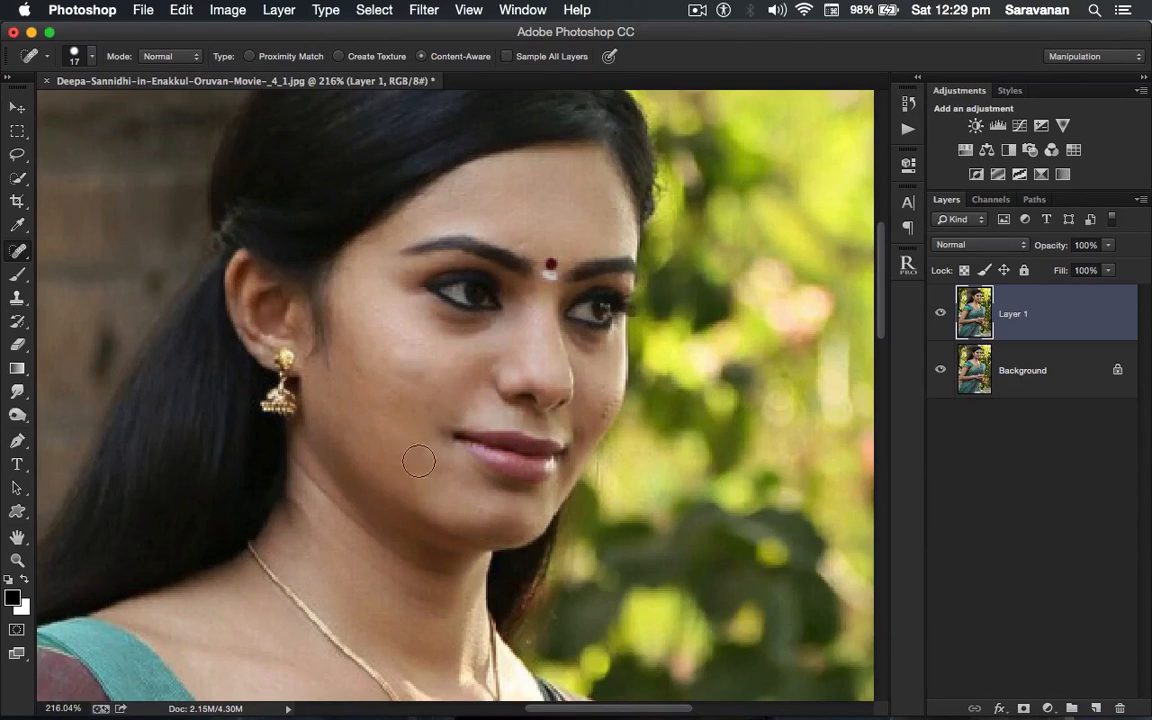
pyautogui.click(420, 392)
pyautogui.click(389, 360)
pyautogui.click(396, 393)
pyautogui.click(392, 455)
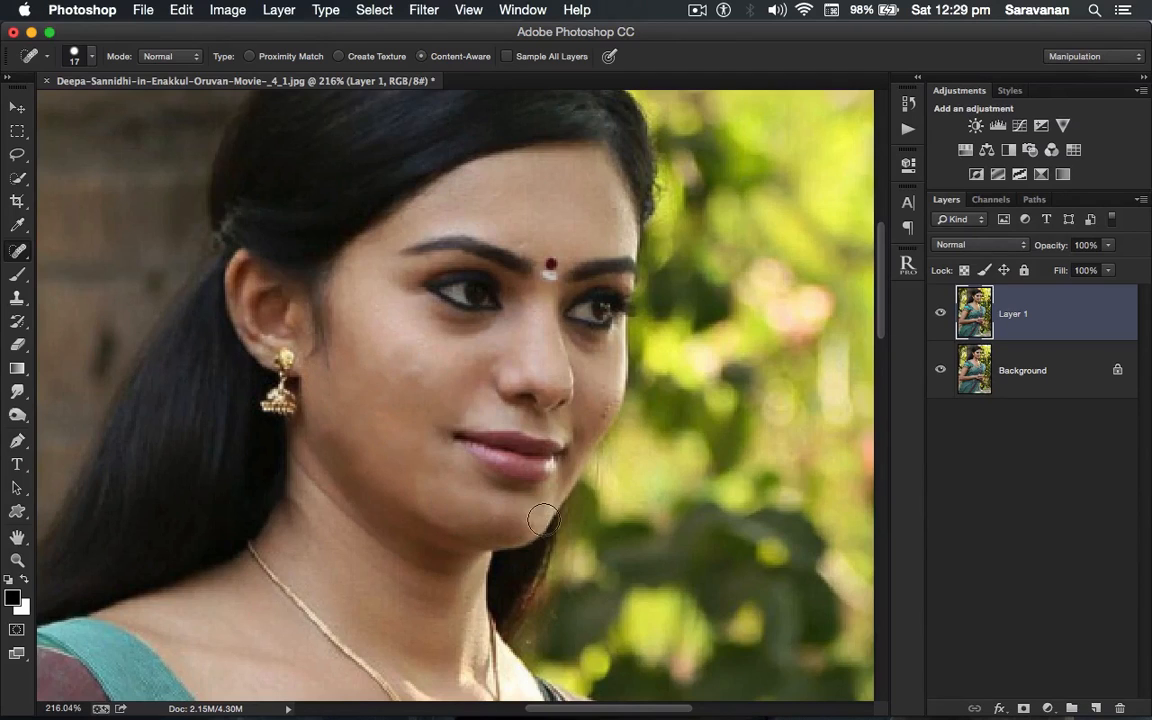
# - Heal the spots on the far cheek, touch up the near cheek, and compare Layer 1 with the original photo
pyautogui.click(609, 405)
pyautogui.moveTo(600, 404); pyautogui.dragTo(595, 417)
pyautogui.click(604, 417)
pyautogui.moveTo(588, 418); pyautogui.dragTo(604, 416)
pyautogui.moveTo(680, 425); pyautogui.dragTo(585, 418)
pyautogui.moveTo(397, 389); pyautogui.dragTo(380, 406)
pyautogui.click(375, 406)
pyautogui.click(940, 314)
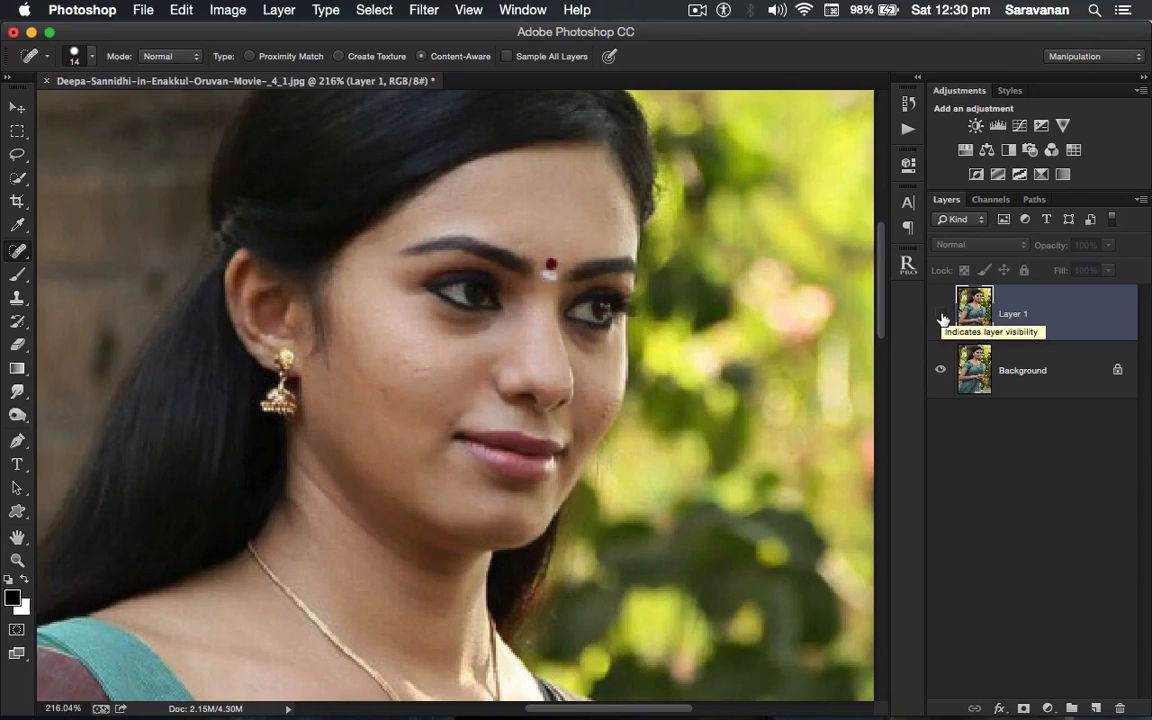
pyautogui.click(940, 314)
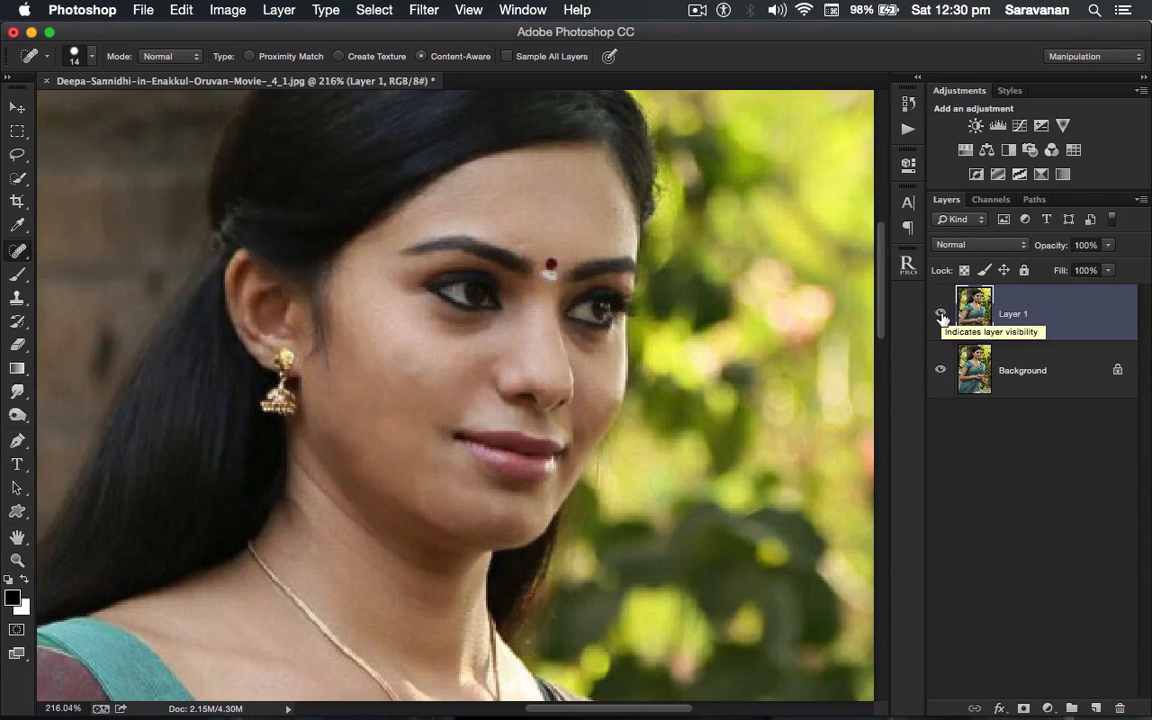
# - Try the Dodge tool on the jawline with Midtones range and 50% exposure, and undo the last stroke
pyautogui.click(419, 501)
pyautogui.click(17, 391)
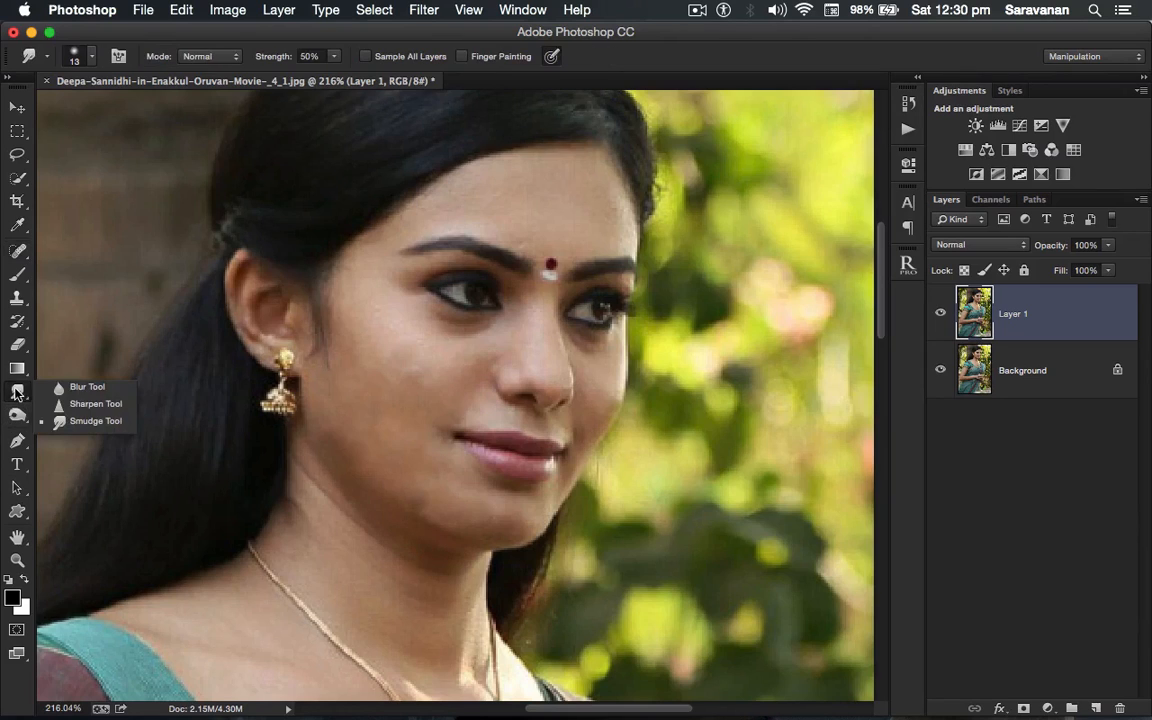
pyautogui.click(17, 415)
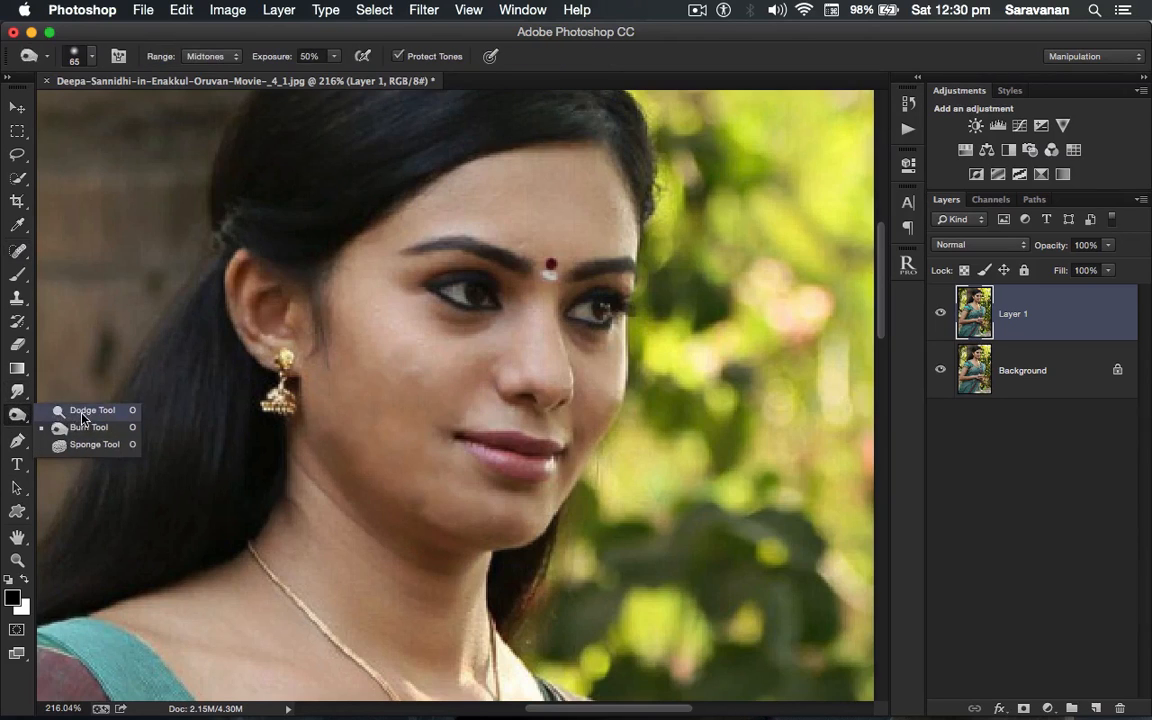
pyautogui.click(88, 406)
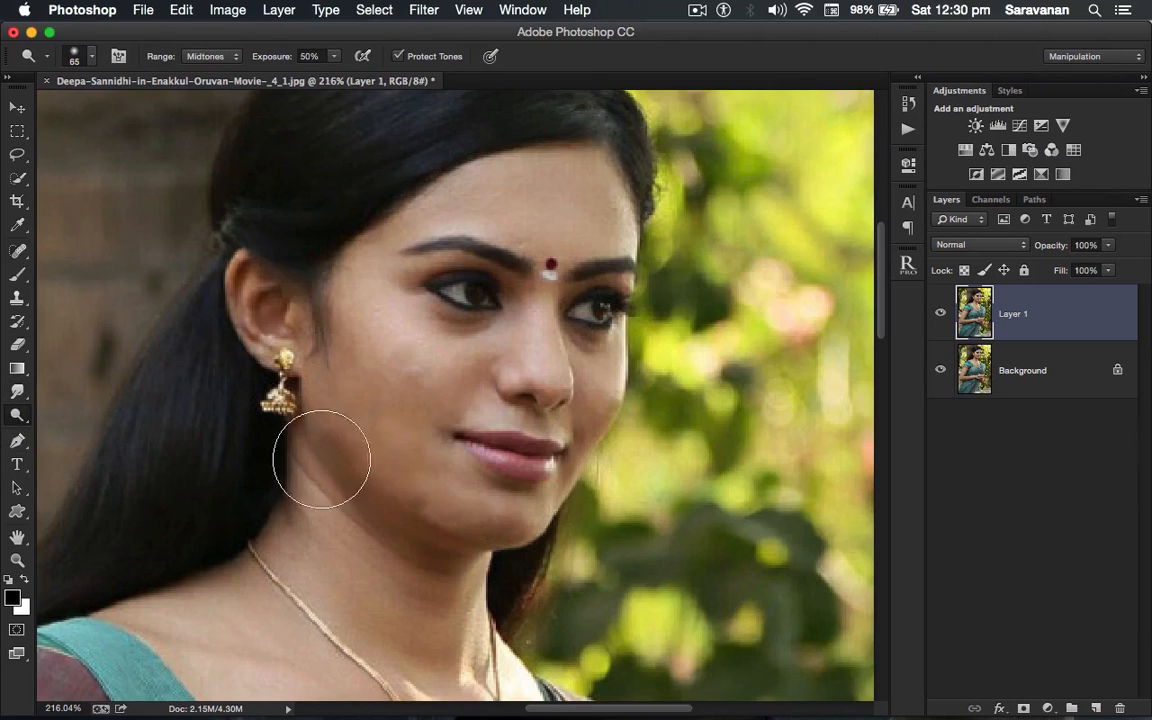
pyautogui.moveTo(374, 460)
pyautogui.mouseDown()
pyautogui.moveTo(337, 458)
pyautogui.moveTo(430, 477)
pyautogui.moveTo(362, 452)
pyautogui.moveTo(293, 447)
pyautogui.mouseUp()
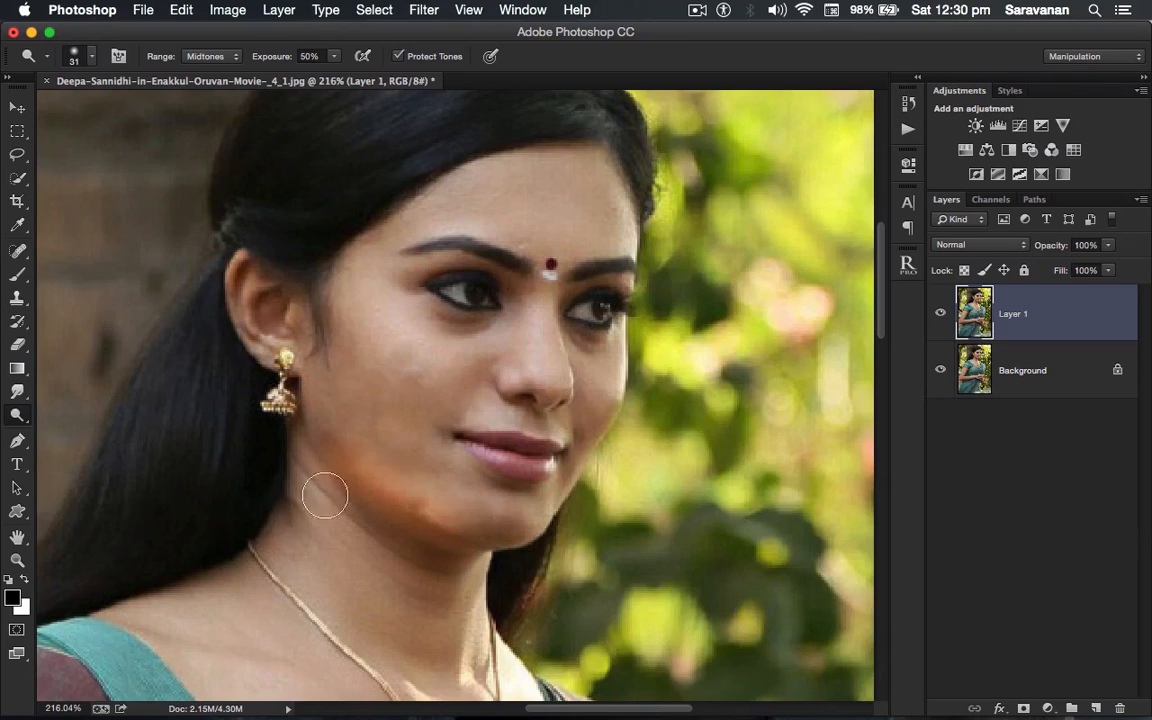
pyautogui.press('super+z')
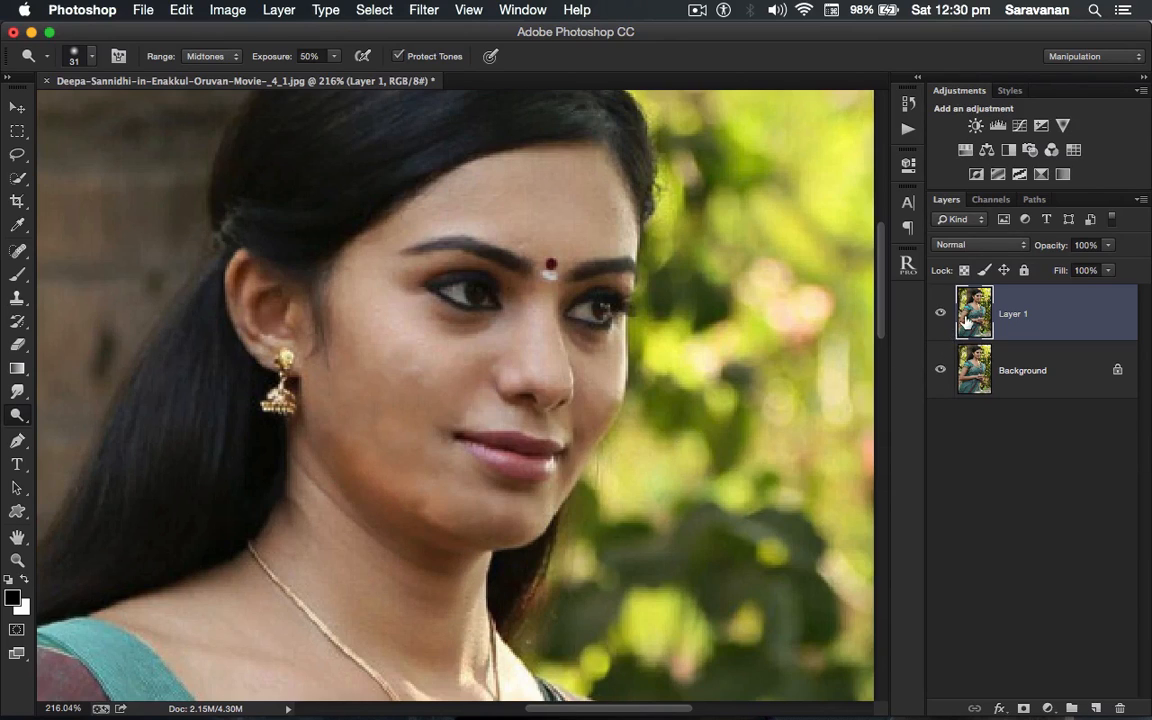
# - Replace the retouched layer with a fresh duplicate of the Background and choose the Healing Brush
pyautogui.press('super+e')
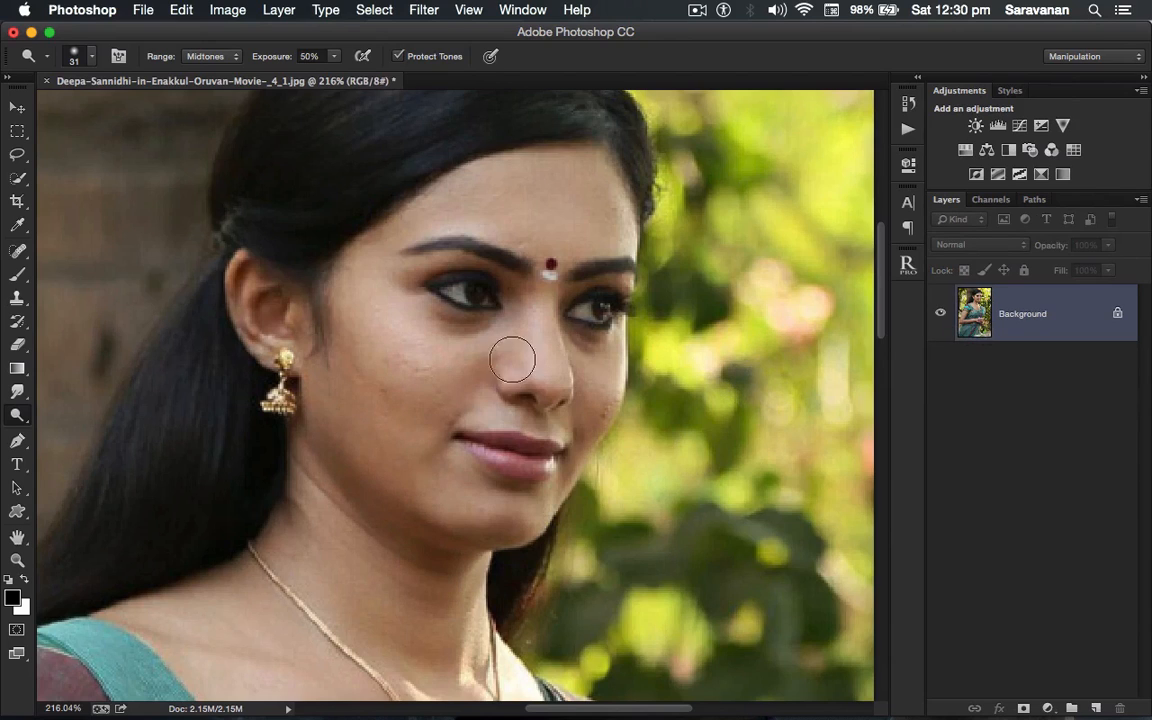
pyautogui.press('super+j')
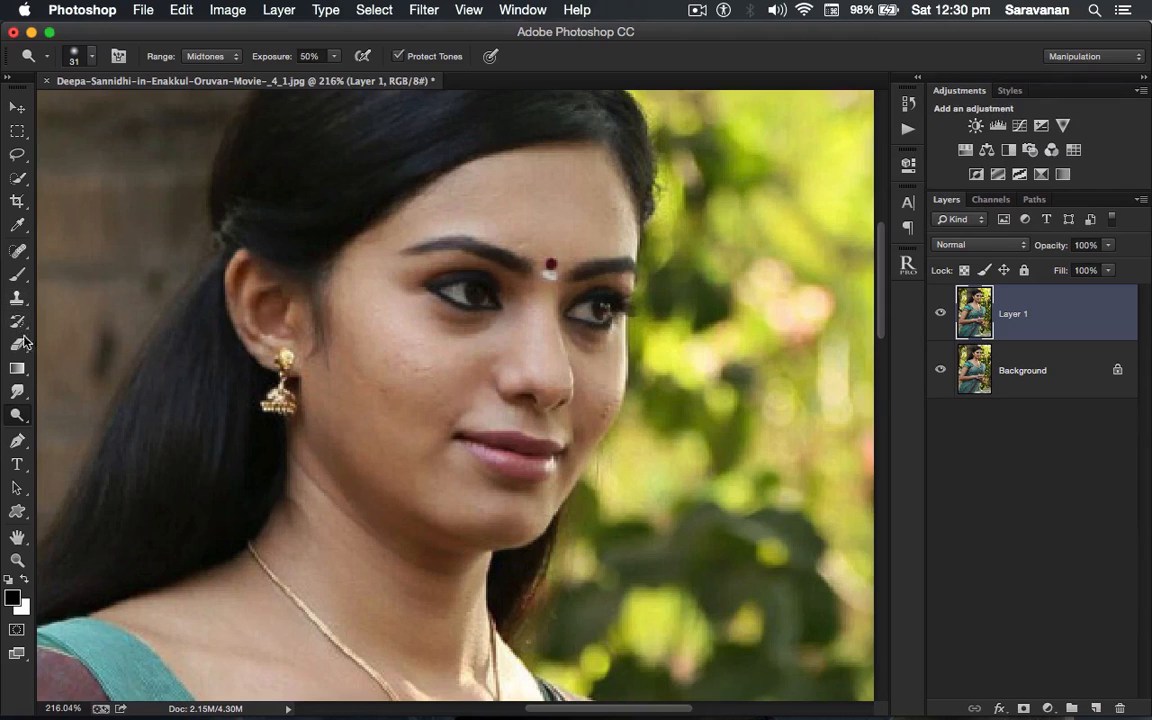
pyautogui.click(20, 246)
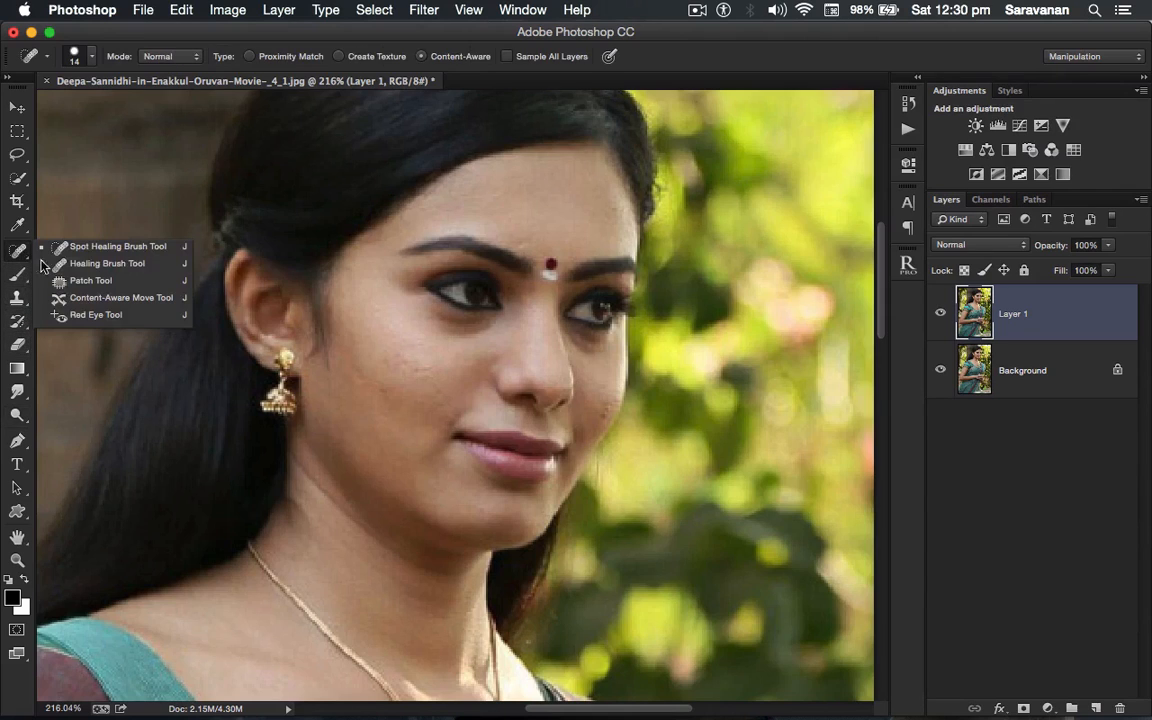
pyautogui.click(127, 265)
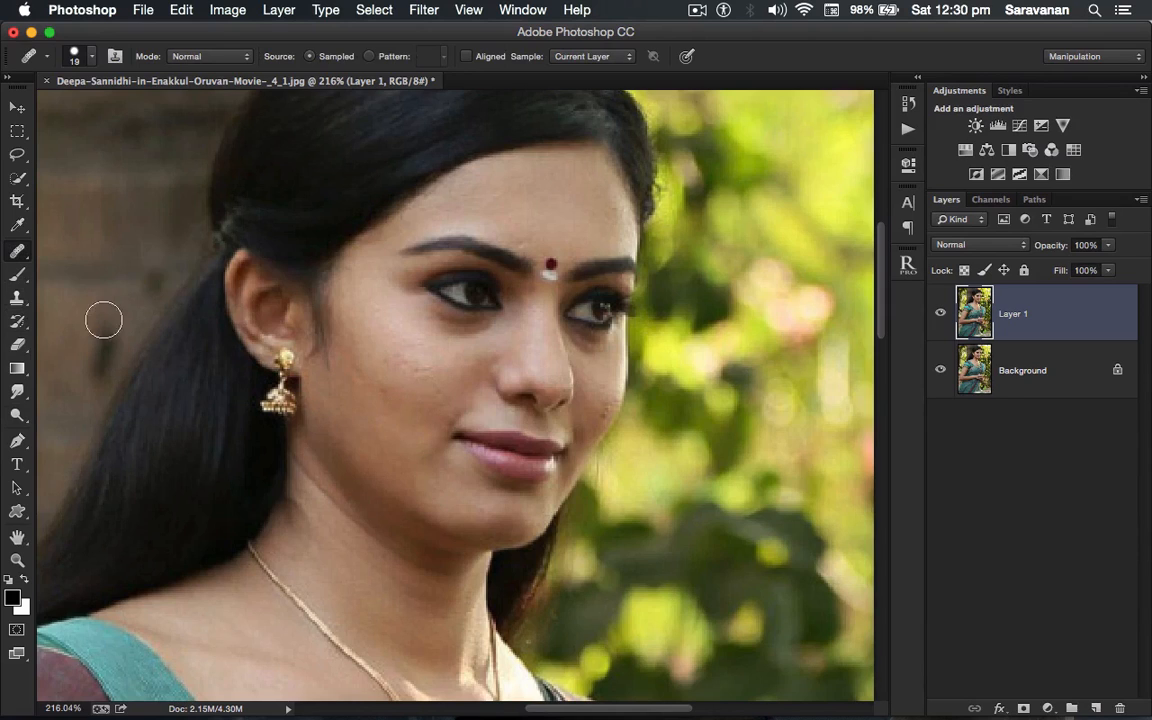
# - Heal the marks on the upper near cheek using sampled skin and a 19 px Healing Brush
pyautogui.click(399, 432)
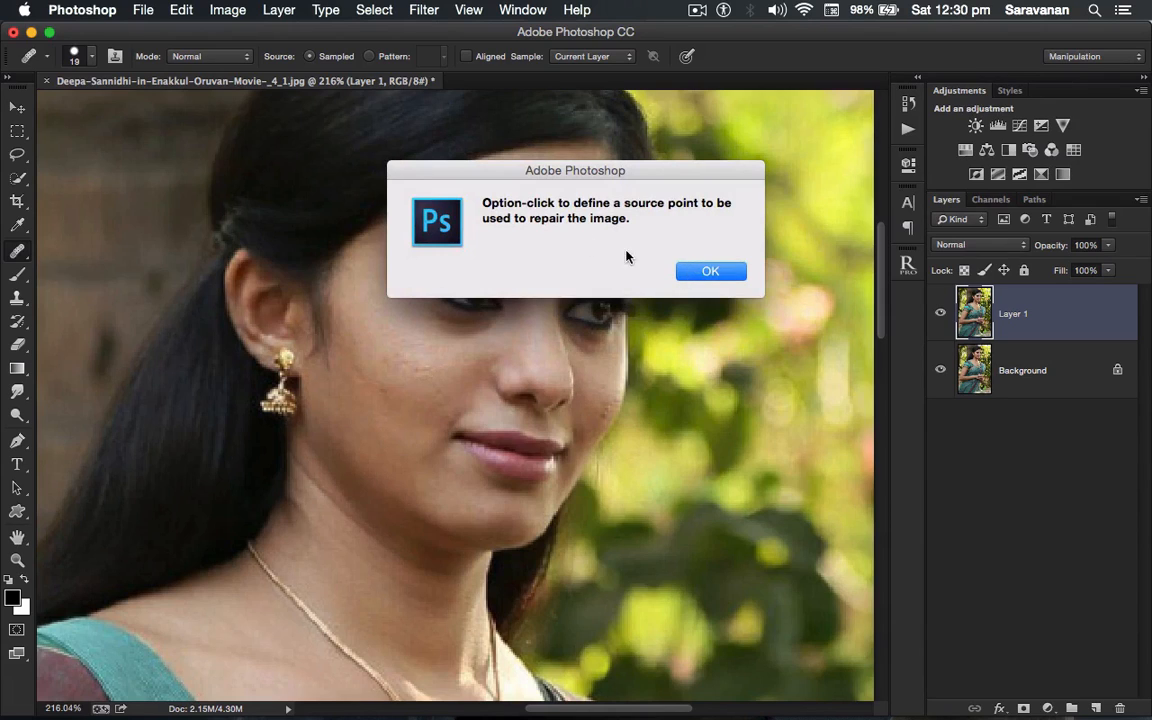
pyautogui.click(703, 273)
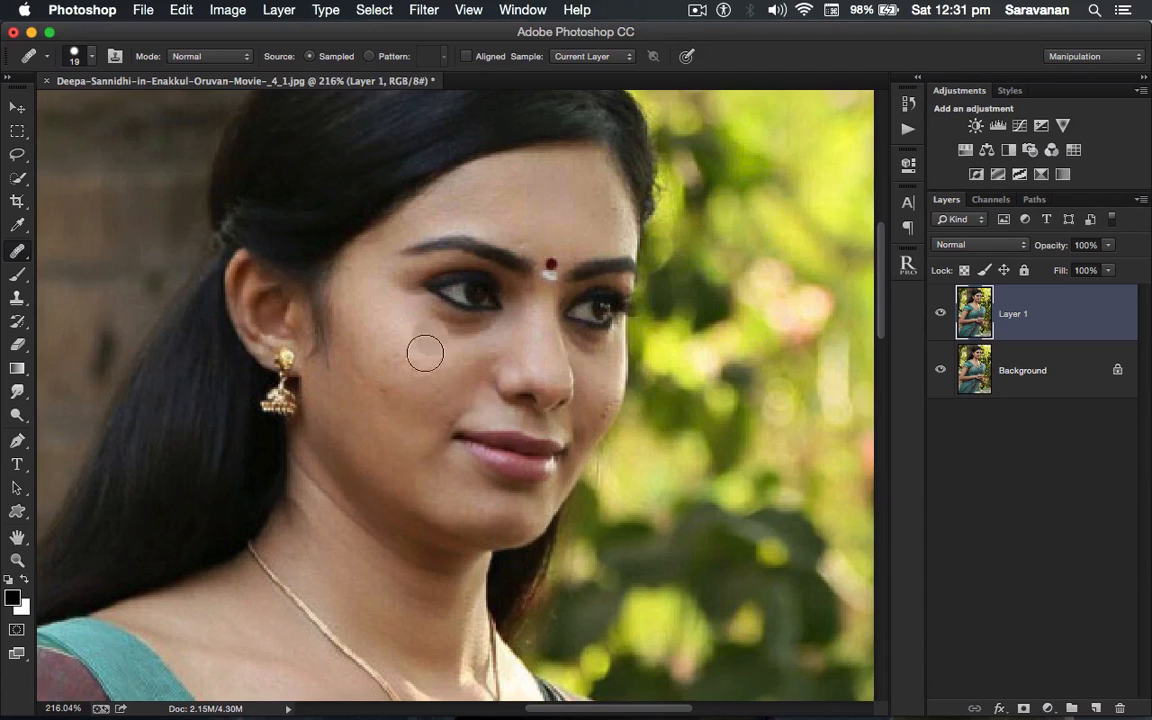
pyautogui.moveTo(382, 365); pyautogui.dragTo(428, 369)
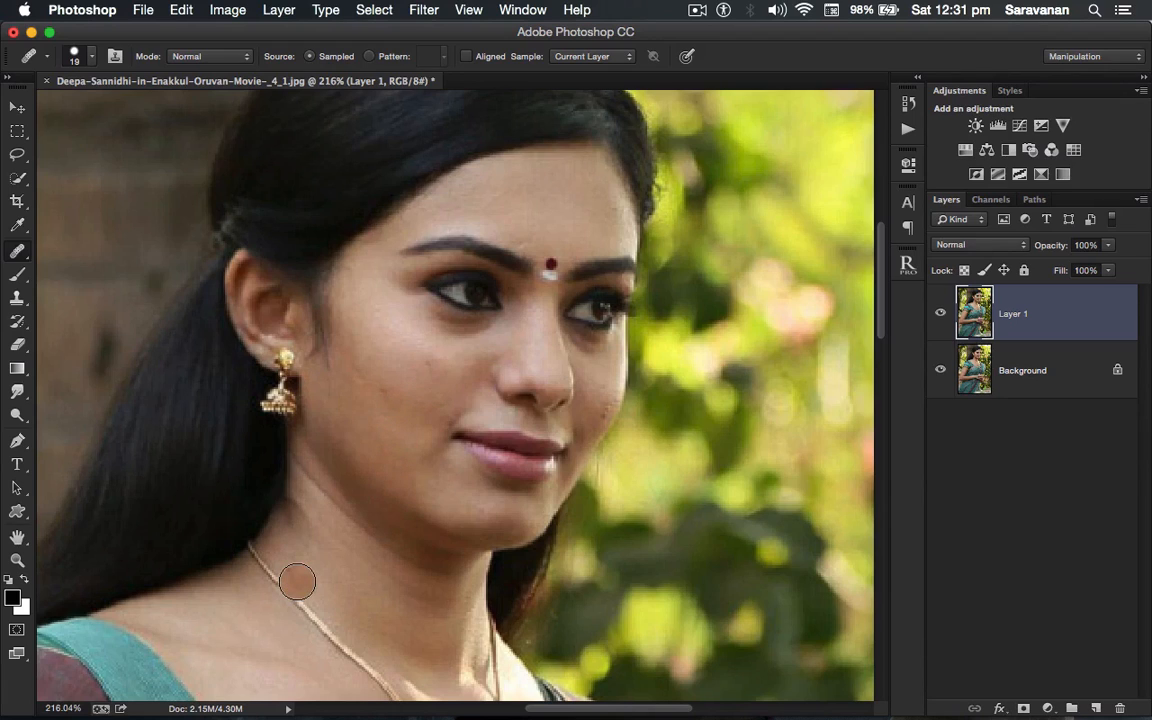
# - Sample clean skin below the far eye and heal the dark spots on the far cheek with an 8 px brush
pyautogui.press('z')
pyautogui.click(620, 415)
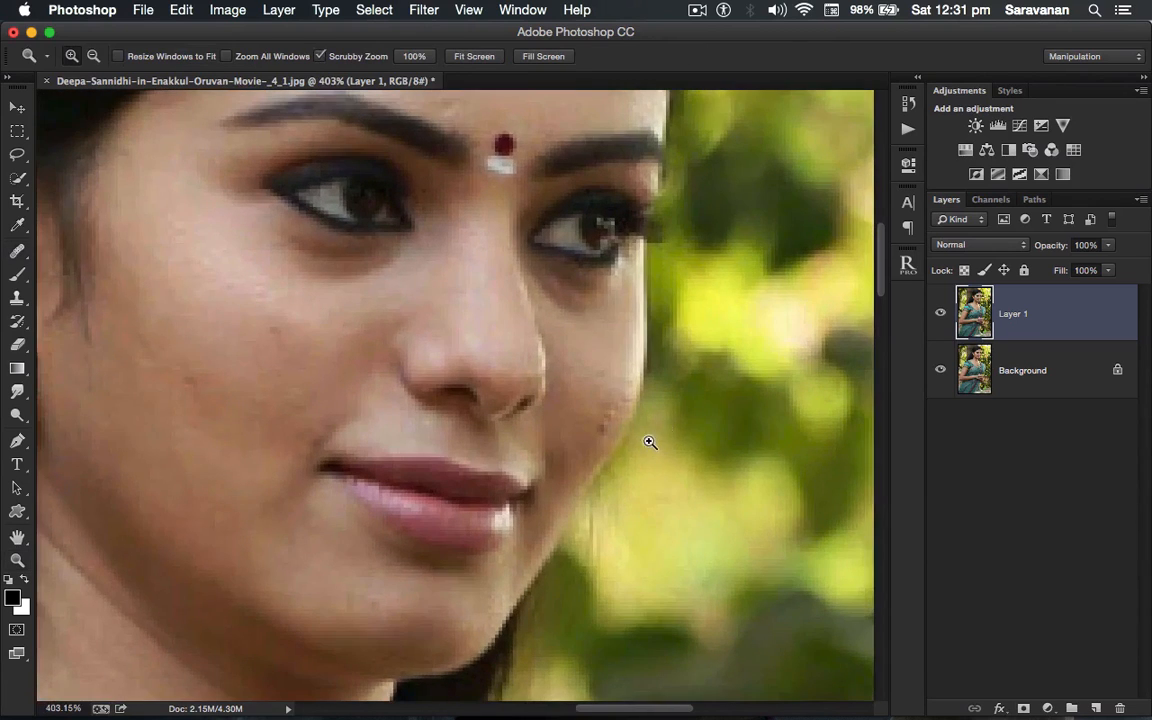
pyautogui.press('j')
pyautogui.moveTo(596, 386); pyautogui.dragTo(575, 390)
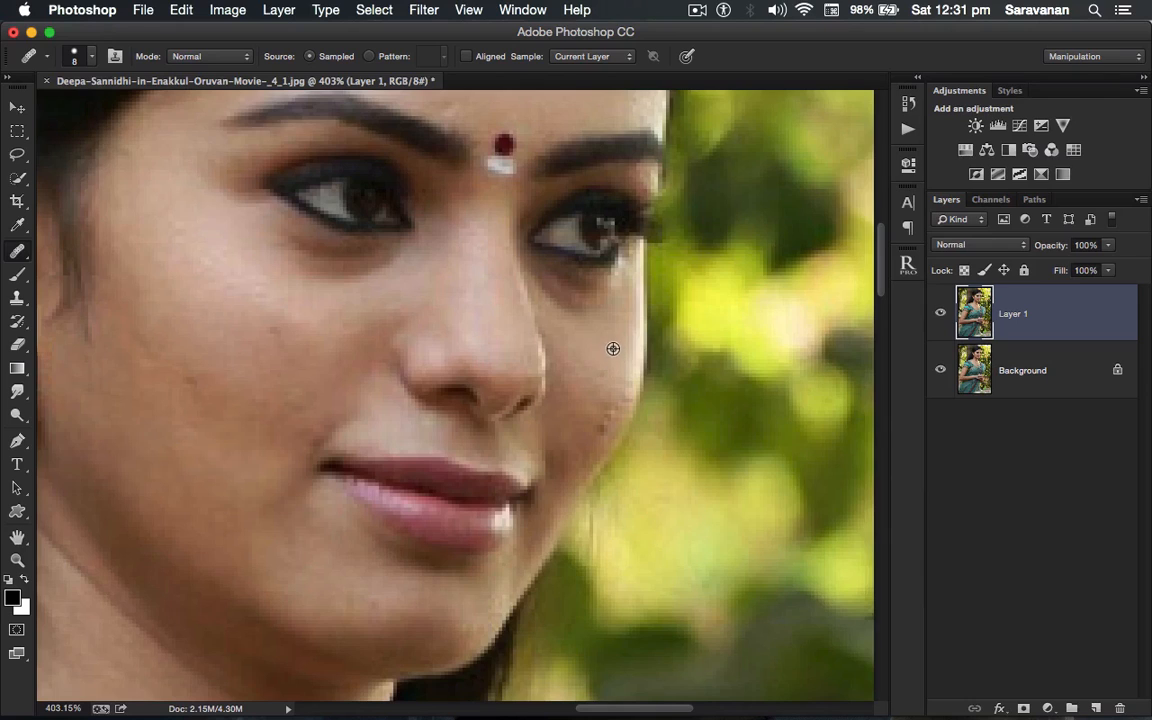
pyautogui.keyDown('alt'); pyautogui.click(615, 345); pyautogui.keyUp('alt')
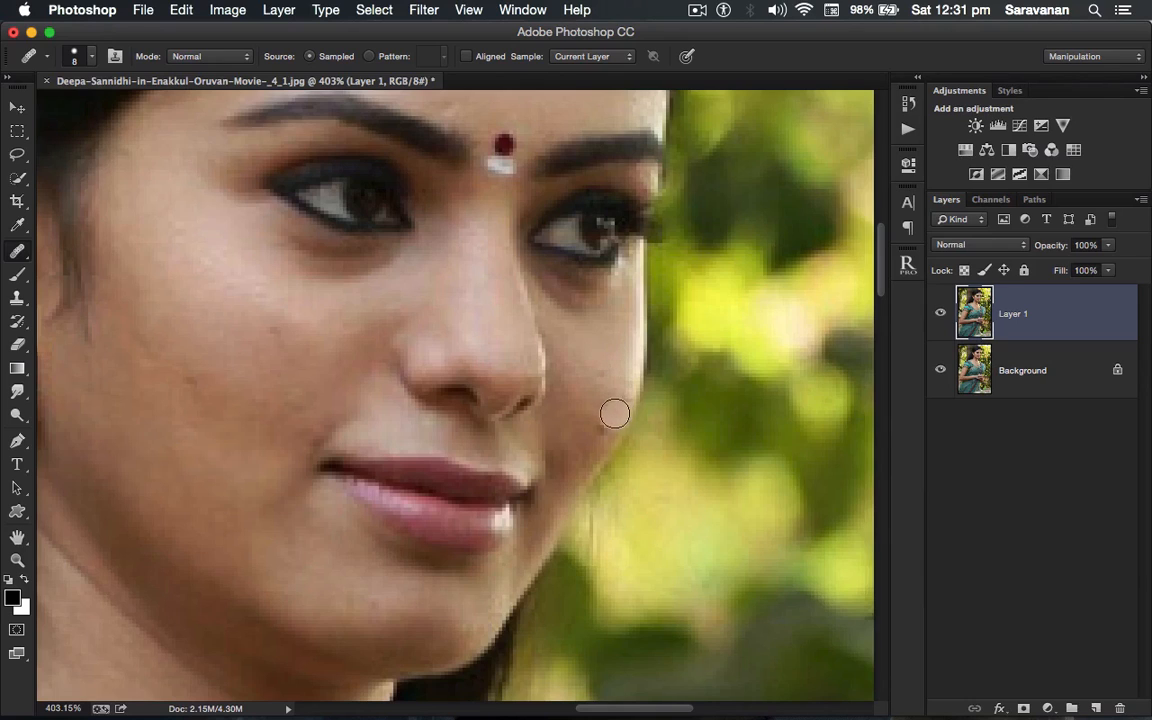
pyautogui.click(601, 427)
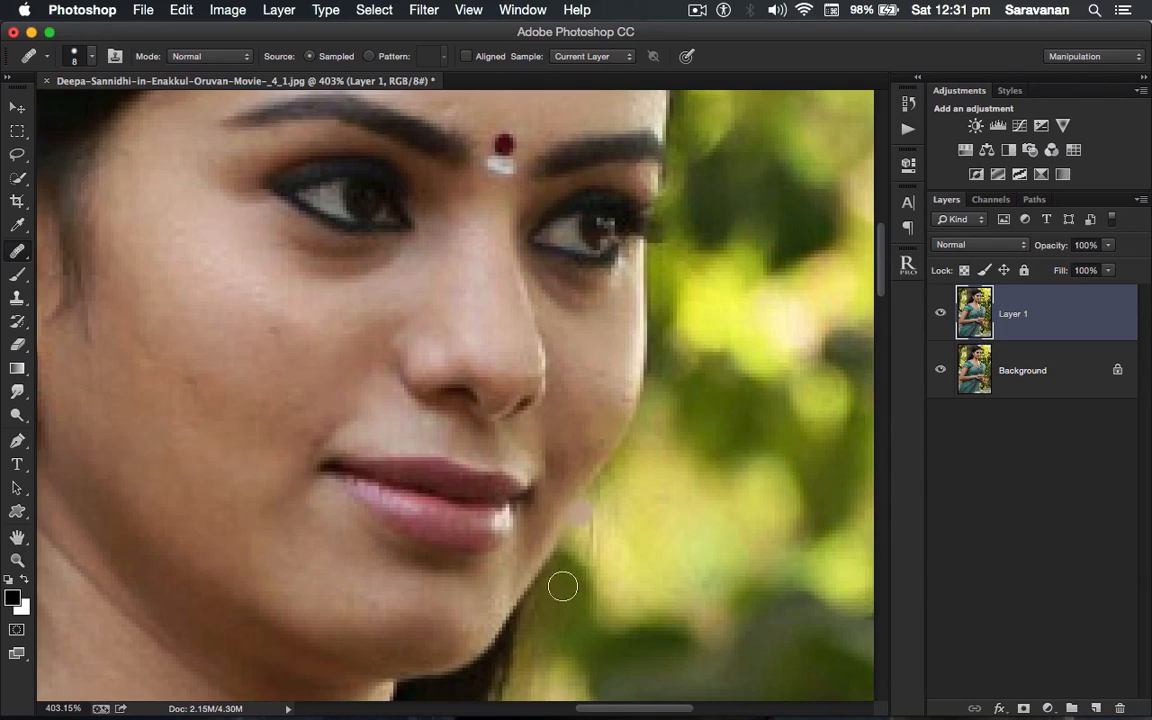
# - Compare the healed face with the original by toggling Layer 1's visibility, in the whole image and close up on the face
pyautogui.keyDown('alt'); pyautogui.click(584, 488); pyautogui.keyUp('alt')
pyautogui.press('super+0')
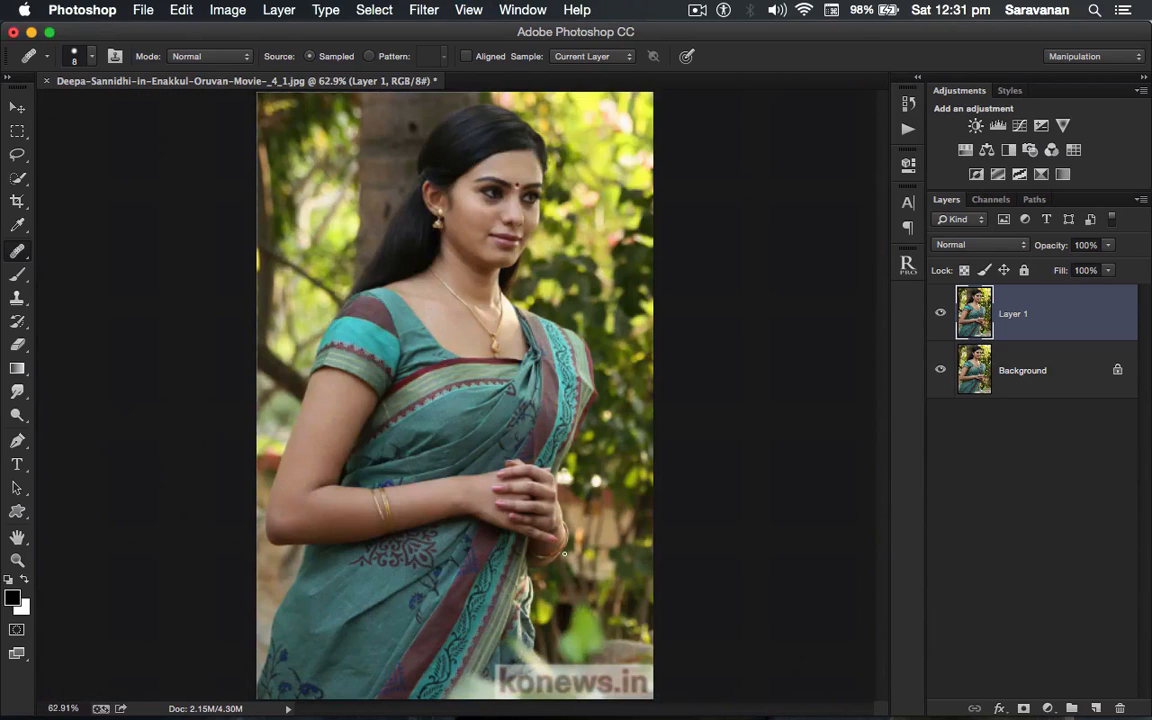
pyautogui.click(942, 316)
pyautogui.press('z')
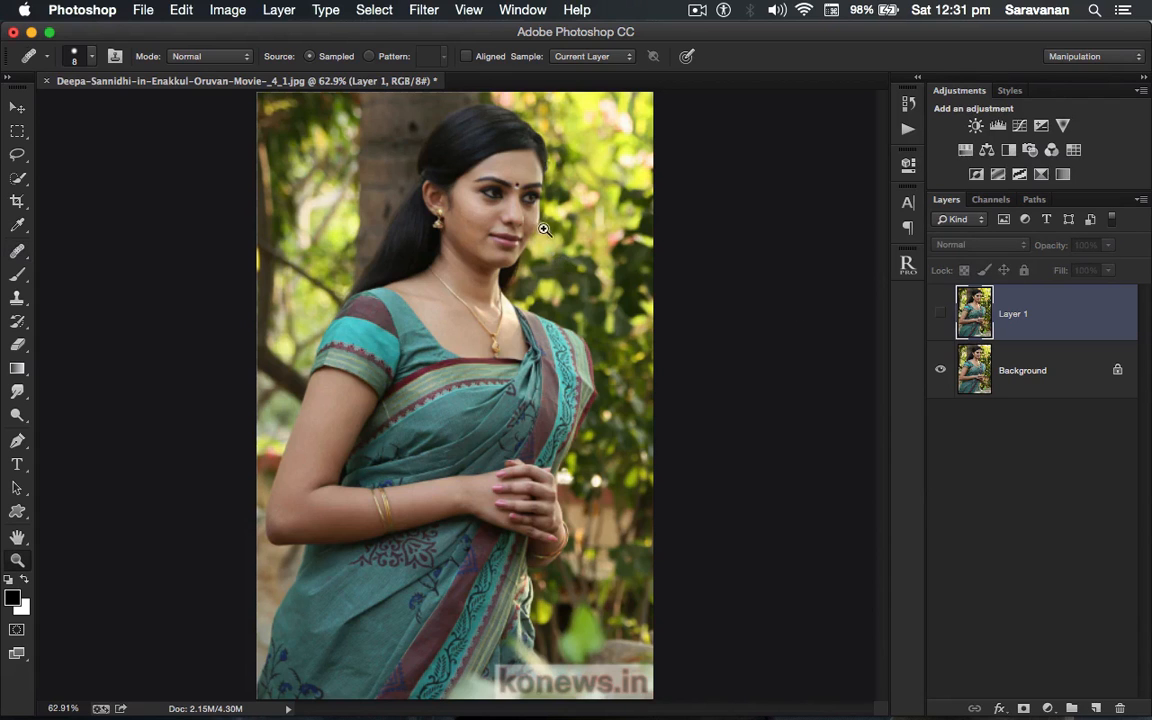
pyautogui.moveTo(540, 226)
pyautogui.mouseDown()
pyautogui.moveTo(648, 288)
pyautogui.moveTo(612, 267)
pyautogui.moveTo(700, 488)
pyautogui.mouseUp()
pyautogui.press('j')
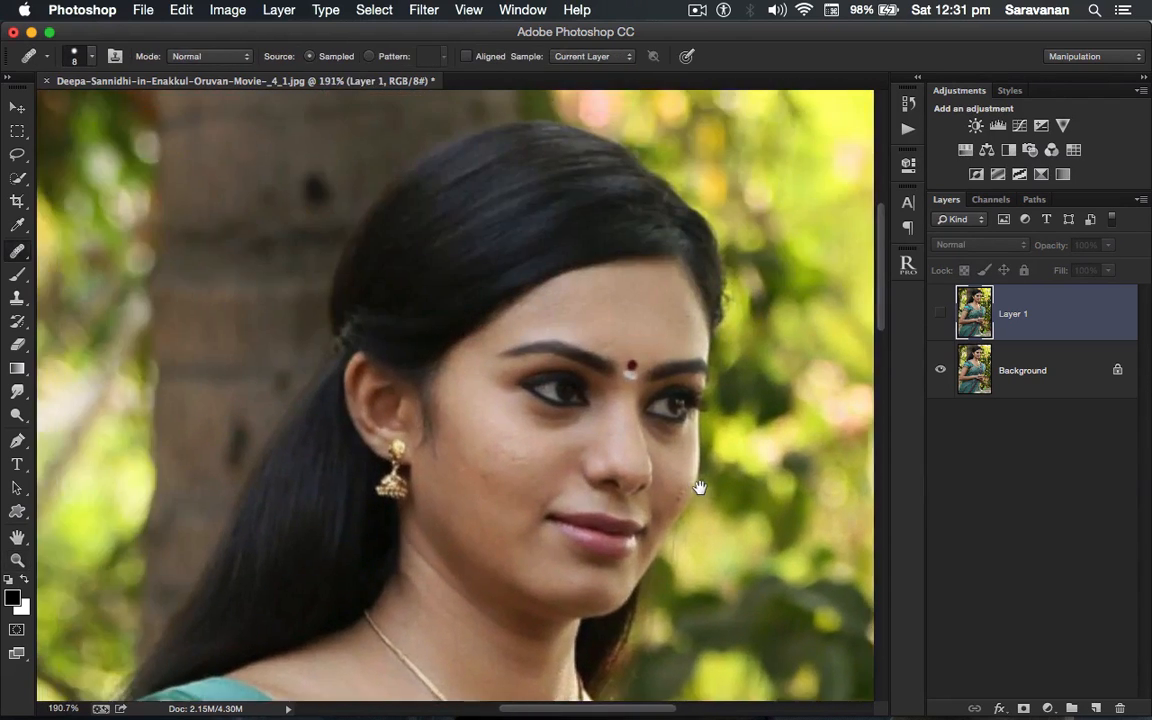
pyautogui.click(940, 316)
pyautogui.click(940, 316)
pyautogui.click(940, 316)
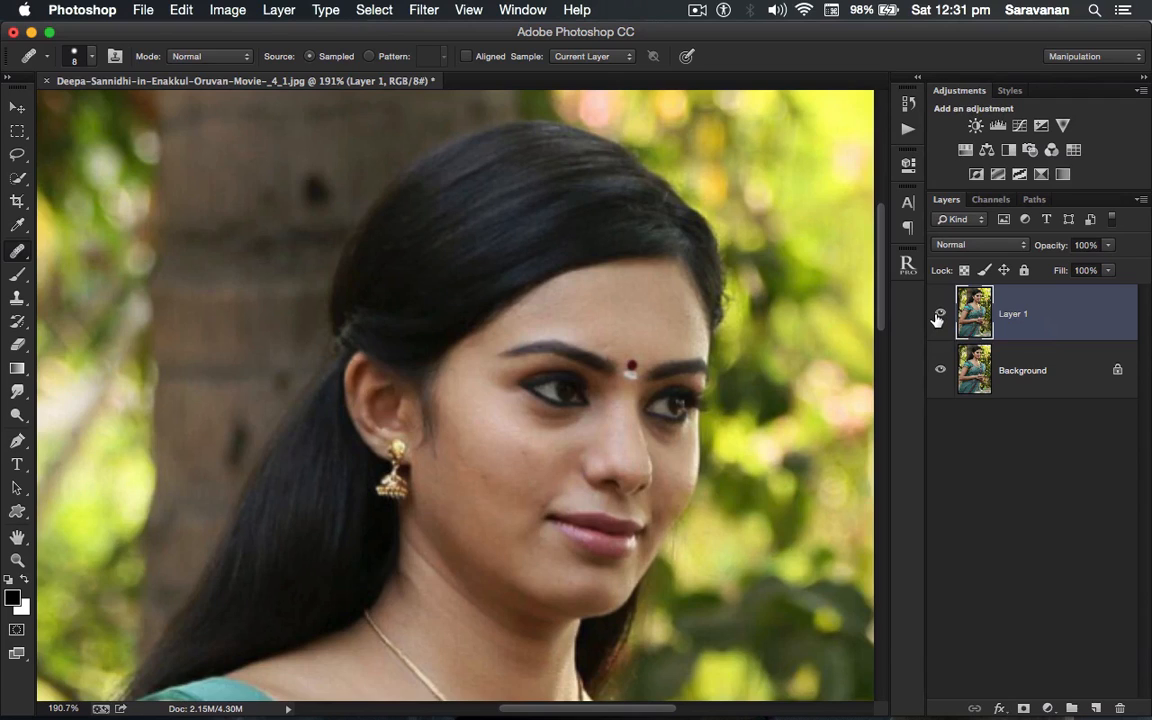
pyautogui.click(938, 368)
# - Switch to the Move tool and fit the whole portrait in view
pyautogui.click(17, 107)
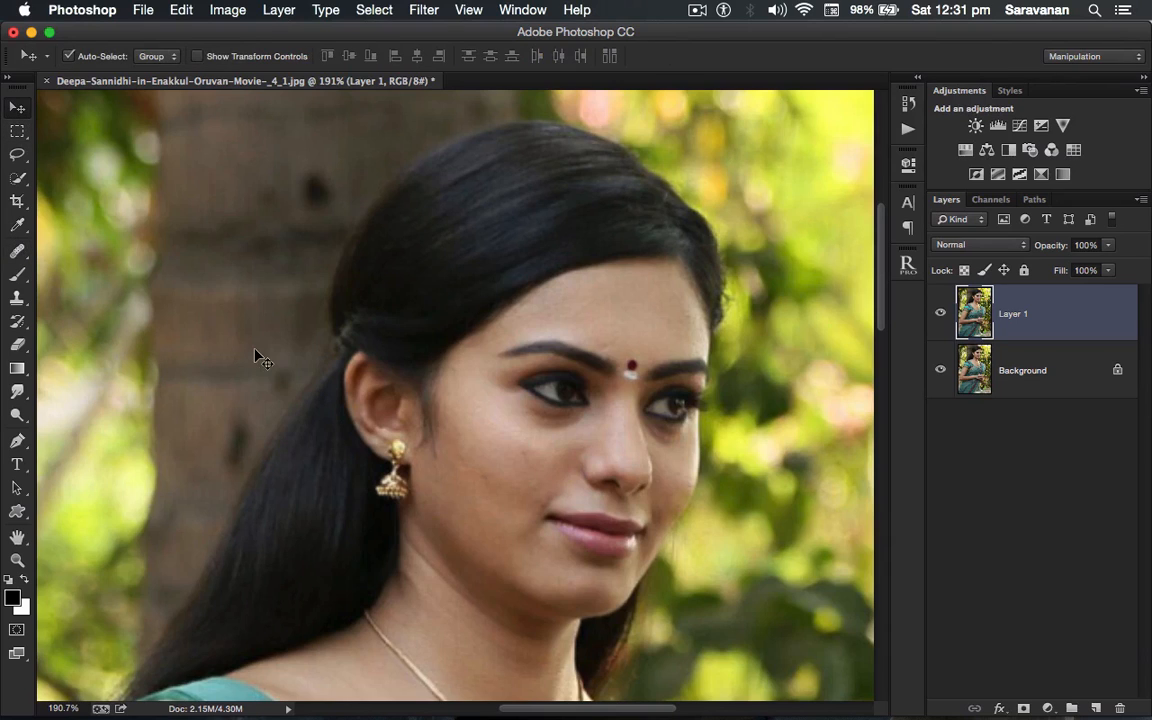
pyautogui.press('super+0')
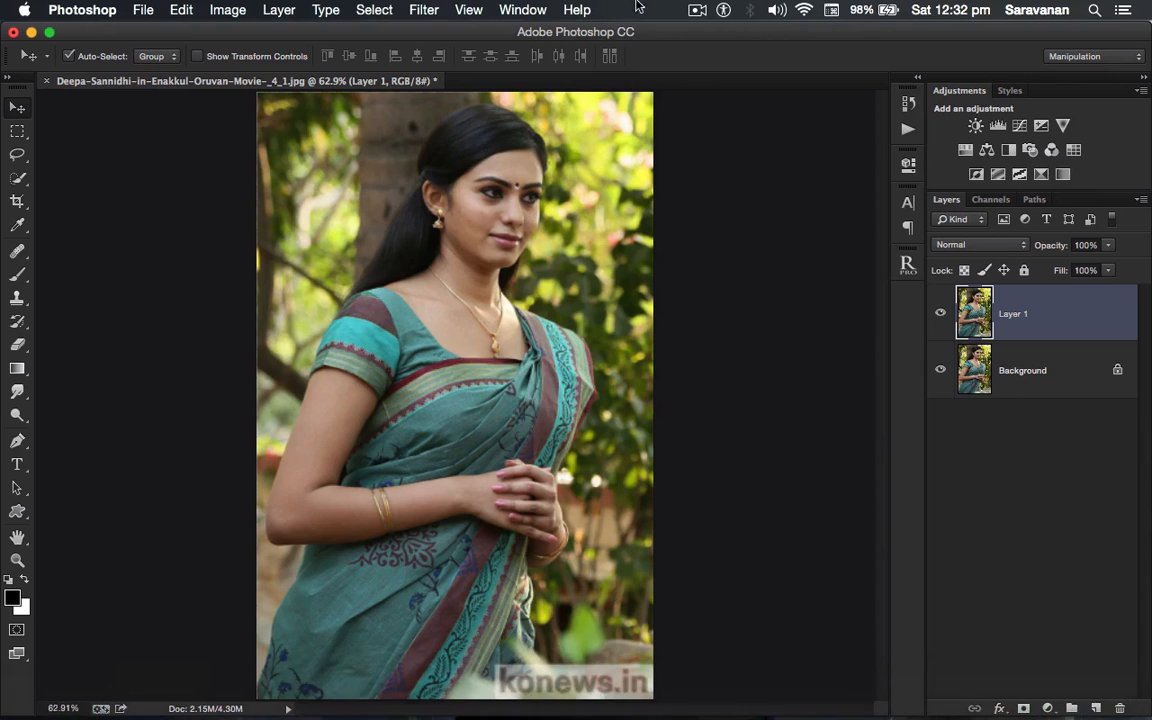
pyautogui.click(698, 11)
pyautogui.click(722, 46)
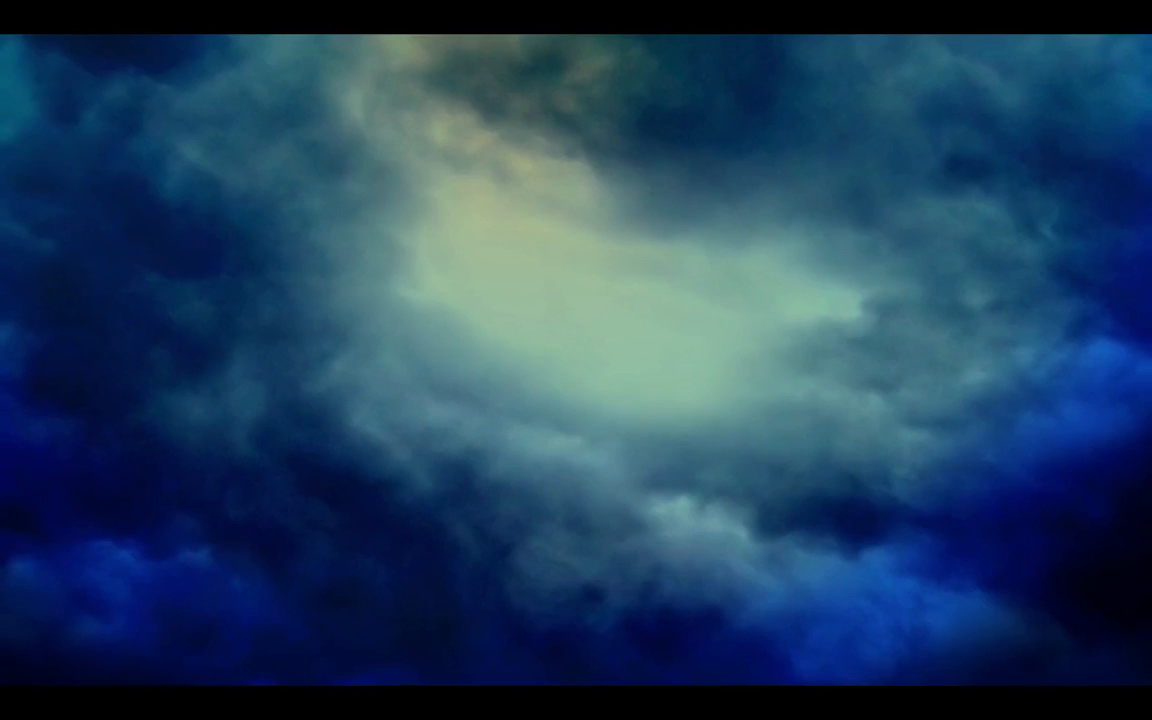